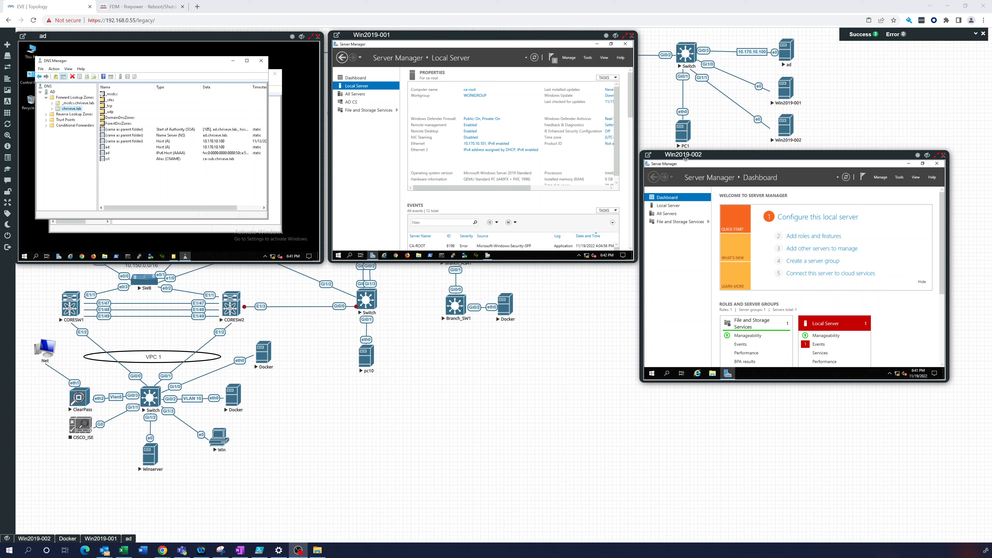
# Launch Add Roles and Features with role-based installation targeting this local server
pyautogui.click(672, 208)
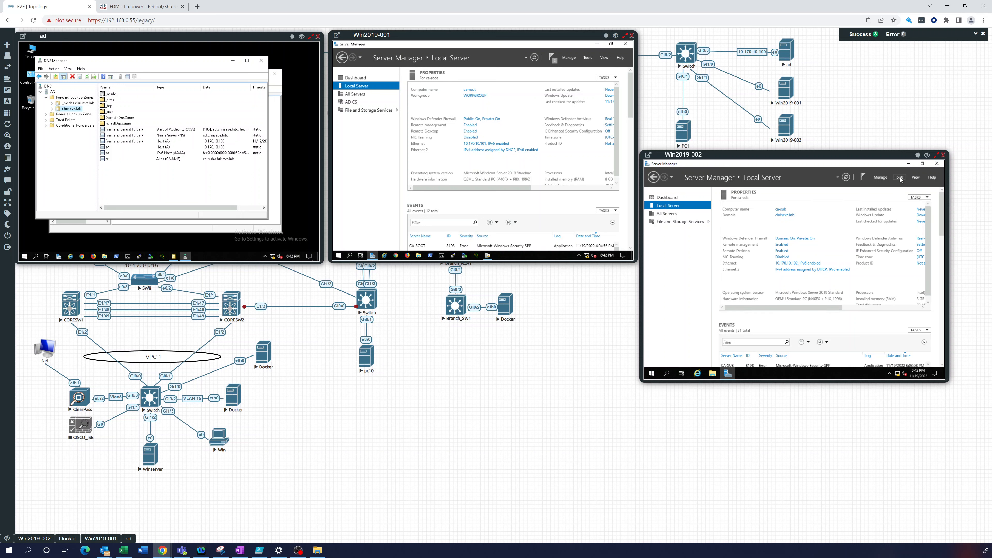
pyautogui.click(675, 197)
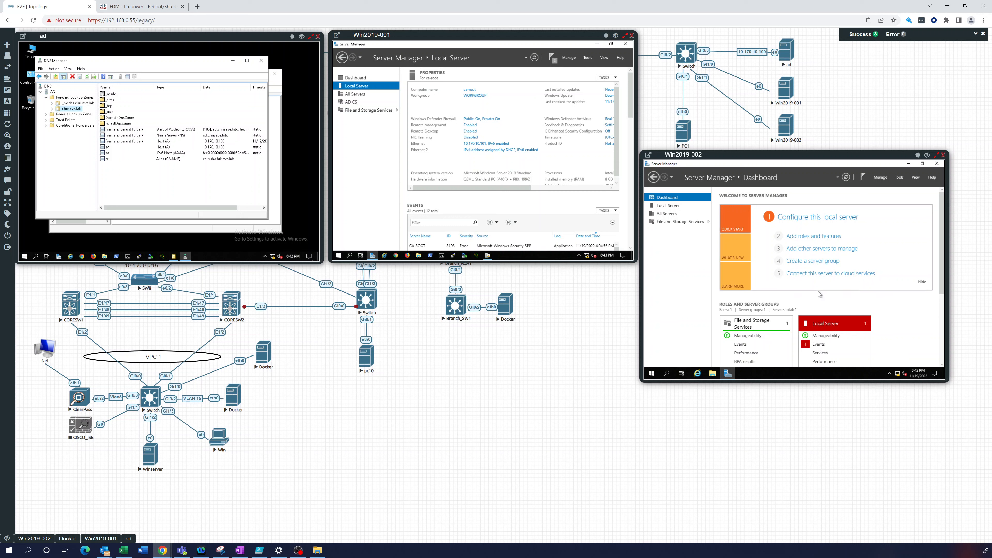
pyautogui.click(797, 238)
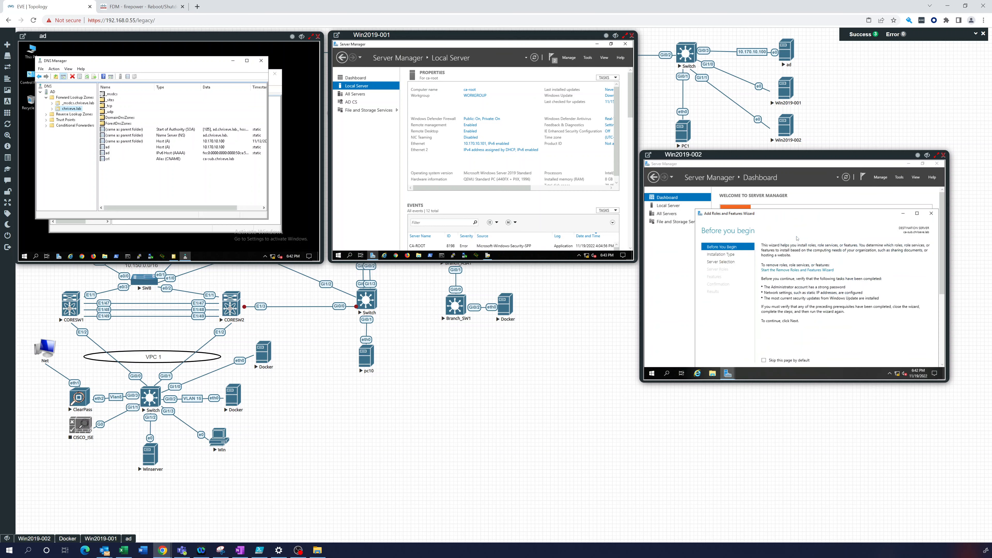
pyautogui.doubleClick(796, 215)
pyautogui.click(868, 361)
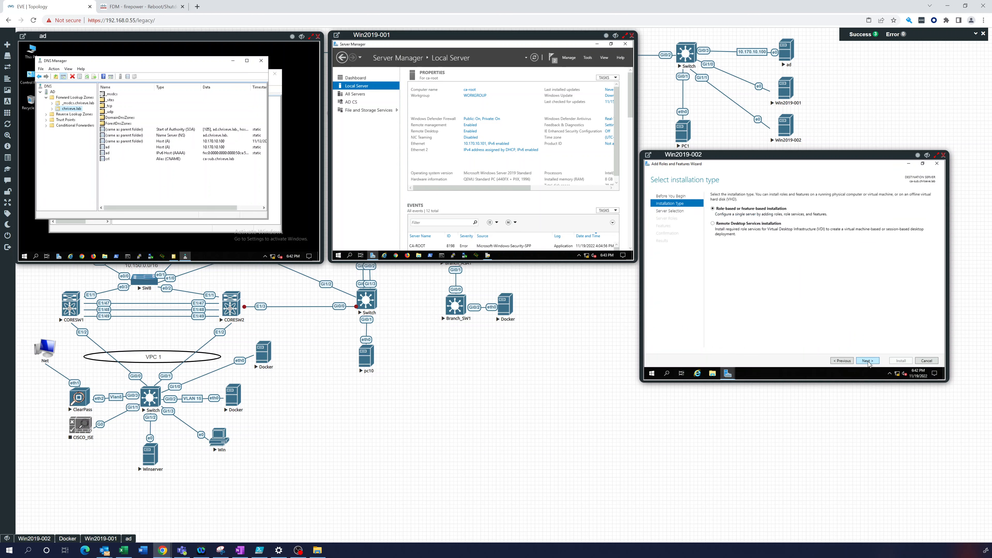
pyautogui.click(868, 361)
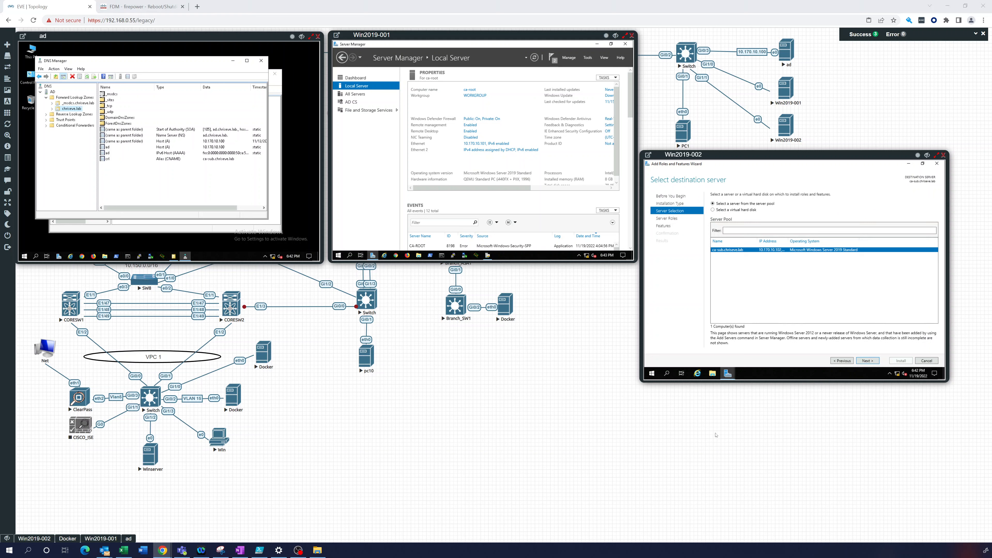
pyautogui.click(868, 360)
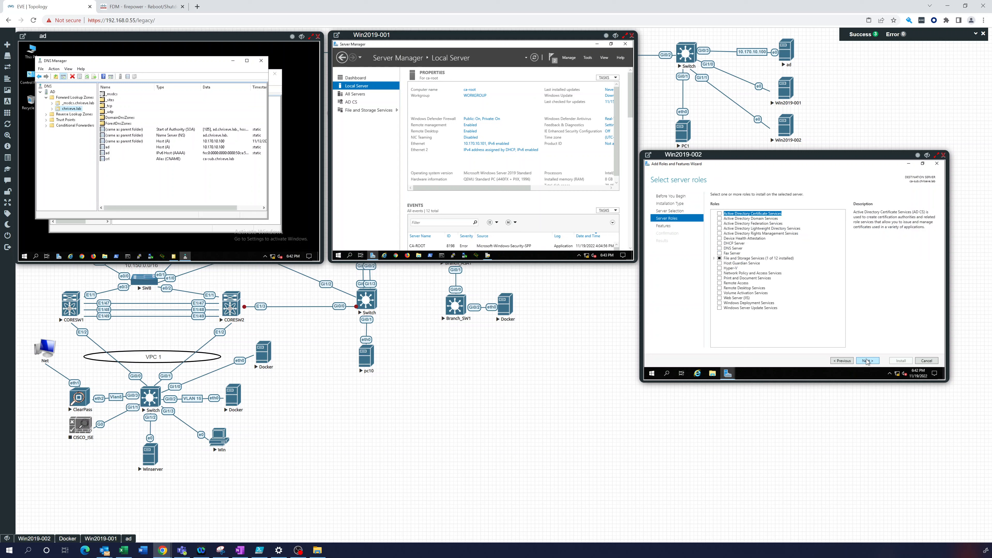
# Select the Active Directory Certificate Services role with its management tools, adding no extra features
pyautogui.click(720, 214)
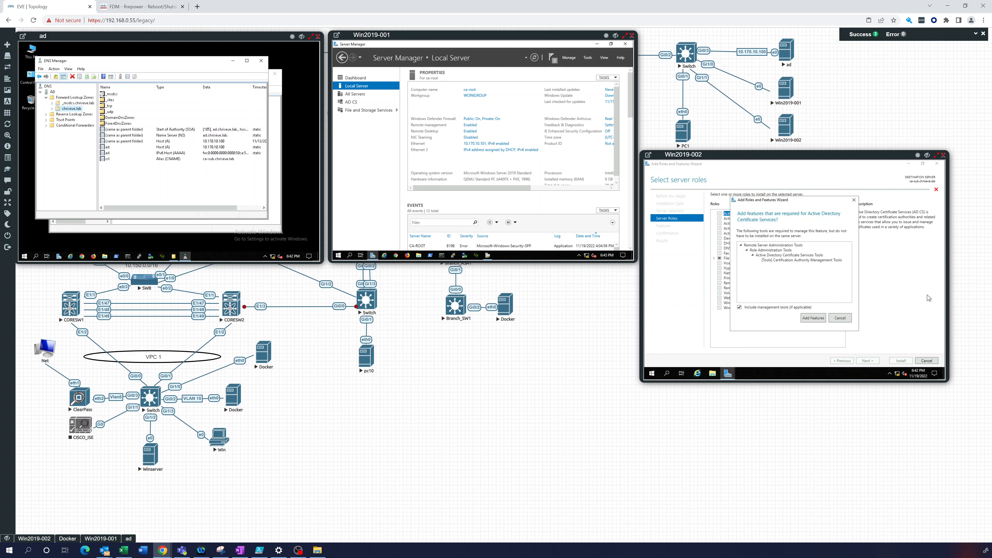
pyautogui.click(814, 318)
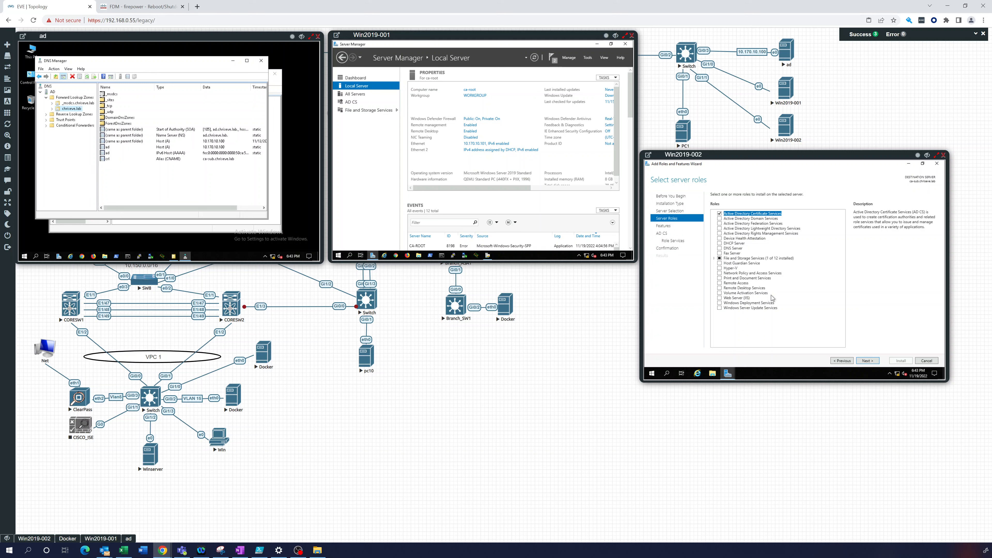
pyautogui.click(868, 361)
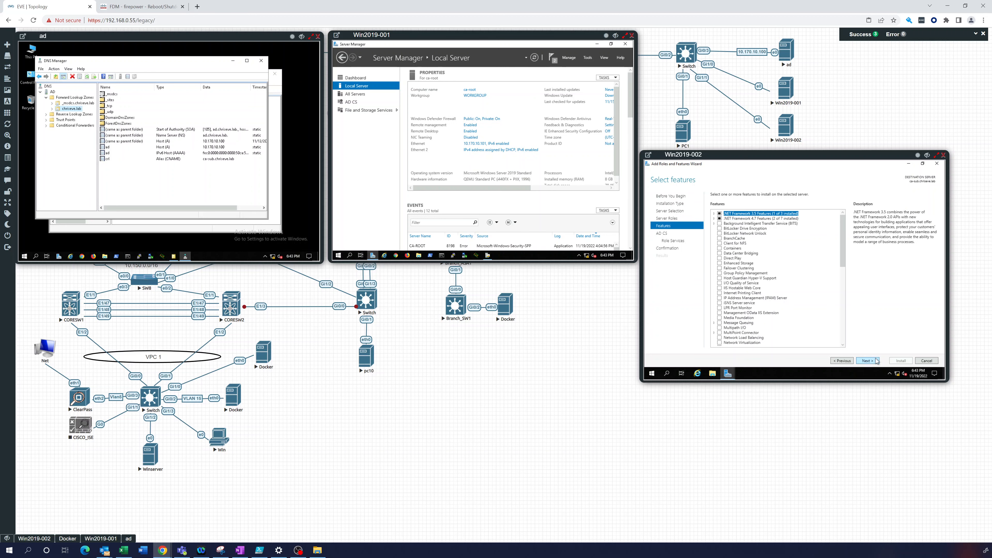
pyautogui.click(875, 362)
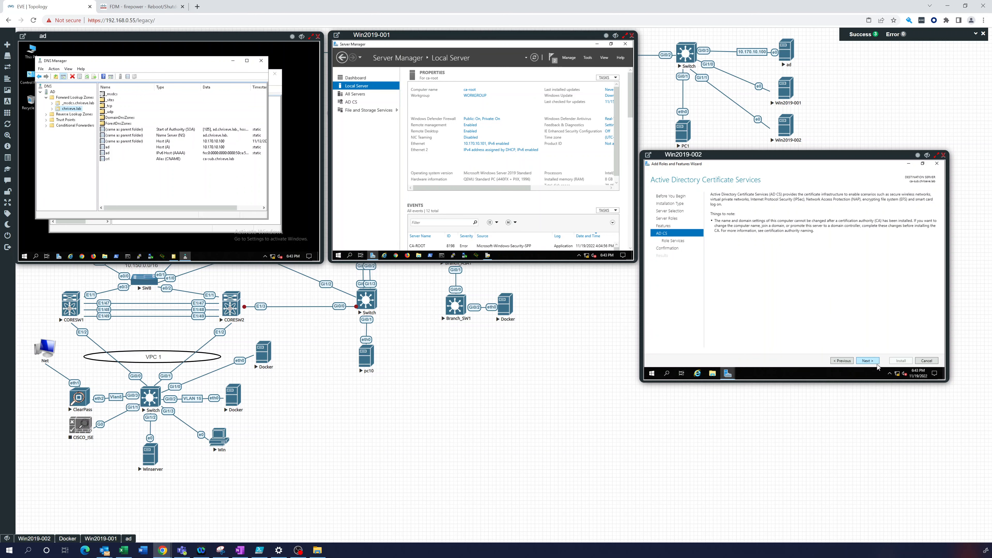
pyautogui.click(875, 361)
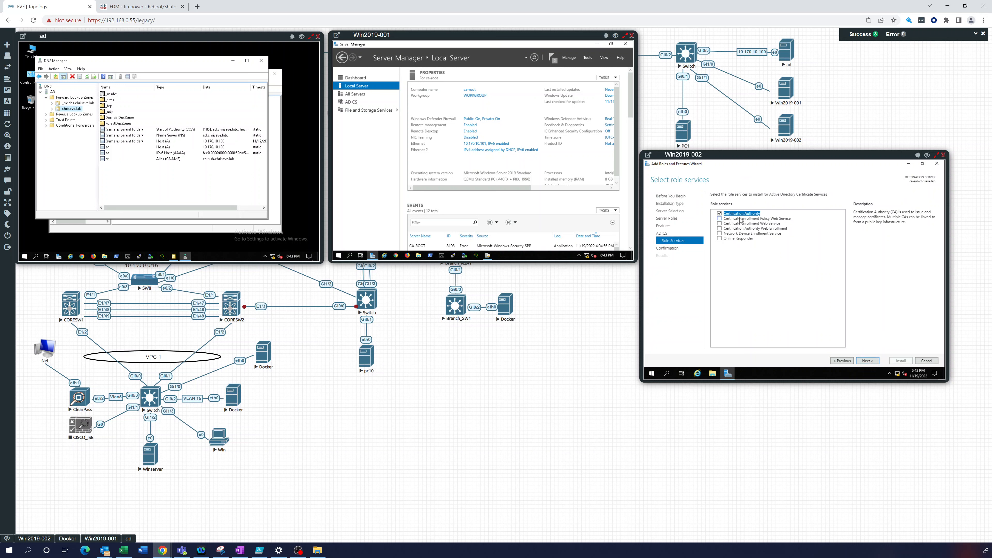
# Add Certification Authority Web Enrollment with its required features and default IIS role services
pyautogui.click(720, 229)
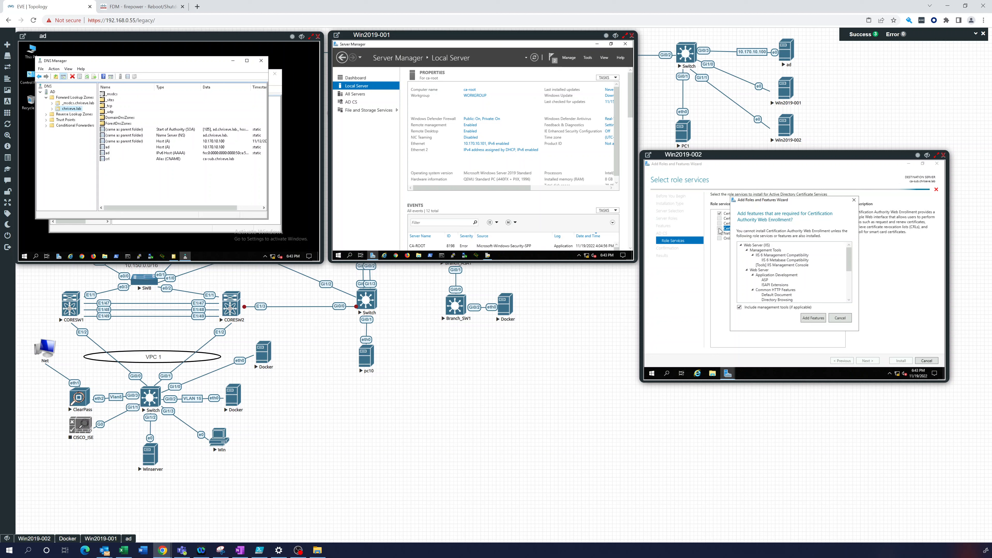
pyautogui.click(813, 318)
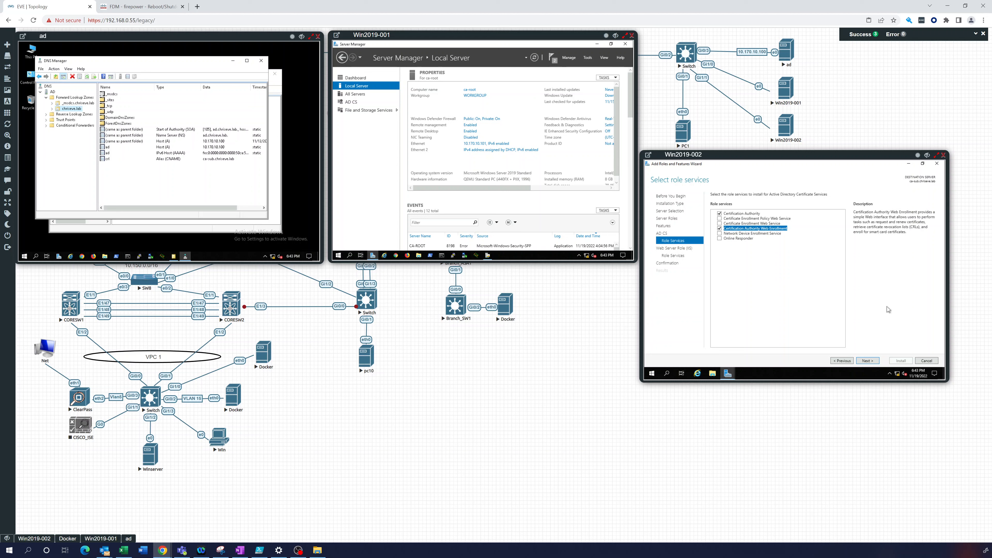
pyautogui.click(865, 360)
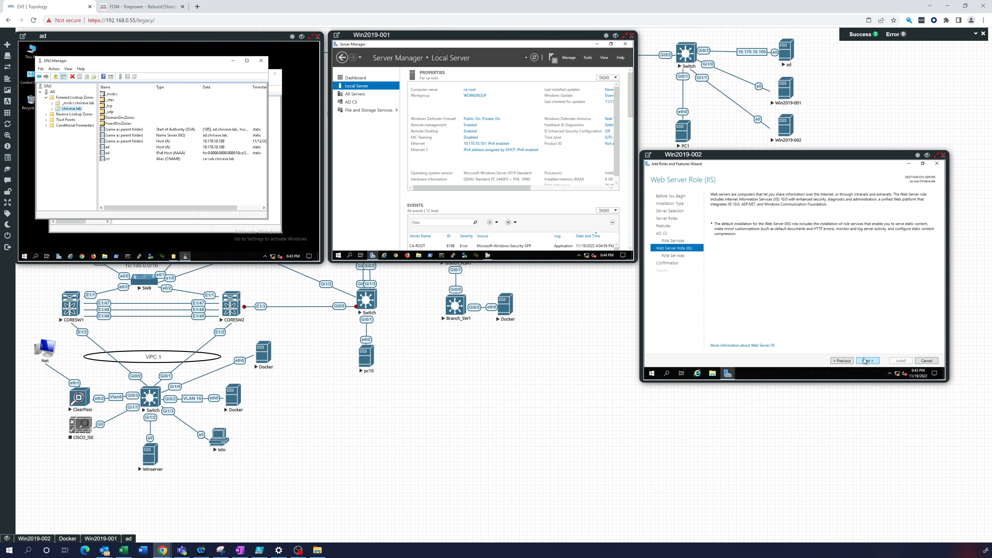
pyautogui.click(870, 363)
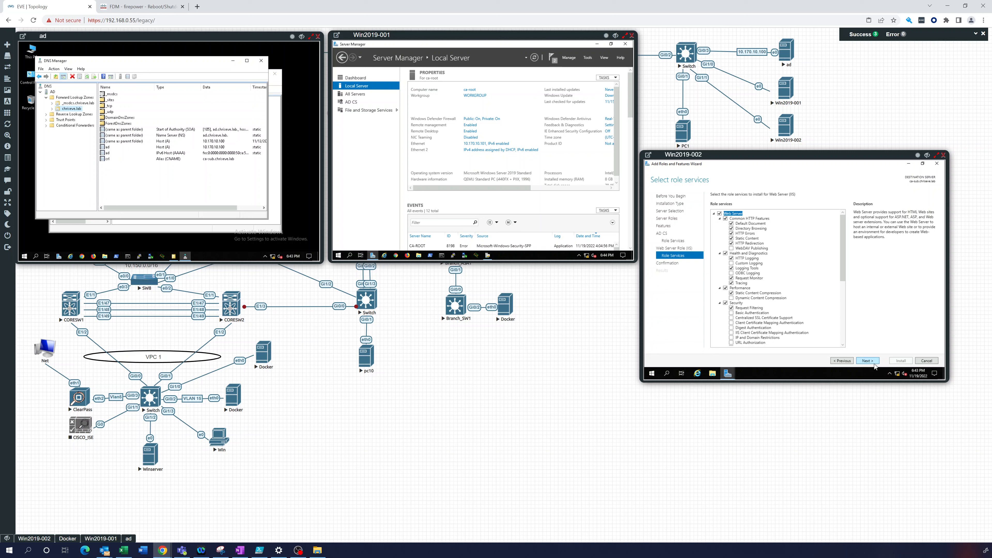
pyautogui.click(873, 363)
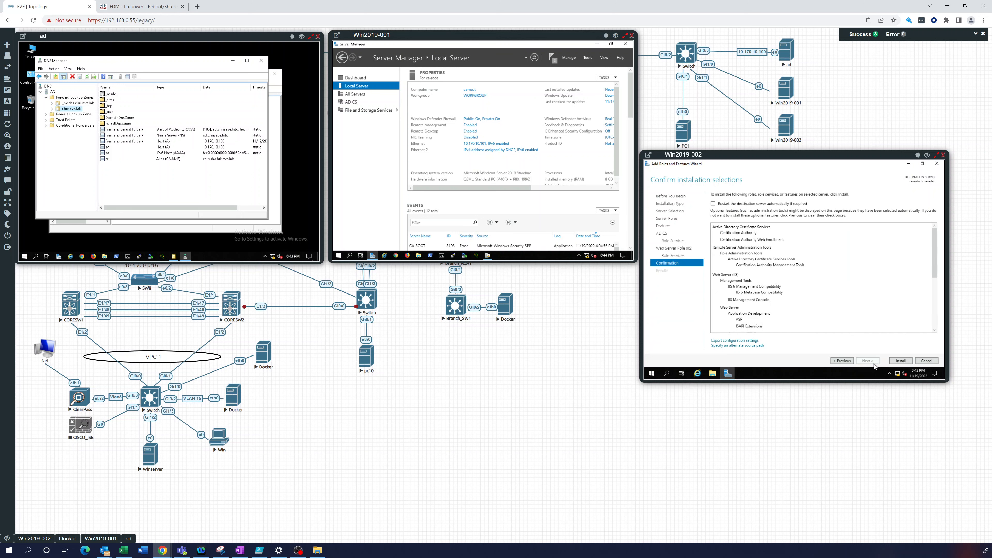
# Install Certification Authority, Web Enrollment and IIS on Win2019-002 and wait for success
pyautogui.click(903, 361)
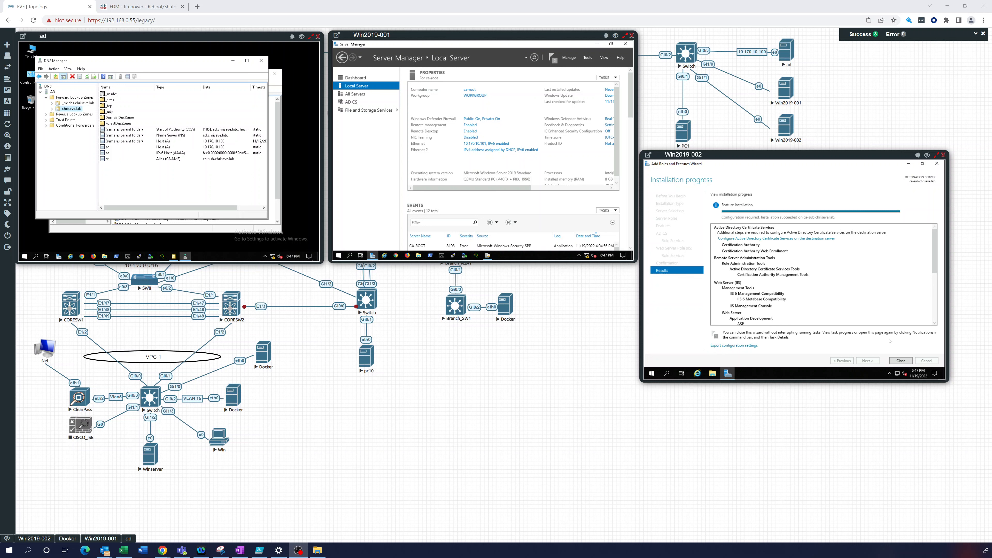
# Close the installer and launch AD CS post-deployment configuration from the notifications flag
pyautogui.click(901, 360)
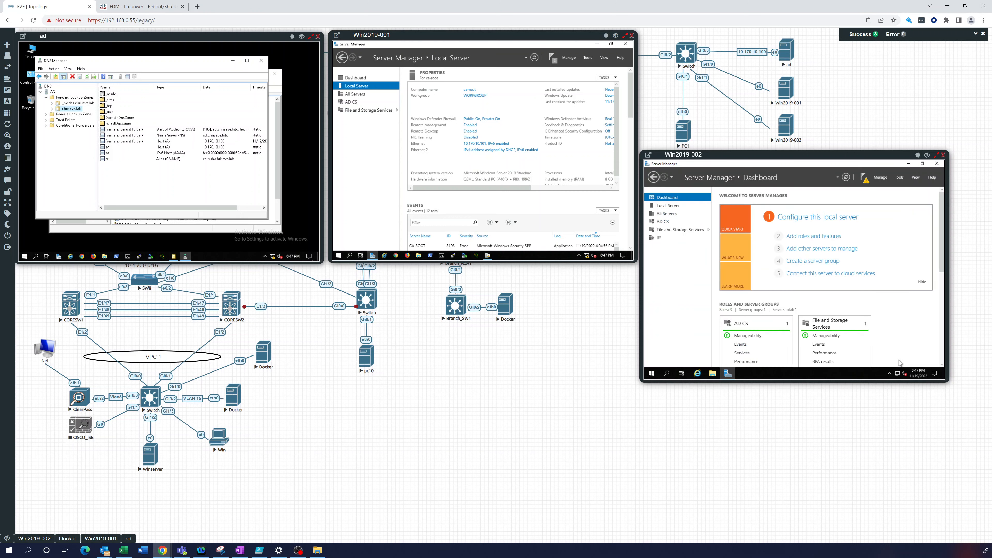
pyautogui.click(864, 181)
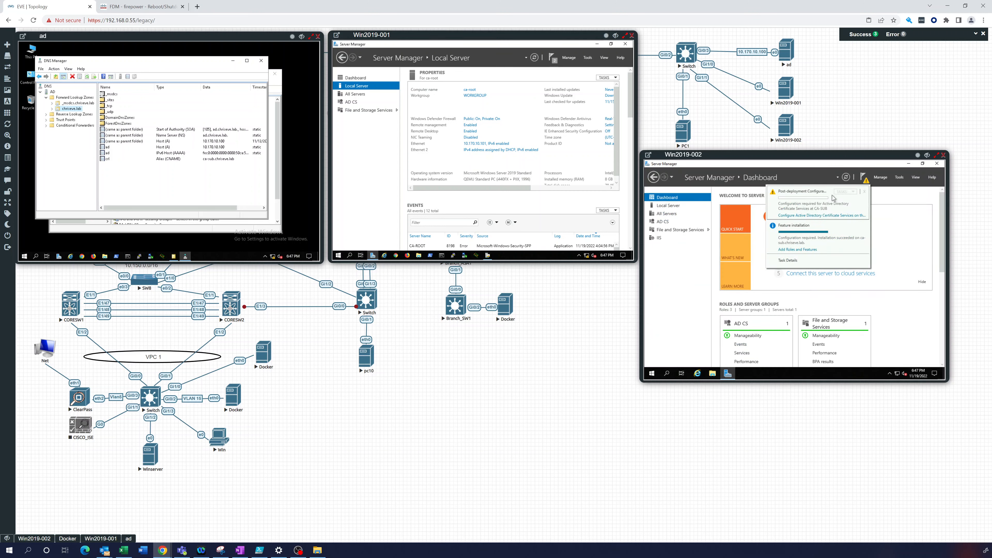
pyautogui.click(813, 215)
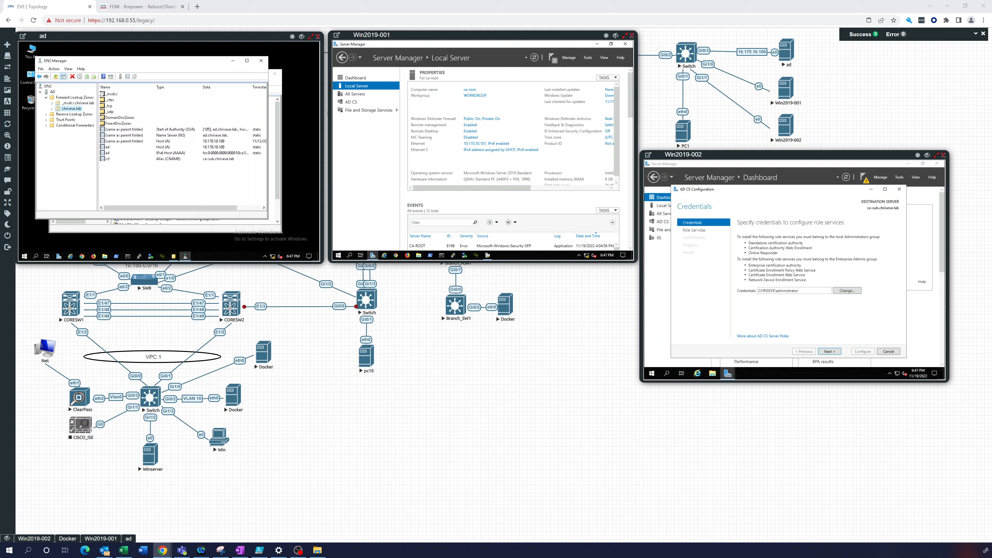
pyautogui.click(136, 231)
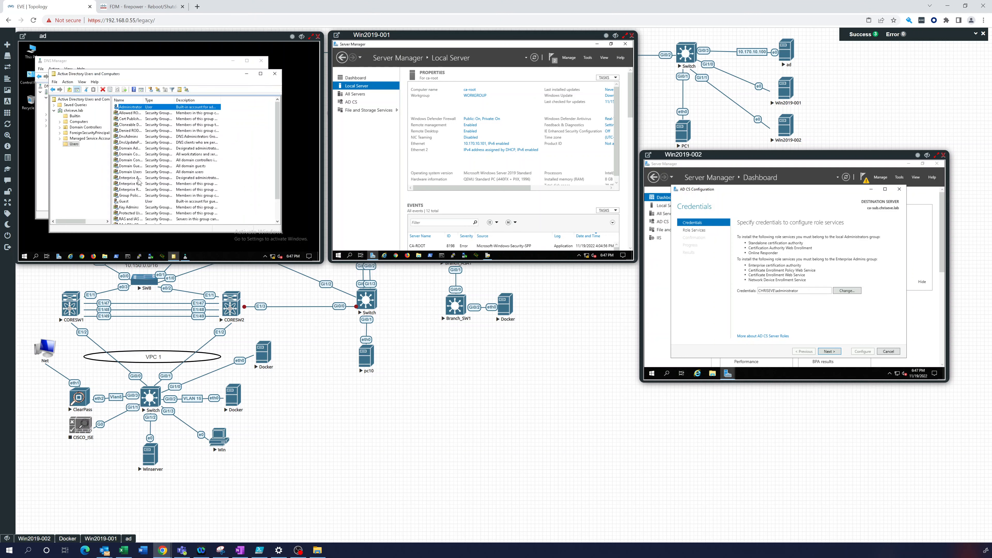
pyautogui.rightClick(143, 108)
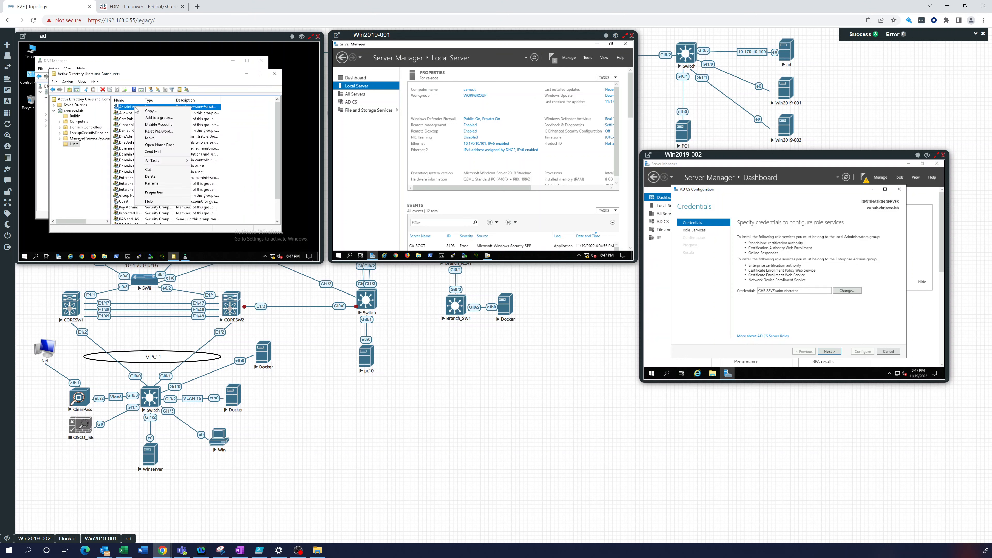
pyautogui.click(154, 192)
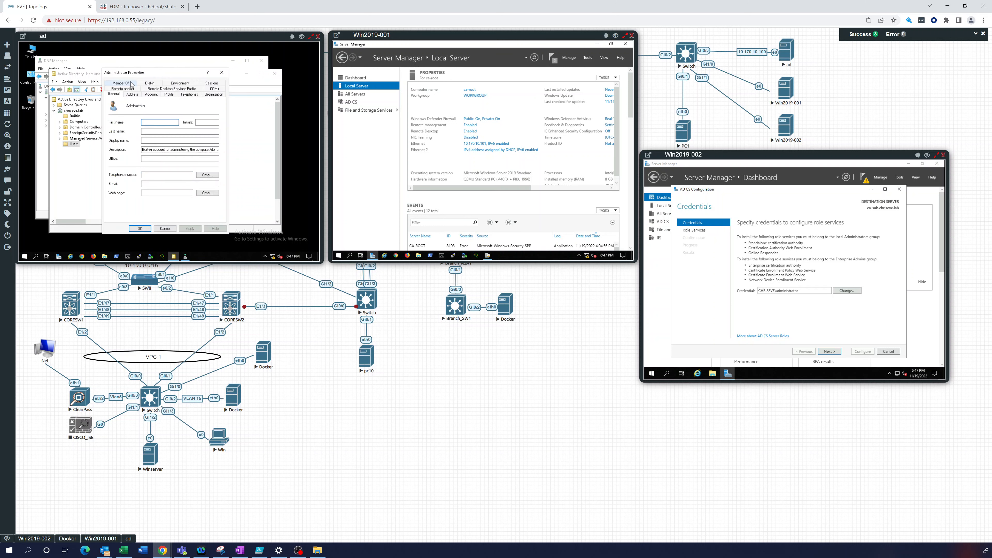
pyautogui.click(128, 83)
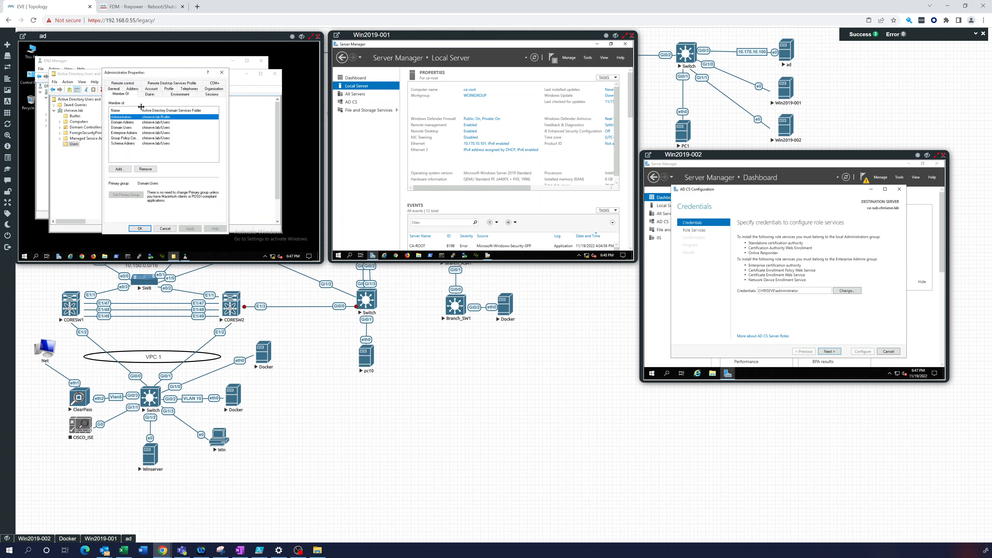
pyautogui.moveTo(142, 109); pyautogui.dragTo(159, 109)
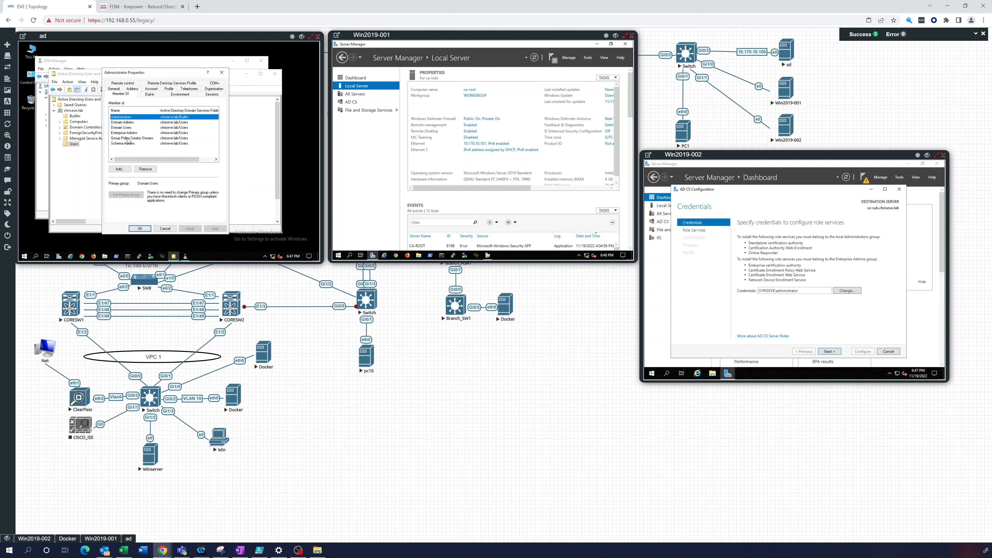
pyautogui.click(221, 74)
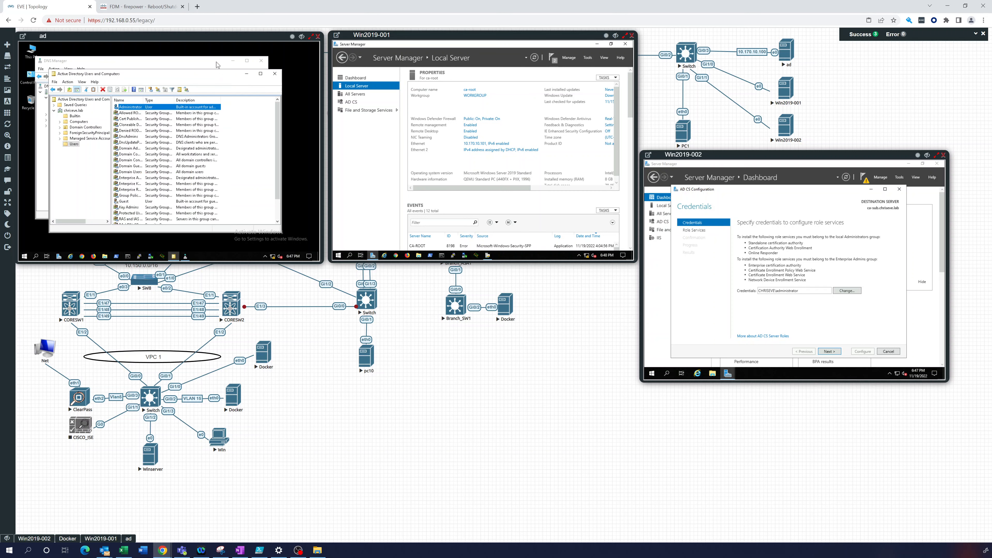
pyautogui.click(217, 62)
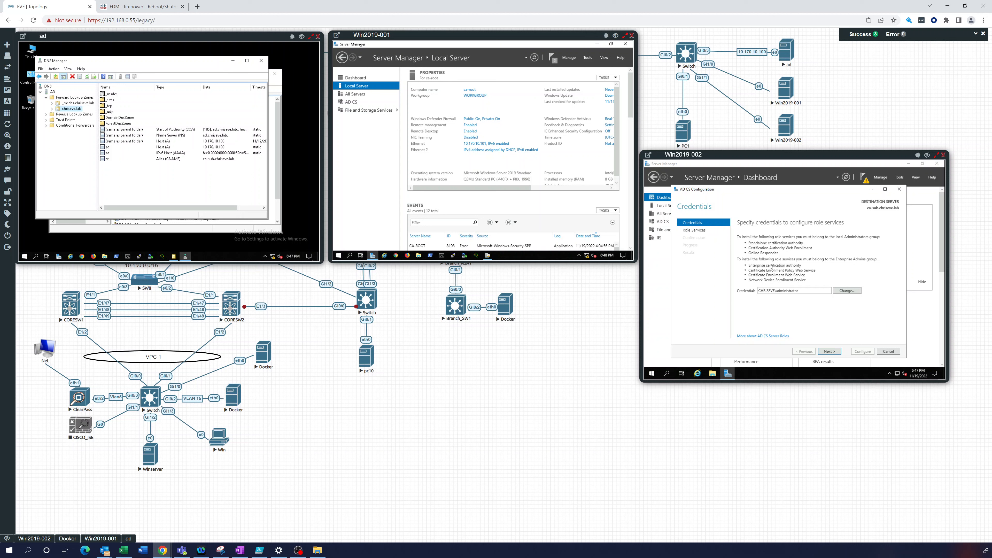
# Configure the Certification Authority service as an Enterprise Subordinate CA, keeping the administrator credentials
pyautogui.click(829, 351)
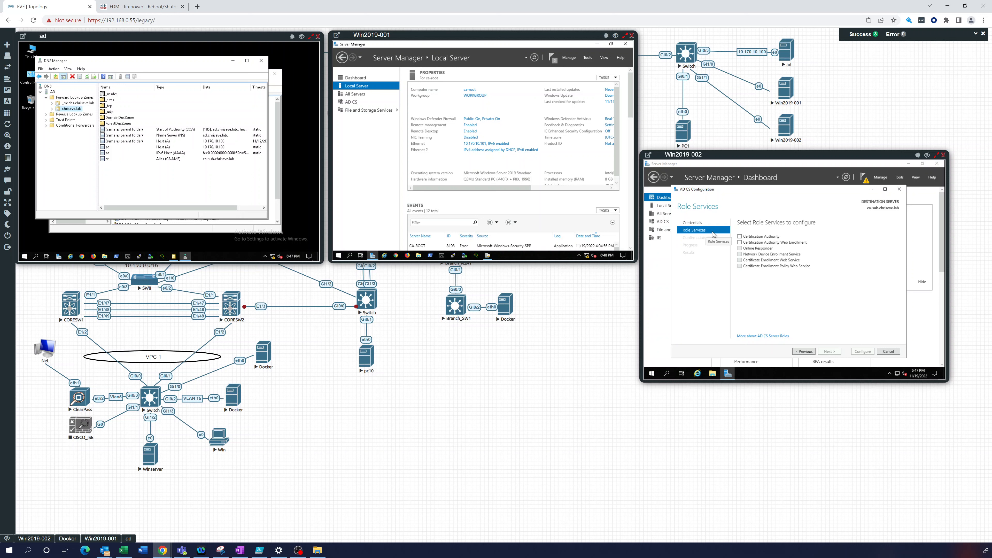
pyautogui.click(740, 236)
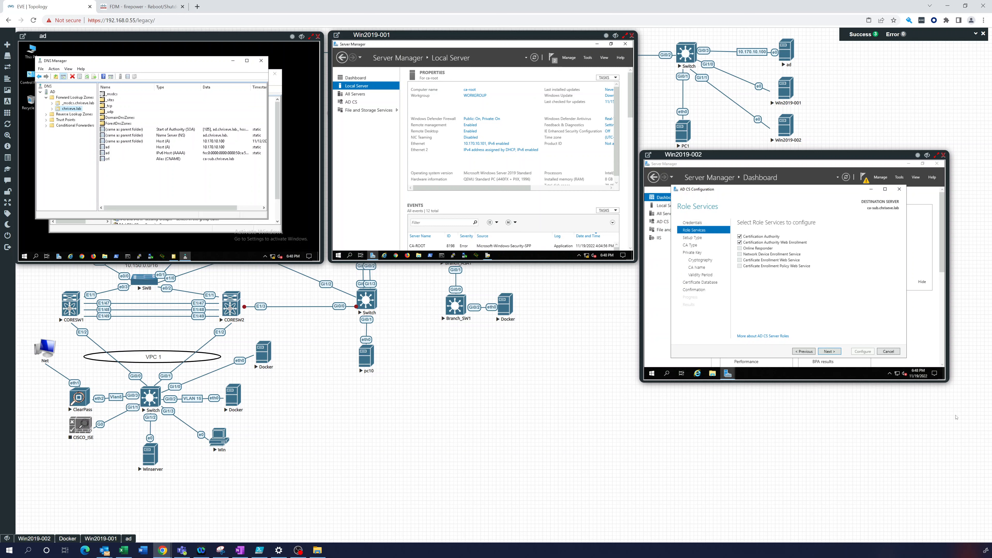
pyautogui.click(833, 351)
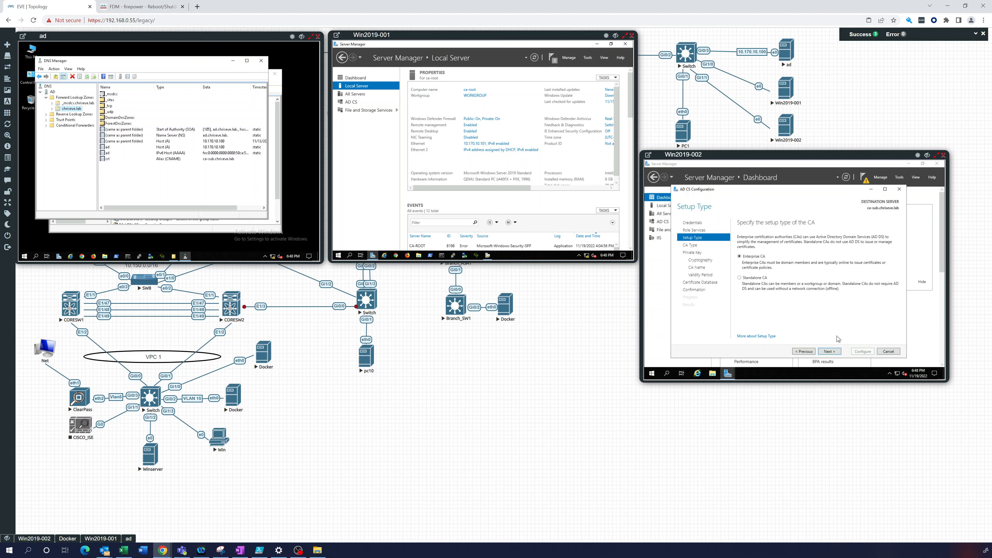
pyautogui.click(831, 352)
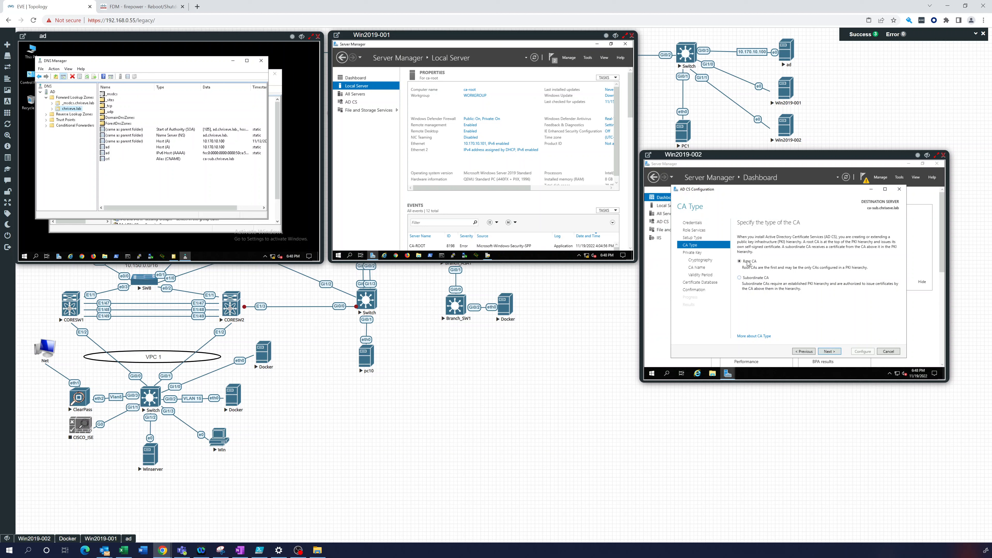
pyautogui.click(740, 277)
pyautogui.click(831, 352)
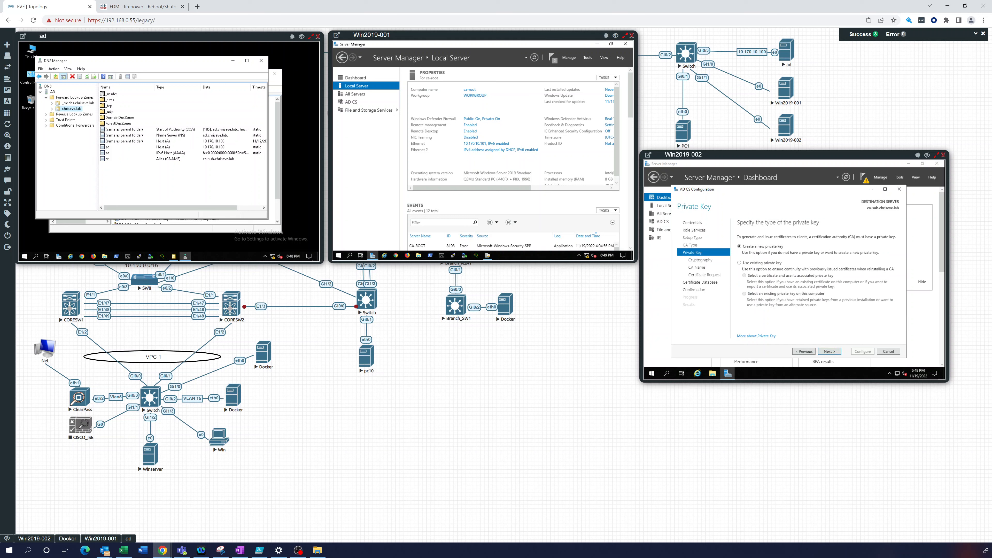
# Keep a new private key and choose SHA256 as the signing hash
pyautogui.click(831, 352)
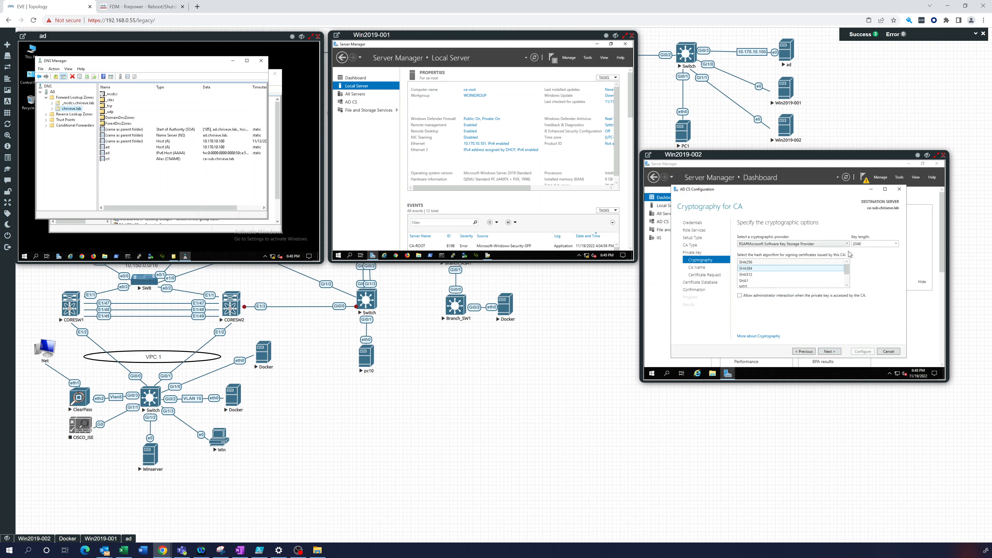
pyautogui.click(766, 263)
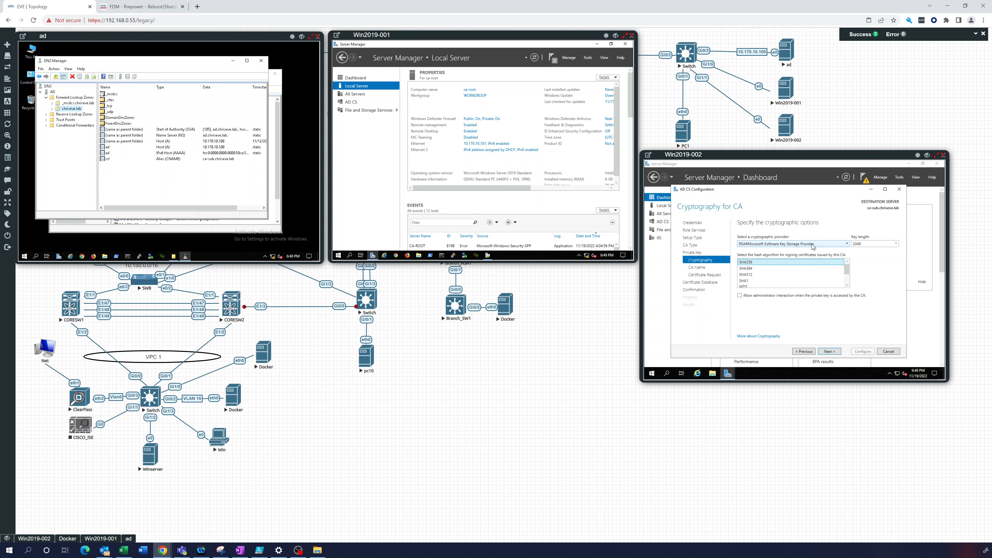
pyautogui.click(827, 351)
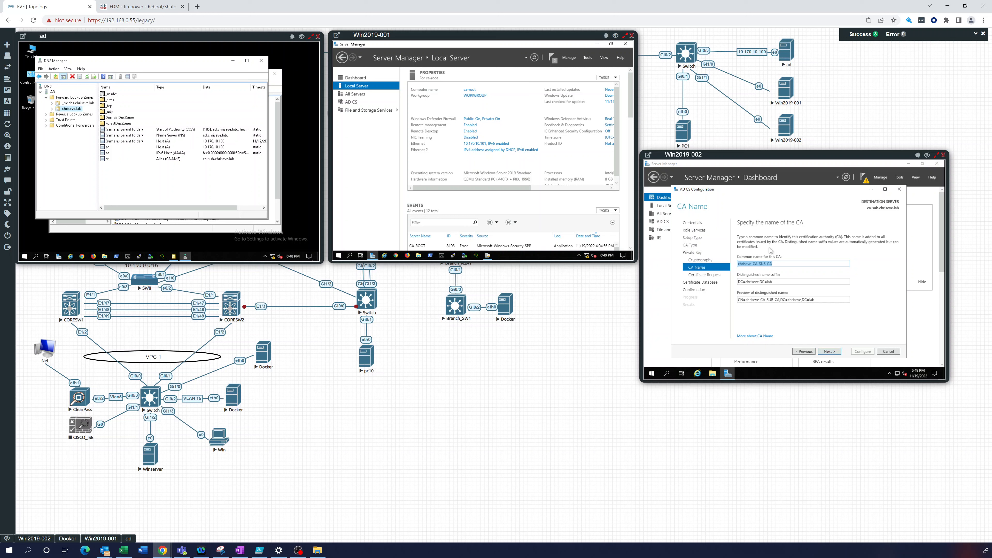
# Select the CA common name for replacement and bring up Win2019-001's root CA console
pyautogui.click(778, 264)
pyautogui.click(710, 268)
pyautogui.moveTo(487, 256)
pyautogui.click(490, 225)
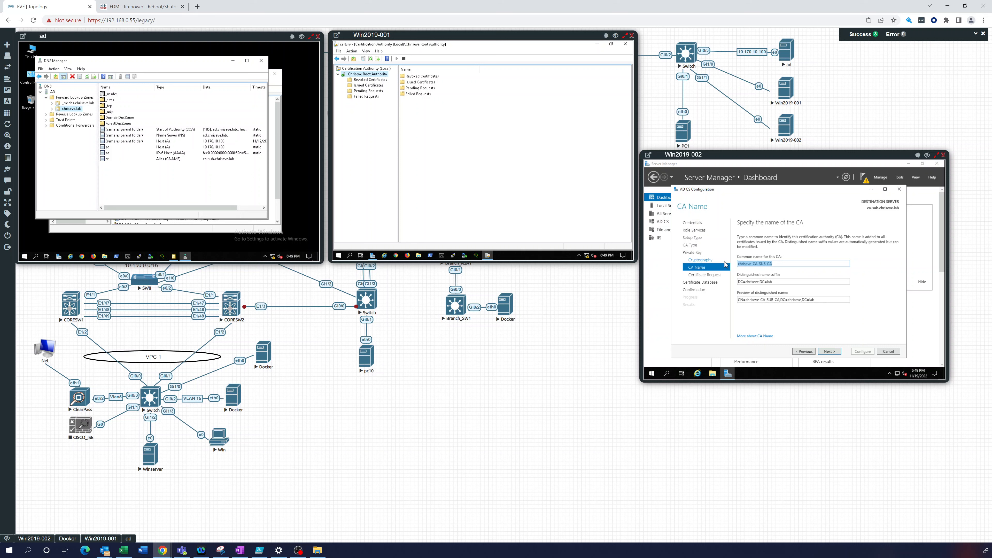
# Name the CA 'Chriseve Issuing CA', save its request to file on C:, keep default database paths
pyautogui.write('Chriseve Issuing CA')
pyautogui.click(836, 351)
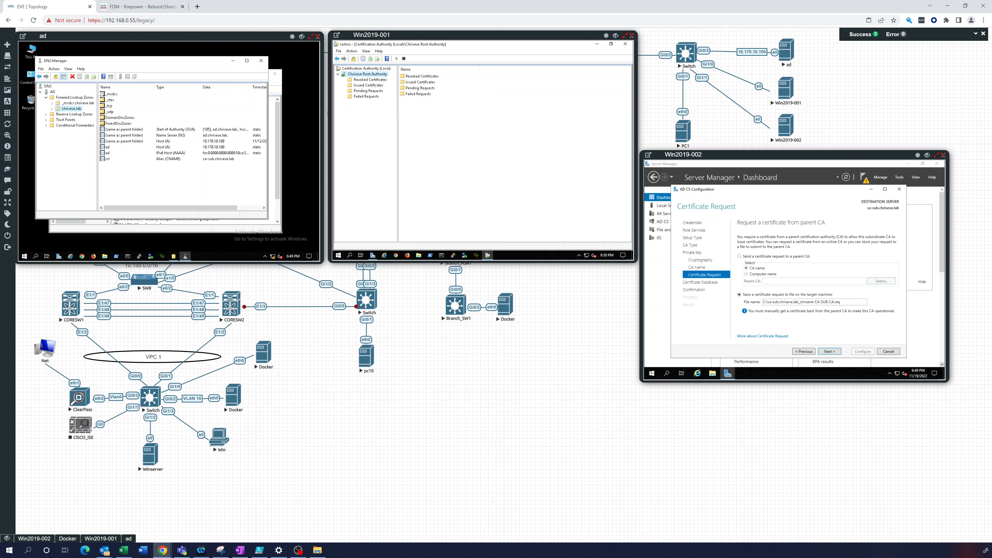
pyautogui.click(814, 302)
pyautogui.click(829, 352)
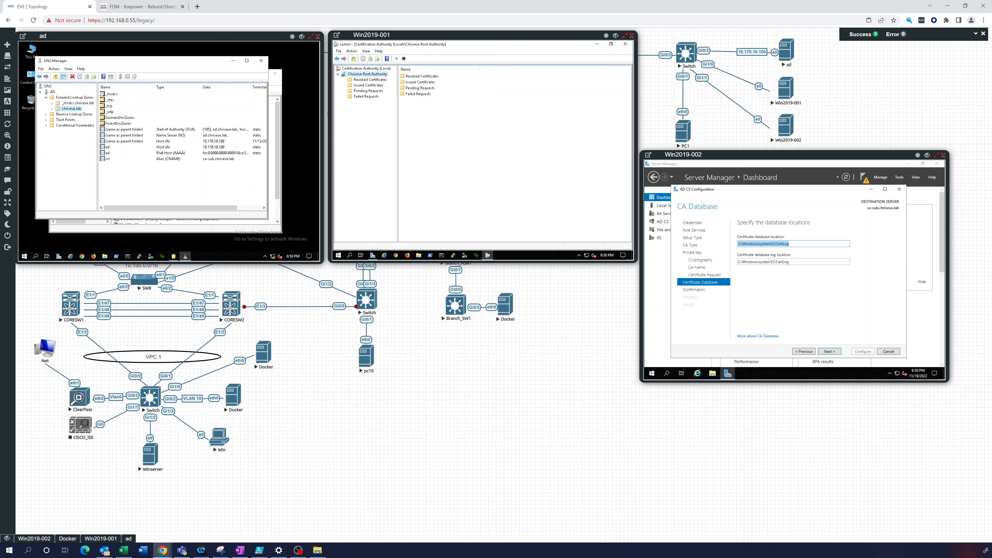
pyautogui.click(835, 351)
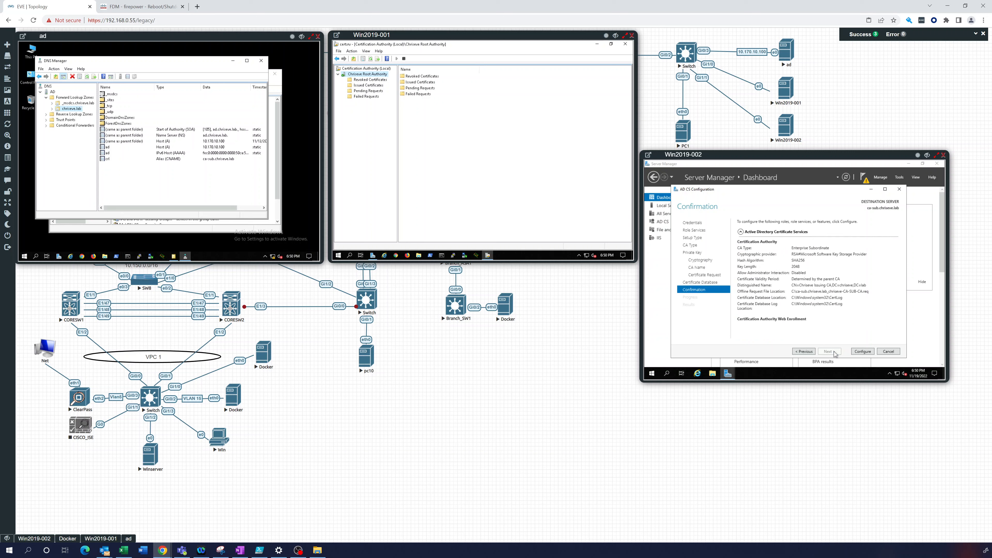
# Apply the CA configuration while keeping a File Explorer window open at Quick access
pyautogui.click(712, 374)
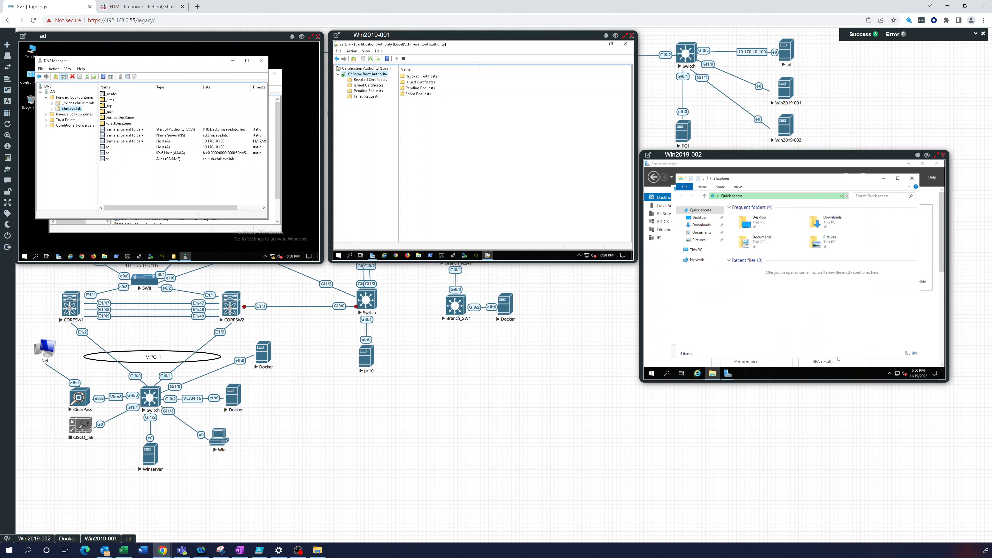
pyautogui.click(884, 179)
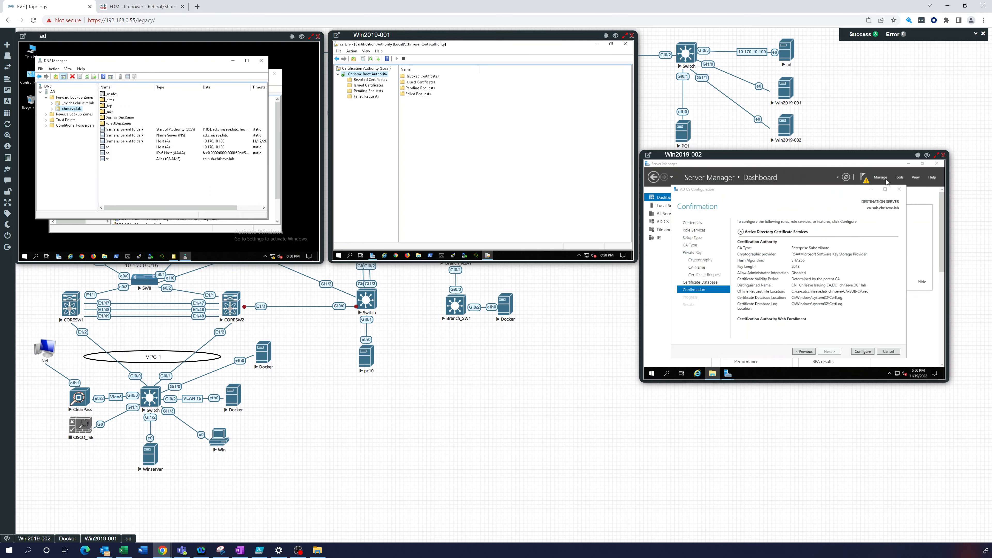
pyautogui.click(863, 351)
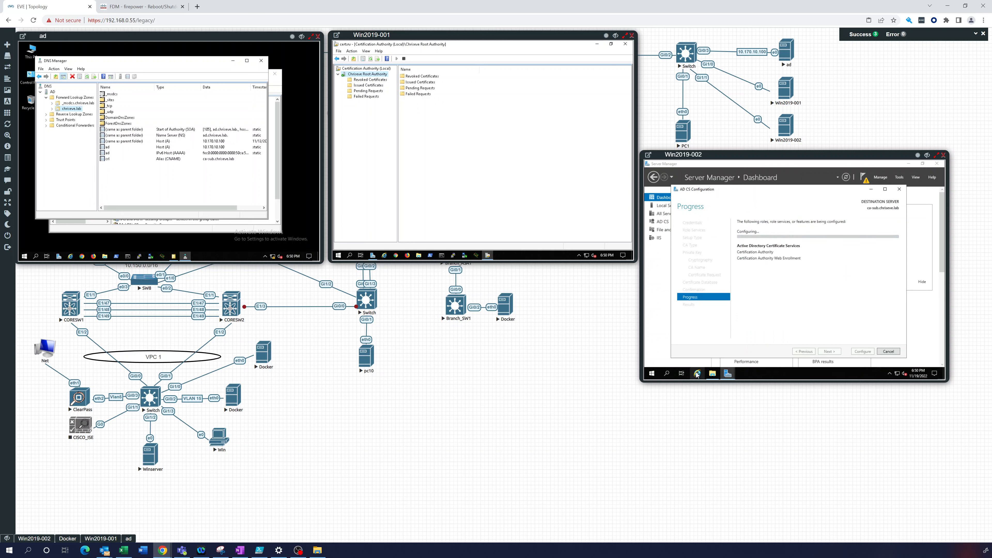
pyautogui.click(713, 375)
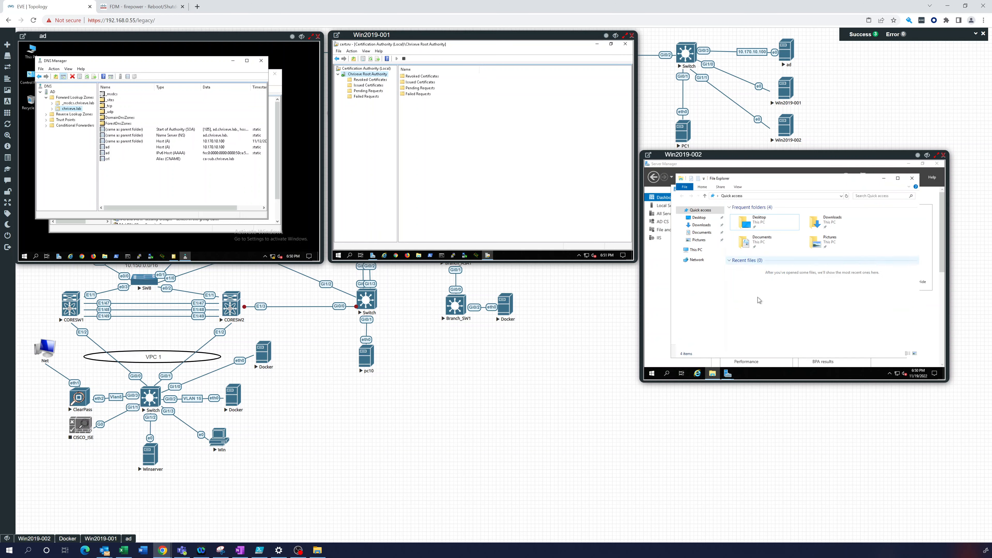
# Open Local Disk (C:) in File Explorer and close the AD CS results, which finished with warnings
pyautogui.click(696, 251)
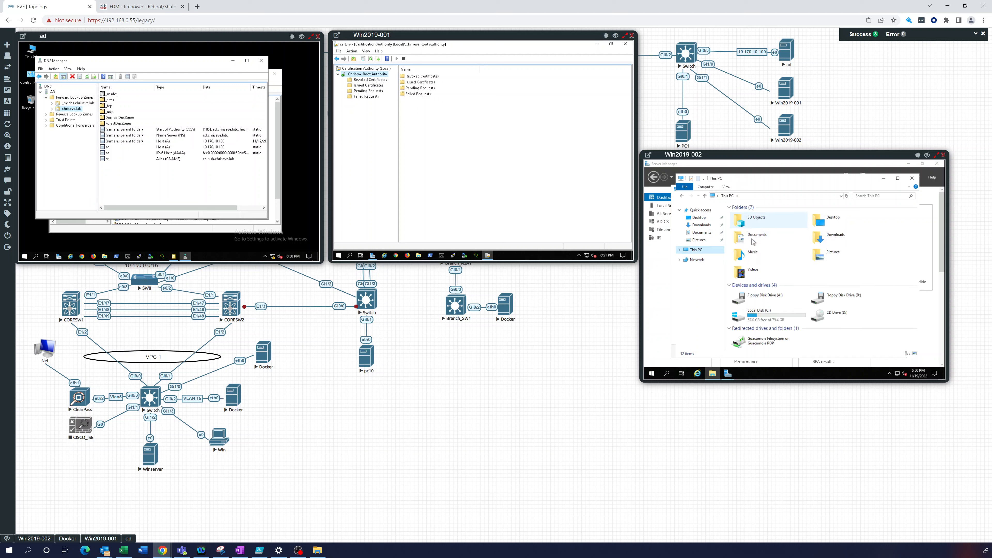
pyautogui.click(768, 319)
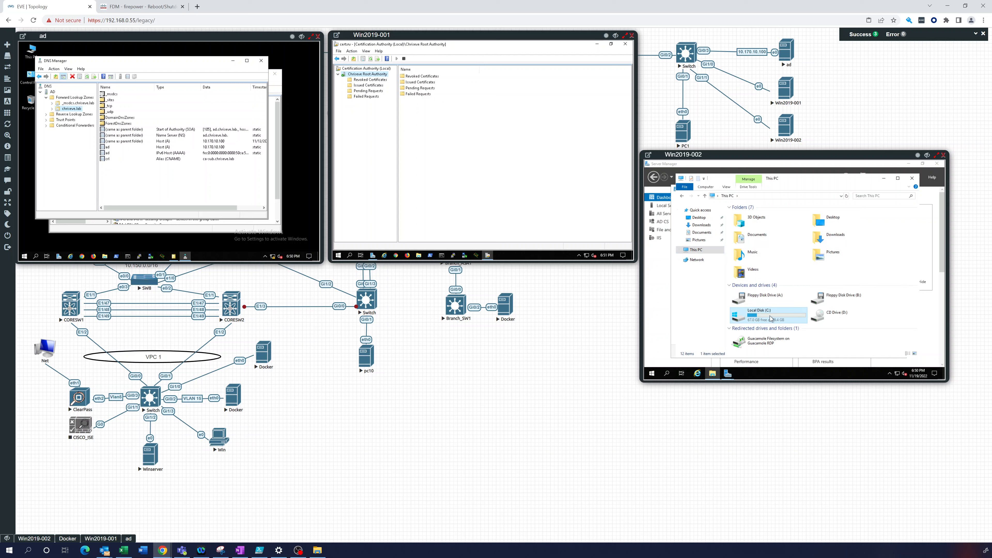
pyautogui.doubleClick(771, 319)
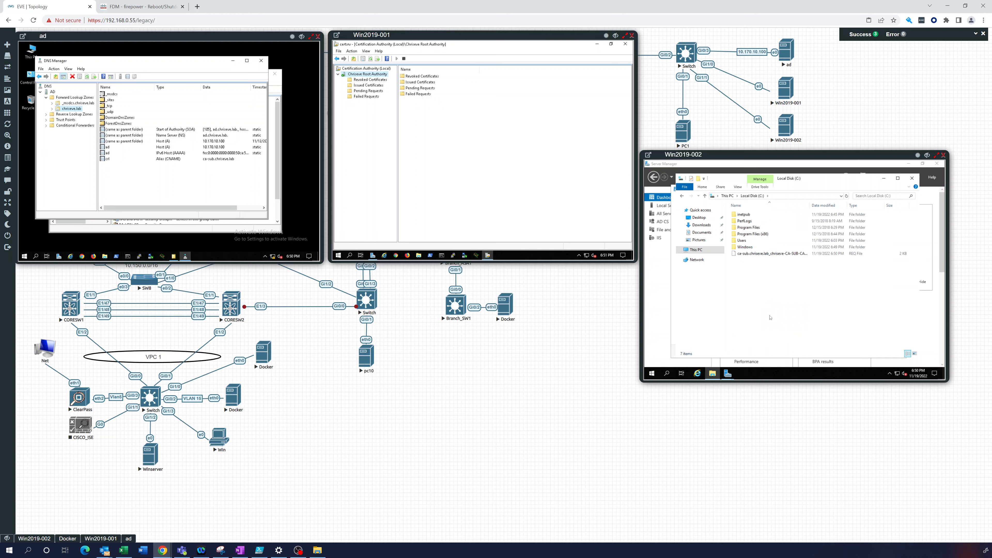
pyautogui.click(885, 180)
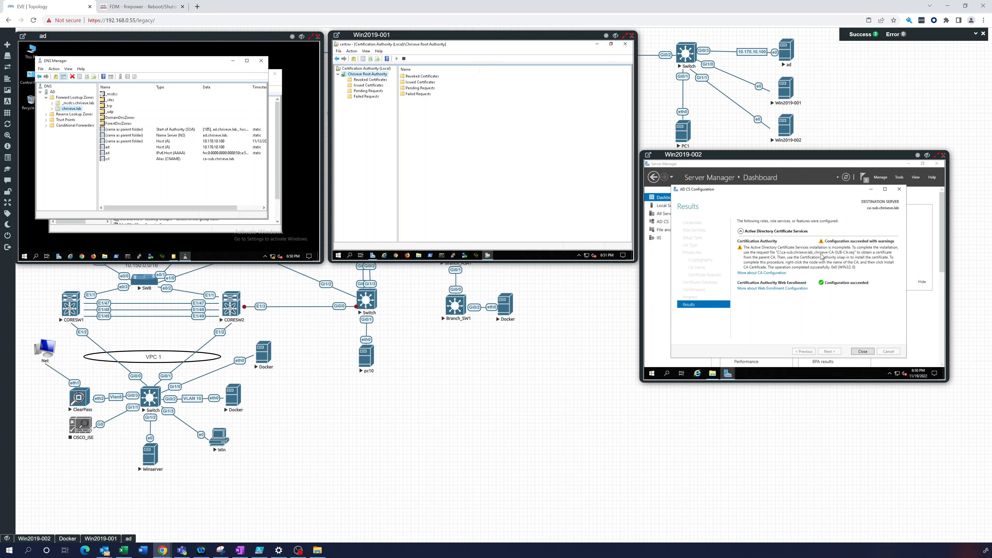
pyautogui.click(862, 352)
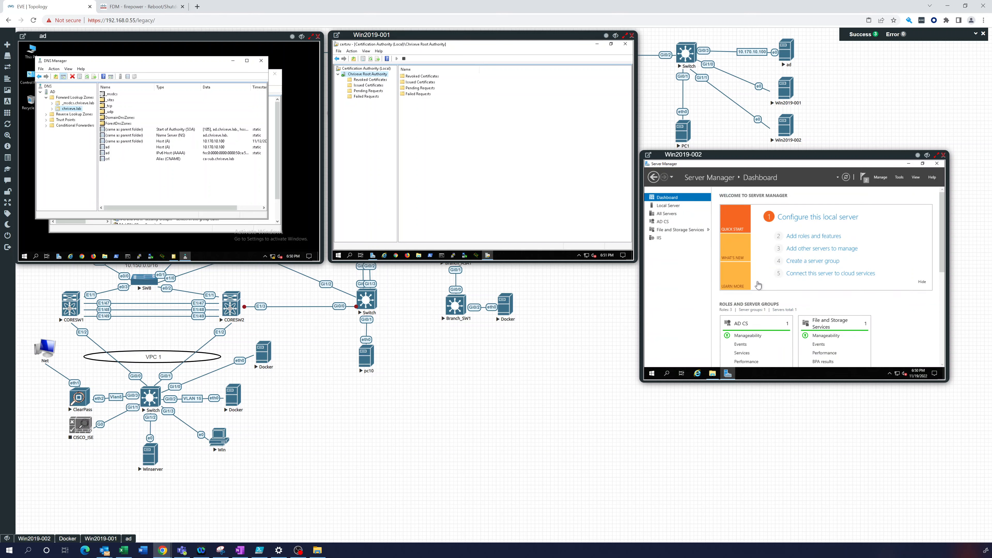
# Open a second File Explorer window on the share \\10.170.10.101\c$
pyautogui.click(712, 375)
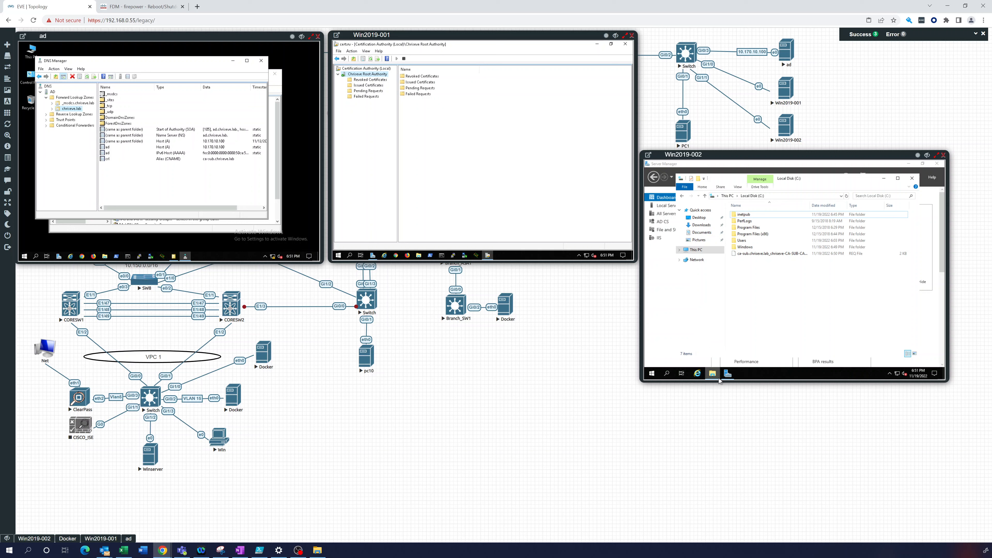
pyautogui.rightClick(714, 374)
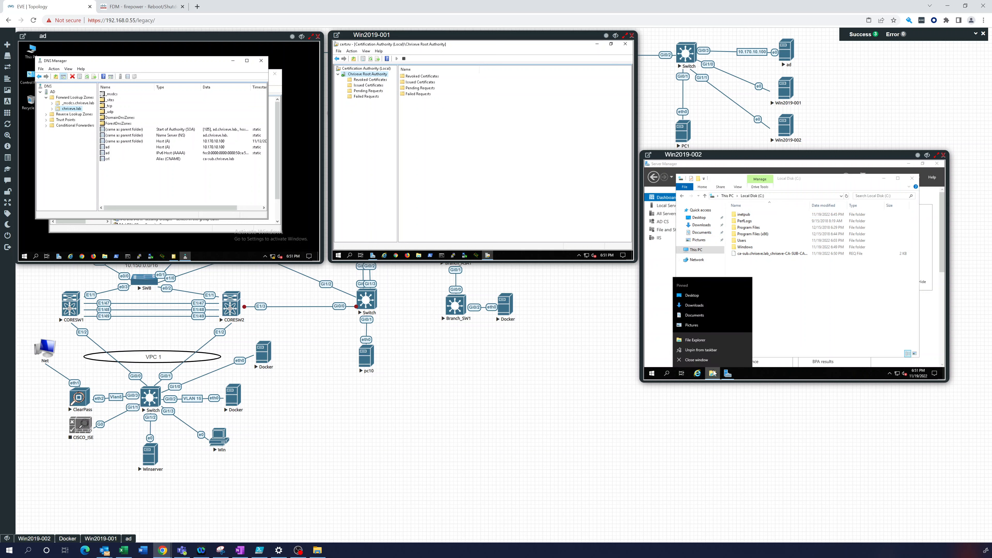
pyautogui.click(704, 340)
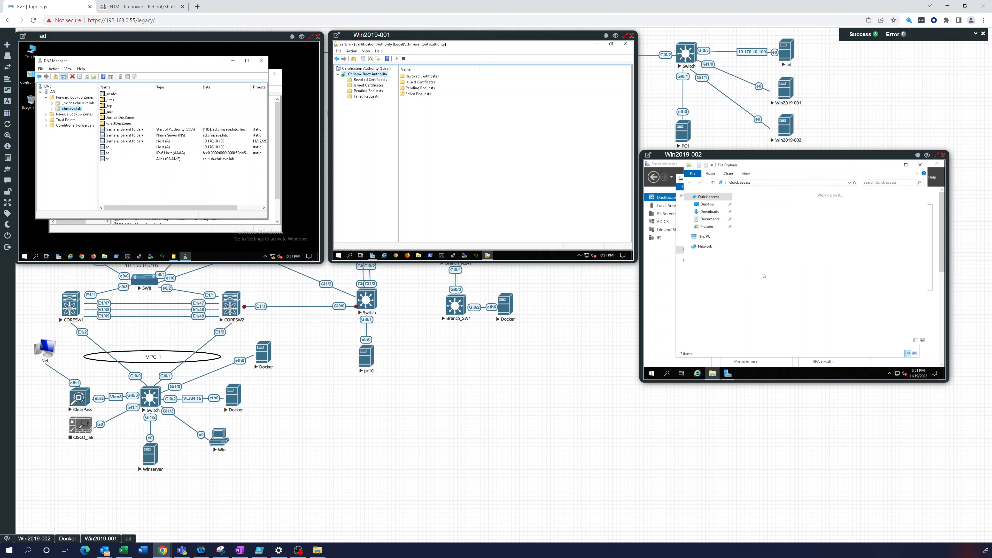
pyautogui.click(761, 182)
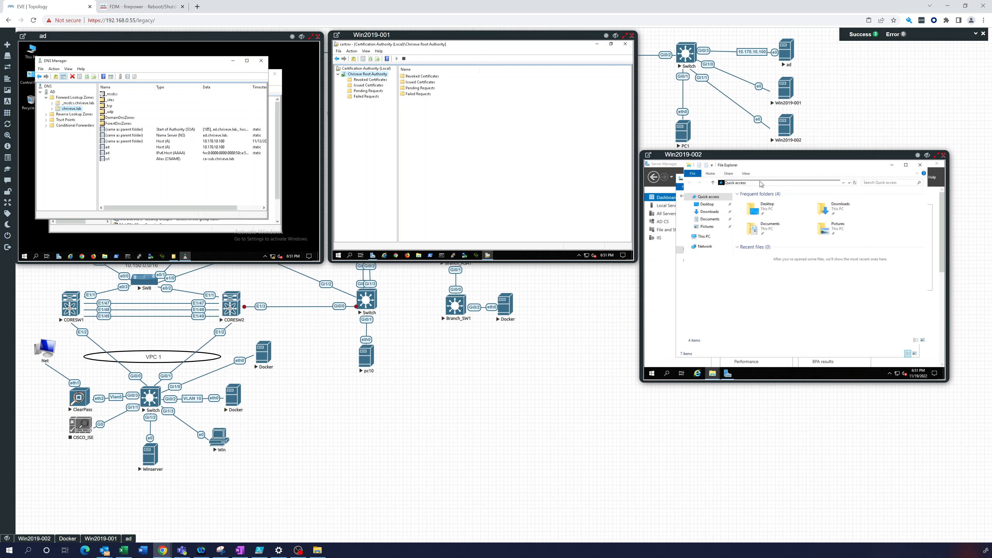
pyautogui.write('\\\\10.170.10')
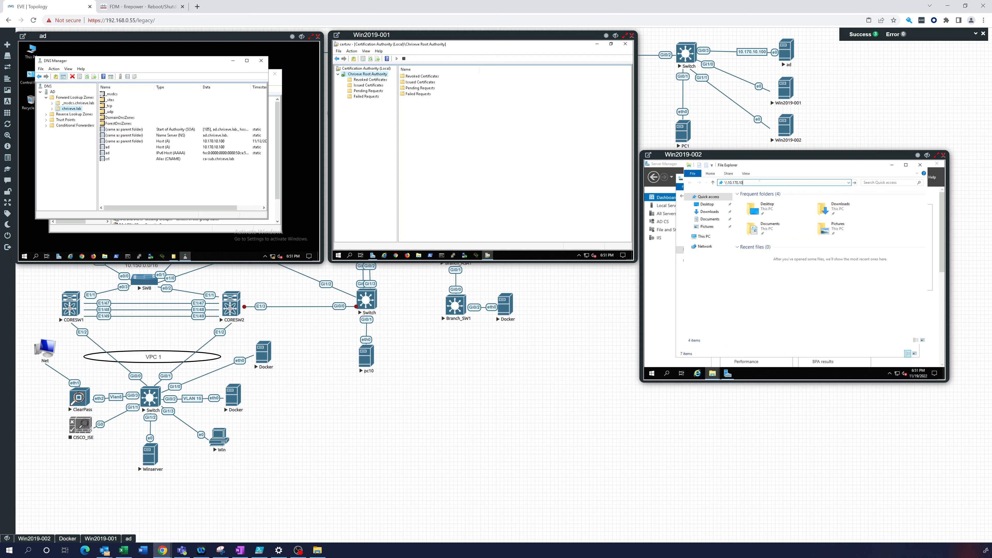
pyautogui.write('.101\\c$')
pyautogui.press('Return')
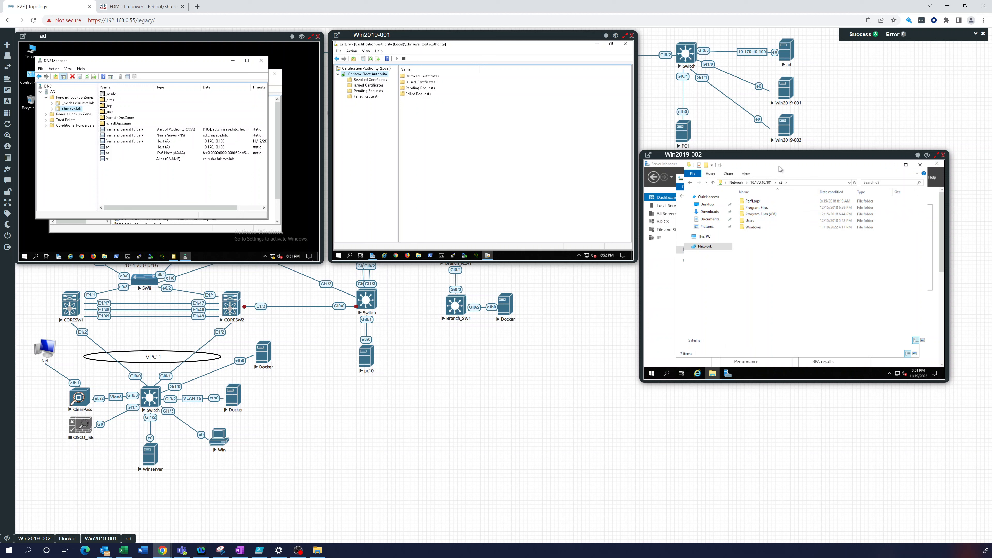
# Drag the subordinate CA's .req request file from C: into the c$ share
pyautogui.moveTo(780, 168); pyautogui.dragTo(868, 176)
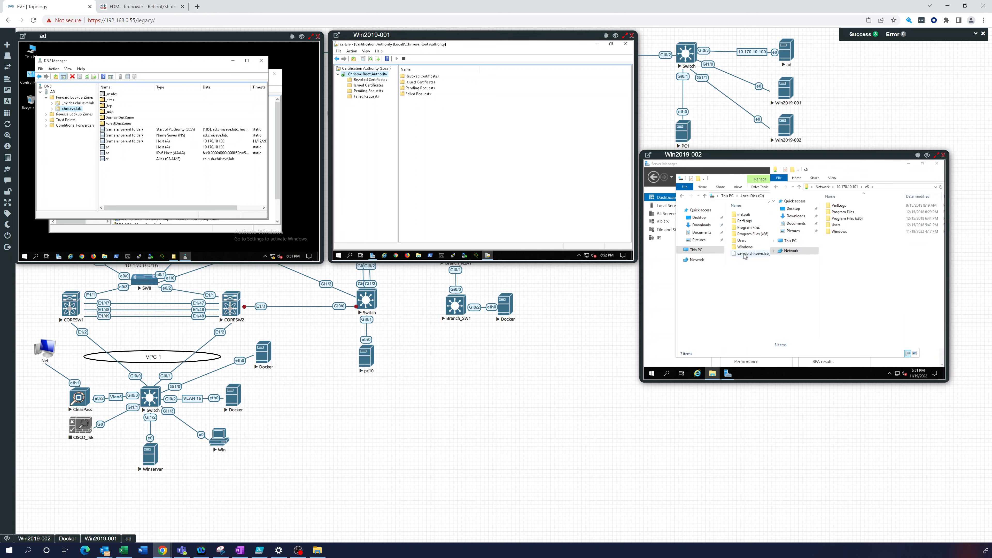
pyautogui.click(752, 254)
pyautogui.moveTo(759, 257); pyautogui.dragTo(934, 262)
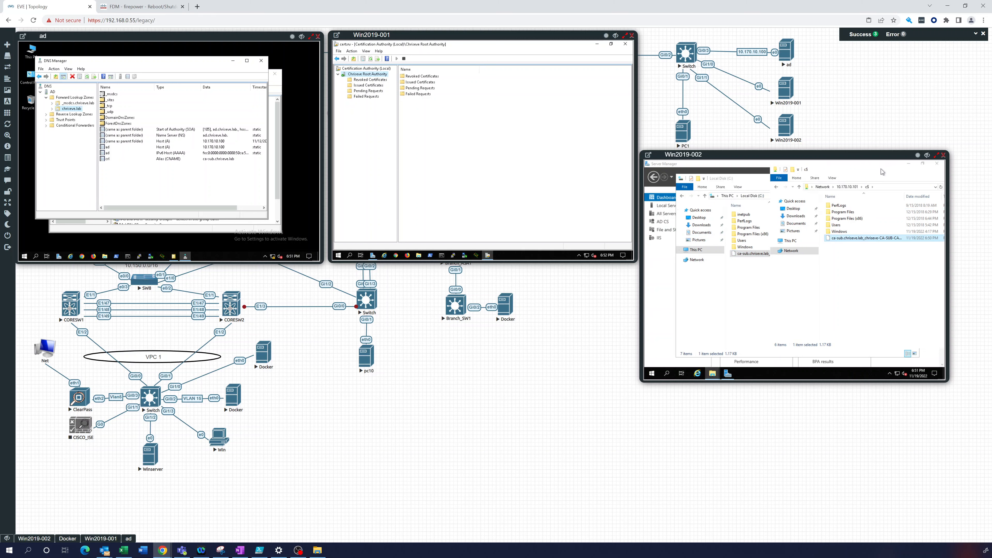
pyautogui.moveTo(870, 172); pyautogui.dragTo(804, 180)
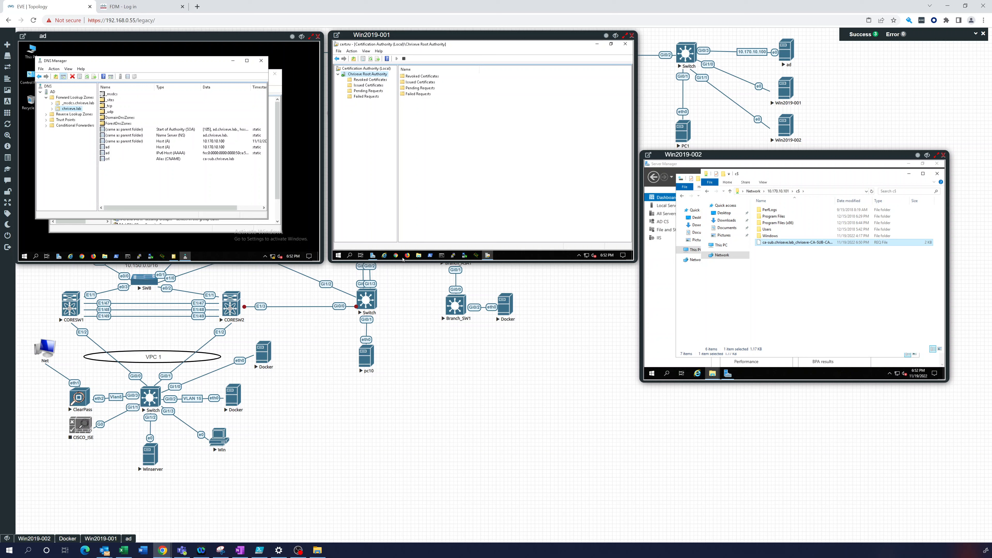
# On Win2019-001, open Local Disk (C:) in File Explorer to locate the copied request file
pyautogui.click(418, 256)
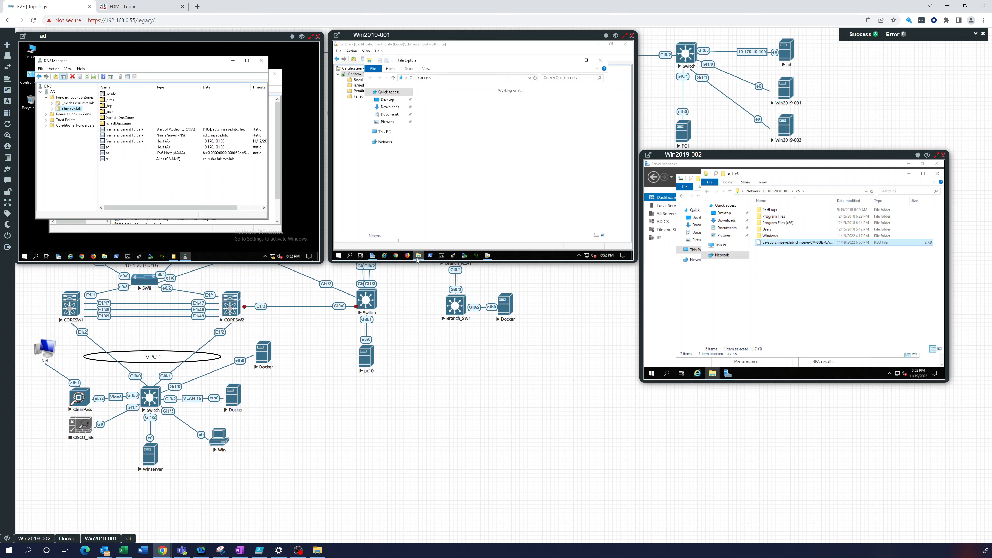
pyautogui.click(394, 108)
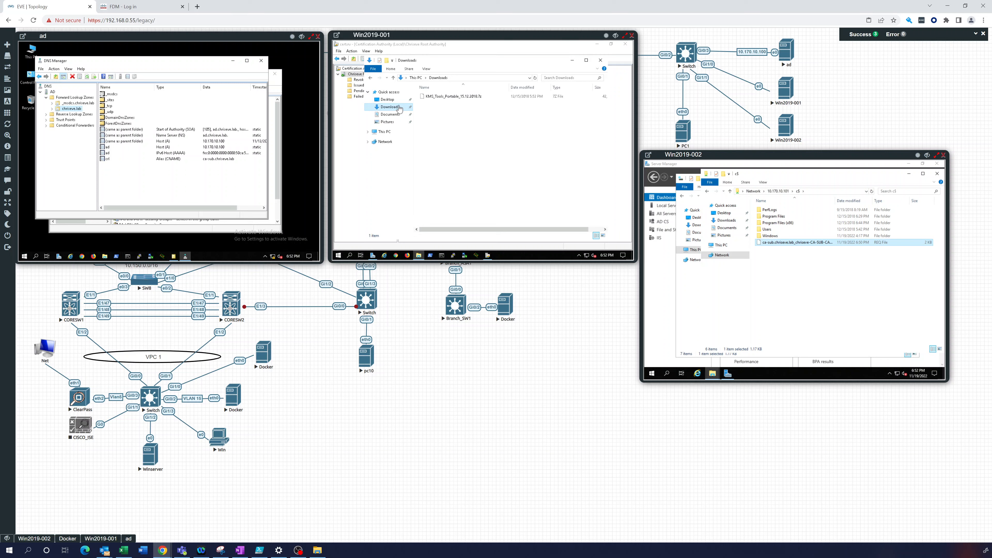
pyautogui.click(386, 133)
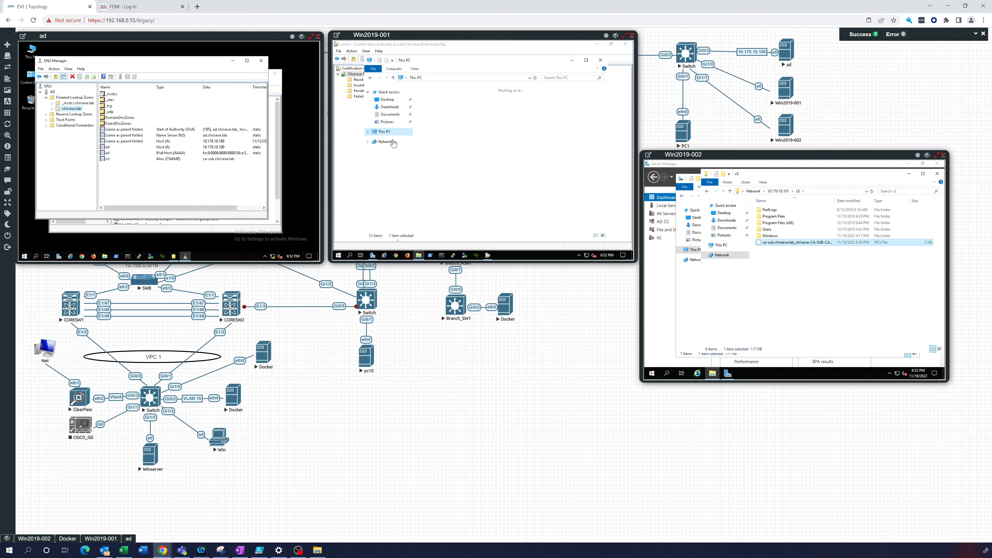
pyautogui.doubleClick(458, 193)
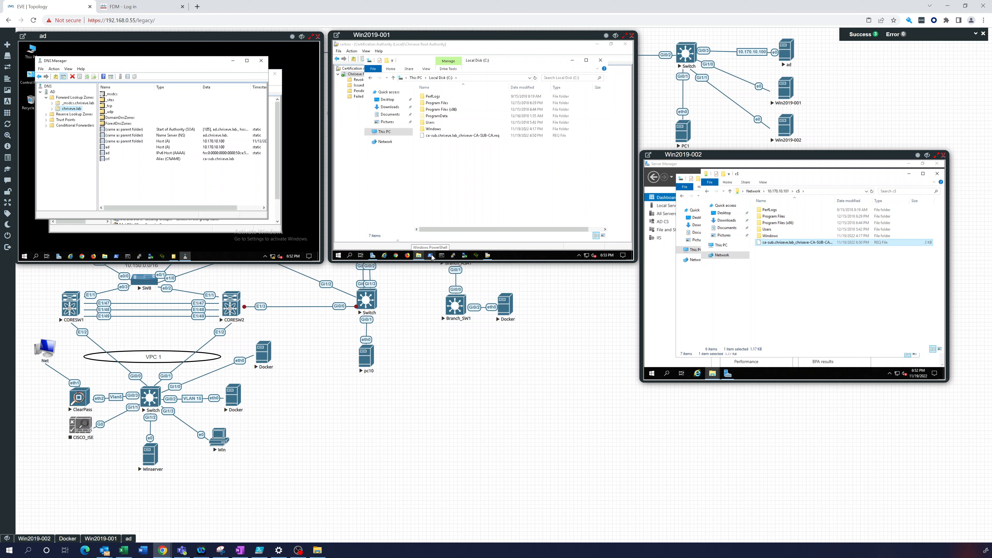
pyautogui.click(441, 256)
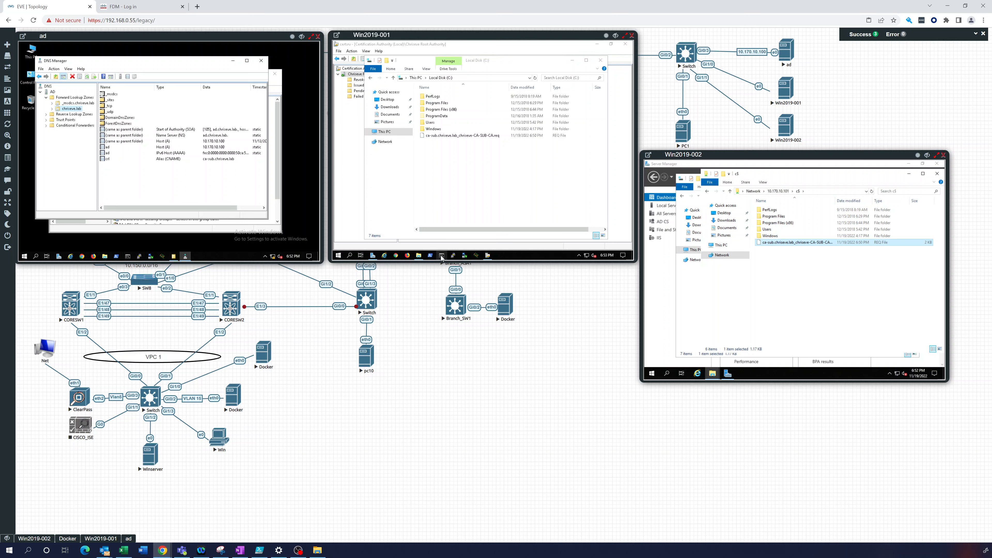
# Open Command Prompt as administrator and enter certutil -setreg CA\CRLPeriodUnits 6
pyautogui.rightClick(442, 257)
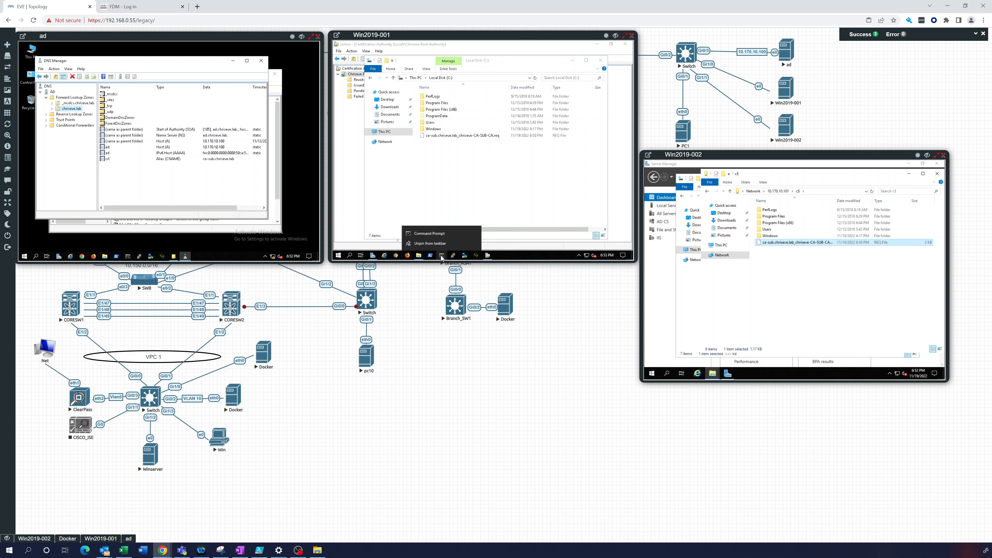
pyautogui.rightClick(439, 234)
pyautogui.click(461, 201)
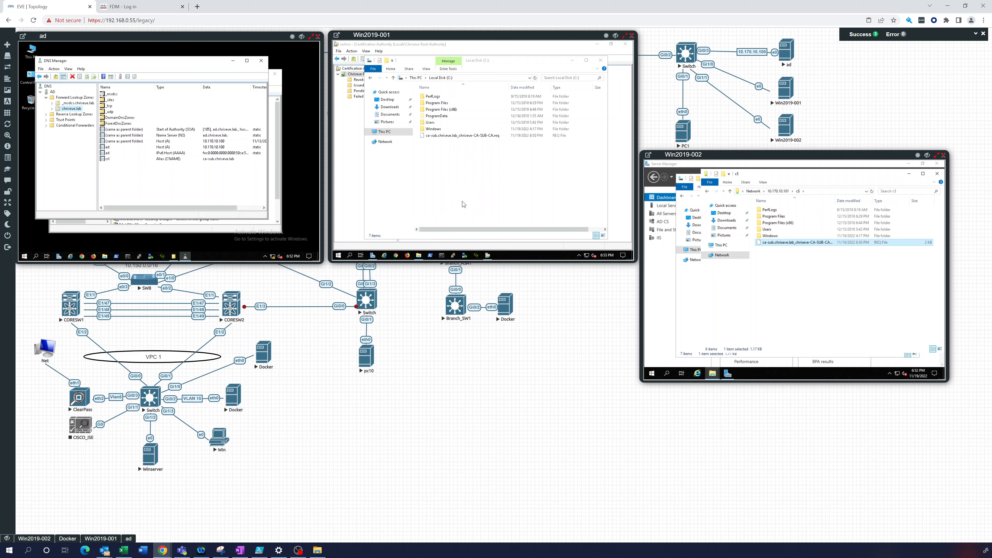
pyautogui.click(434, 136)
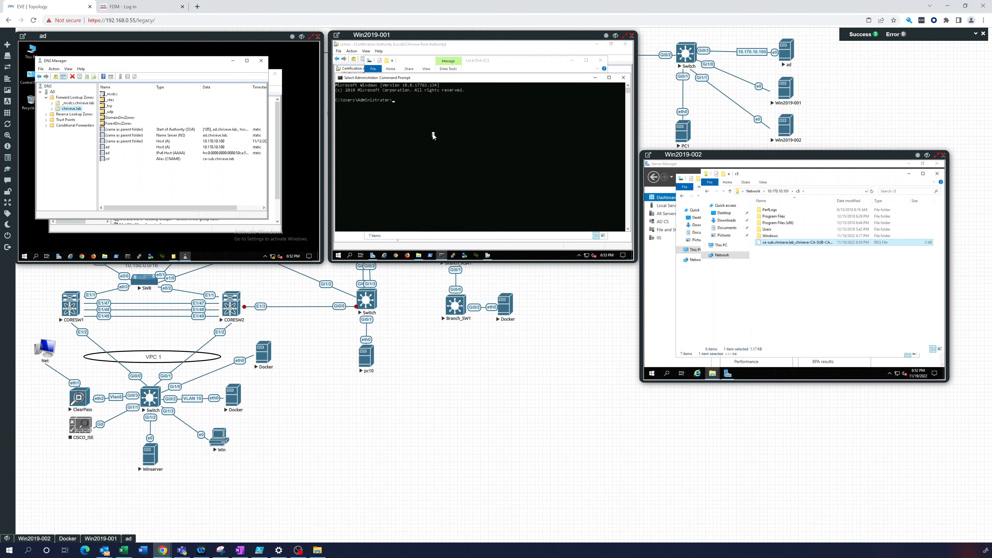
pyautogui.write('ce')
# Run the CRLPeriodUnits 6 command, then set CA\CRLPeriod to "Months" with certutil -setreg
pyautogui.press('Return')
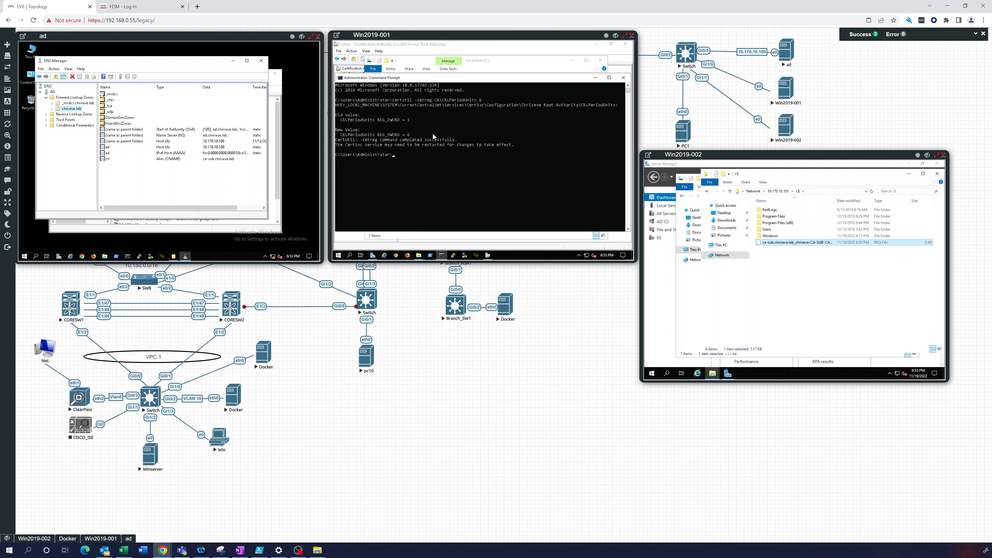
pyautogui.press('Up')
pyautogui.press('BackSpace')
pyautogui.press('BackSpace')
pyautogui.press('BackSpace')
pyautogui.write('"Mot')
pyautogui.write('"')
pyautogui.click(492, 157)
pyautogui.press('Return')
pyautogui.press('Return')
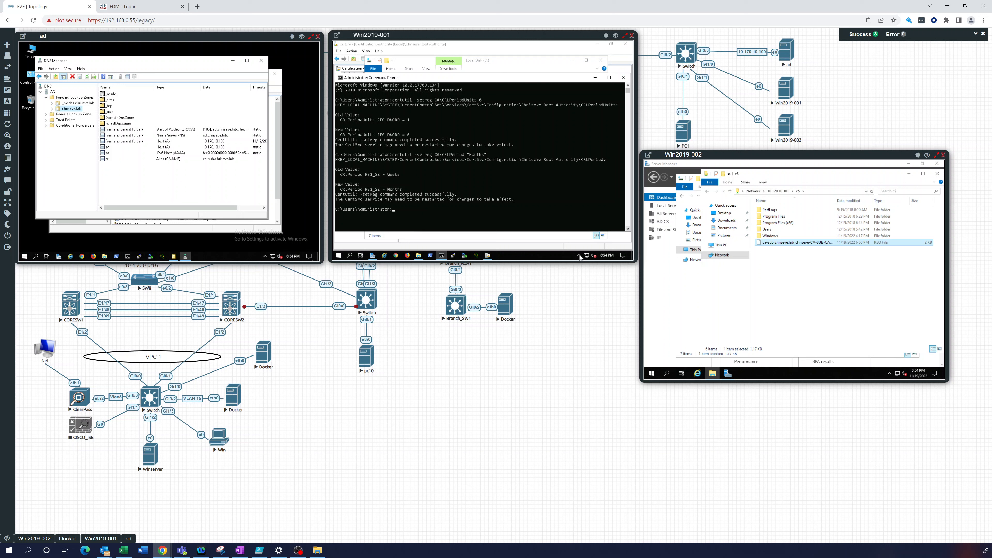
# Run certutil -setreg for CA\ValidityPeriodUnits 10 and CA\ValidityPeriod "Years"
pyautogui.click(444, 215)
pyautogui.write('certutil -setreg CA\\ValidityPeriodUnits 10')
pyautogui.press('Return')
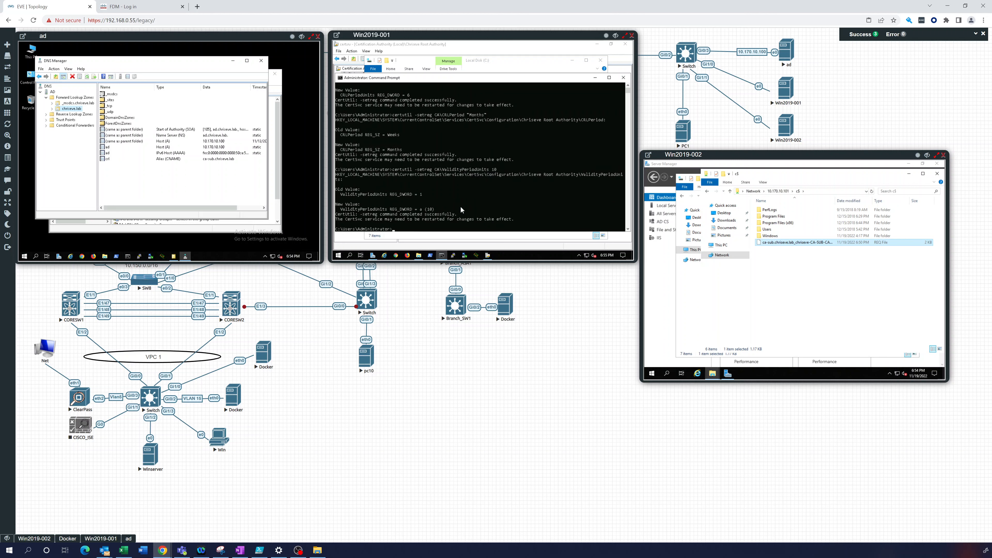
pyautogui.press('Up')
pyautogui.press('BackSpace')
pyautogui.write('"Years')
pyautogui.press('Return')
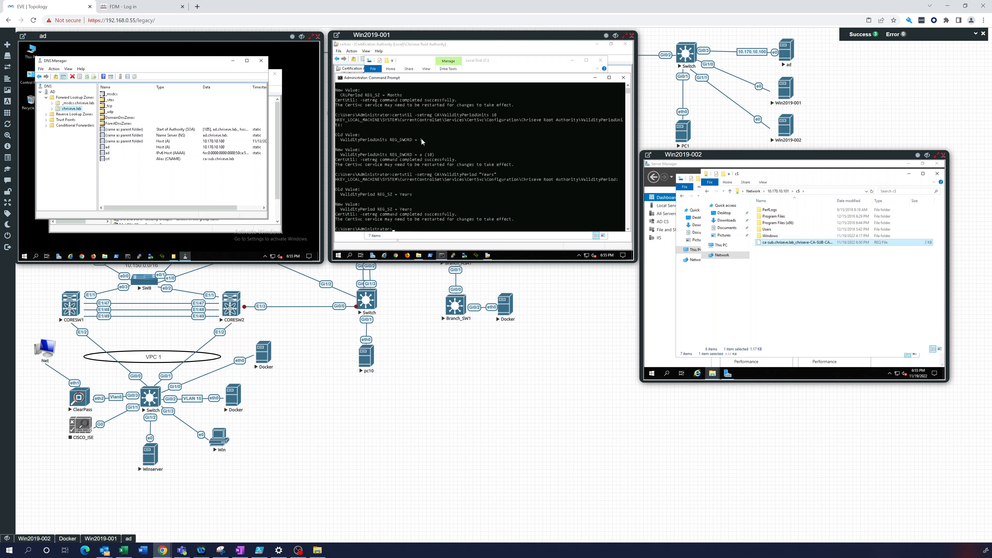
pyautogui.scroll(4, 423, 171)
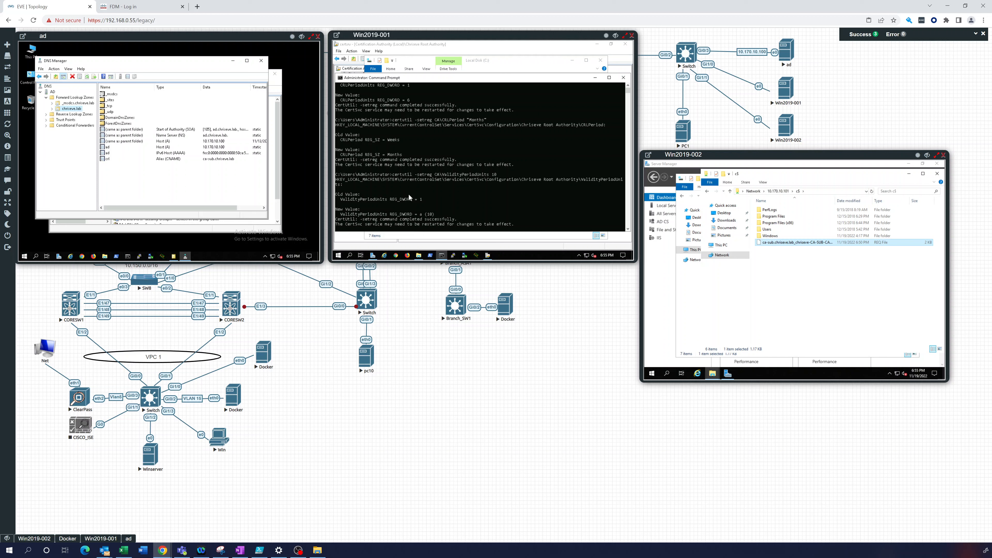
pyautogui.scroll(-5, 409, 194)
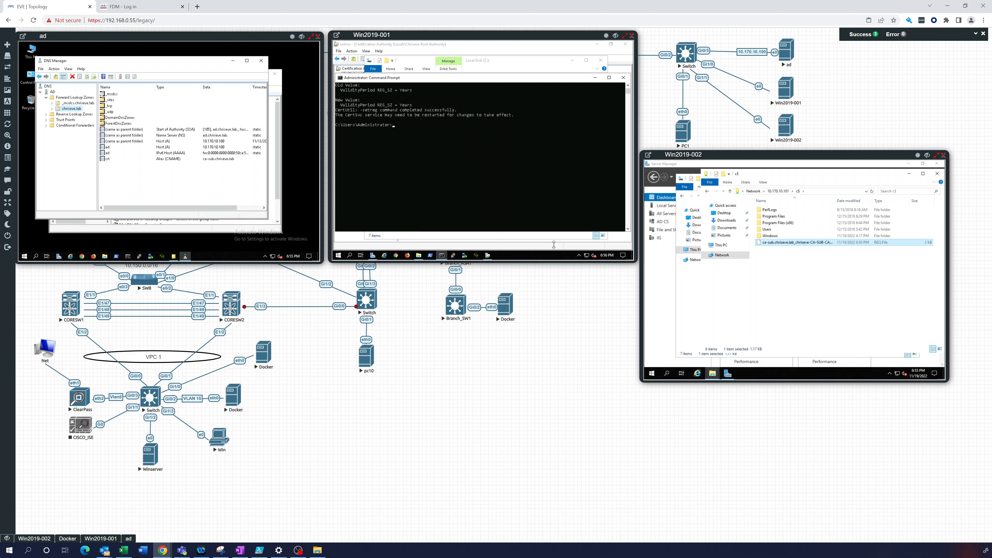
# Back in the elevated Command Prompt, stop the certificate service with net stop certsvc
pyautogui.click(487, 256)
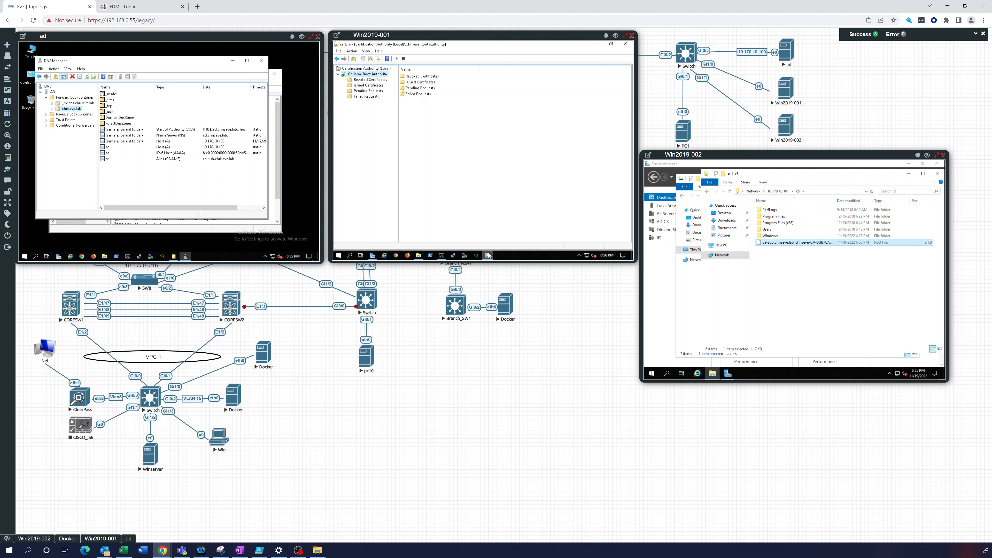
pyautogui.moveTo(442, 255)
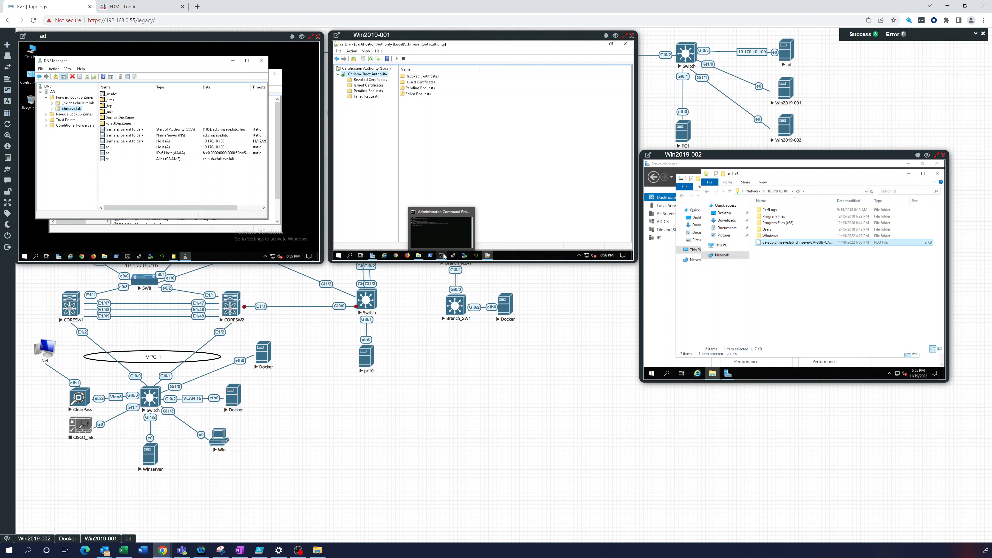
pyautogui.moveTo(487, 255)
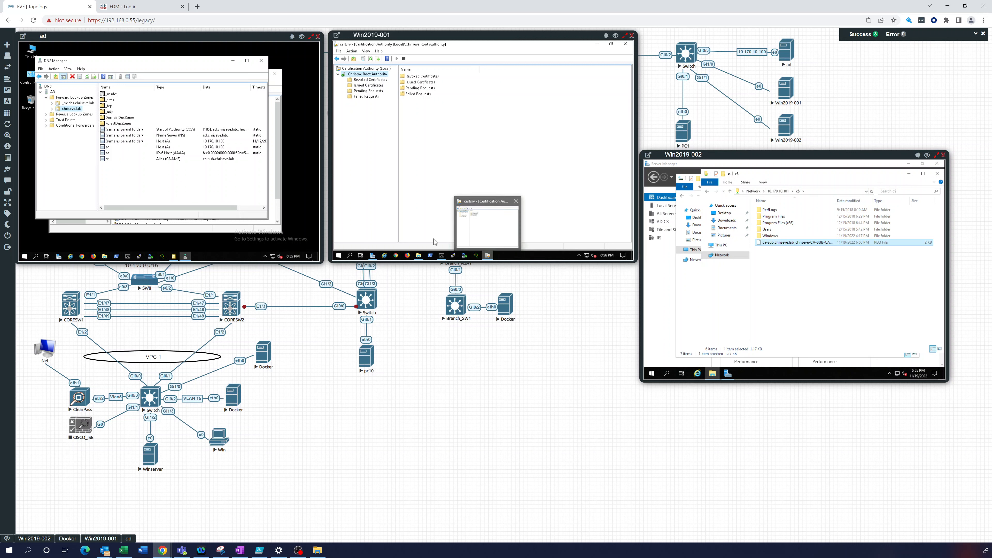
pyautogui.click(443, 256)
pyautogui.click(426, 170)
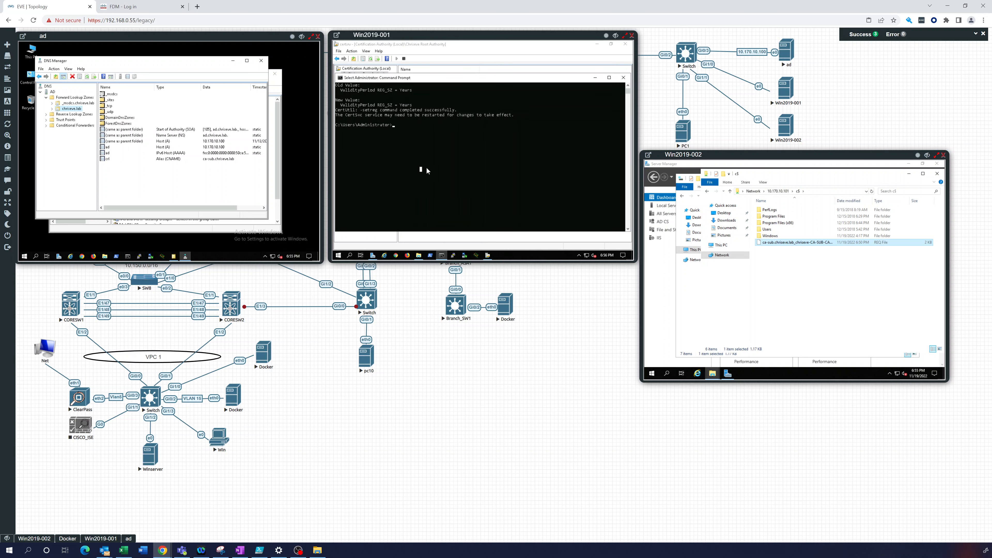
pyautogui.write('n')
pyautogui.write('et stop certsvc')
pyautogui.press('Return')
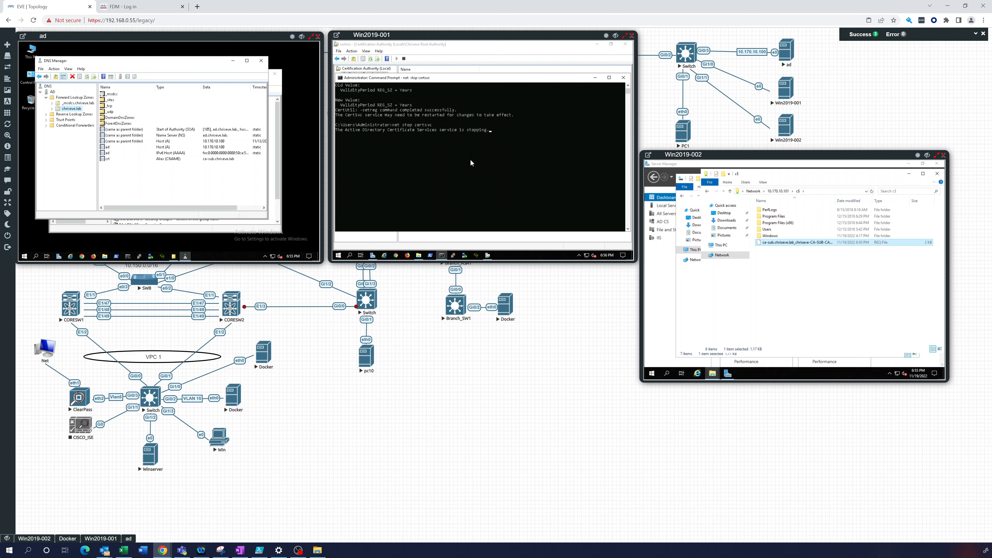
# Start the service again with net start certsvc and return to the CA console
pyautogui.press('Up')
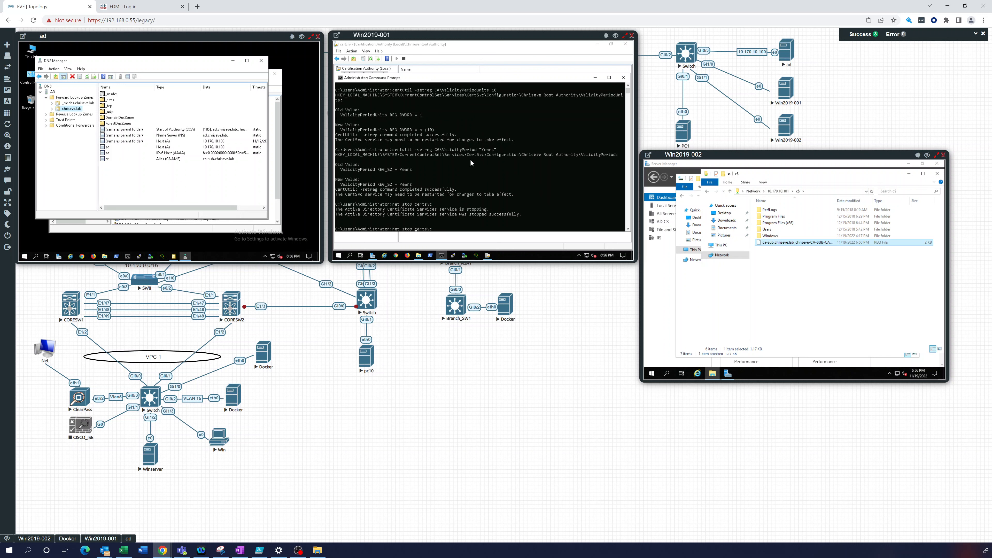
pyautogui.press('Left')
pyautogui.press('BackSpace')
pyautogui.press('BackSpace')
pyautogui.write('art')
pyautogui.press('Return')
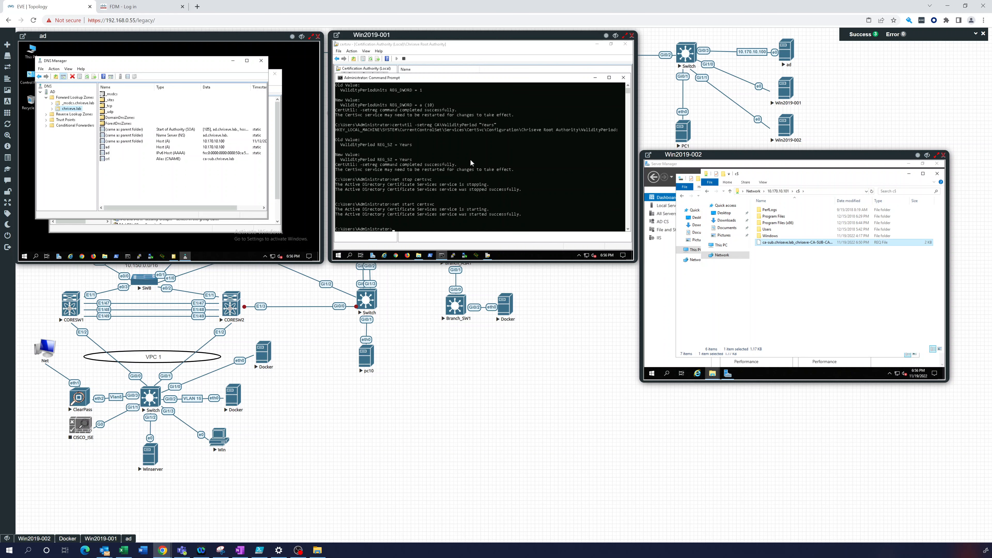
pyautogui.press('Return')
pyautogui.press('Return')
pyautogui.press('Return')
pyautogui.press('Return')
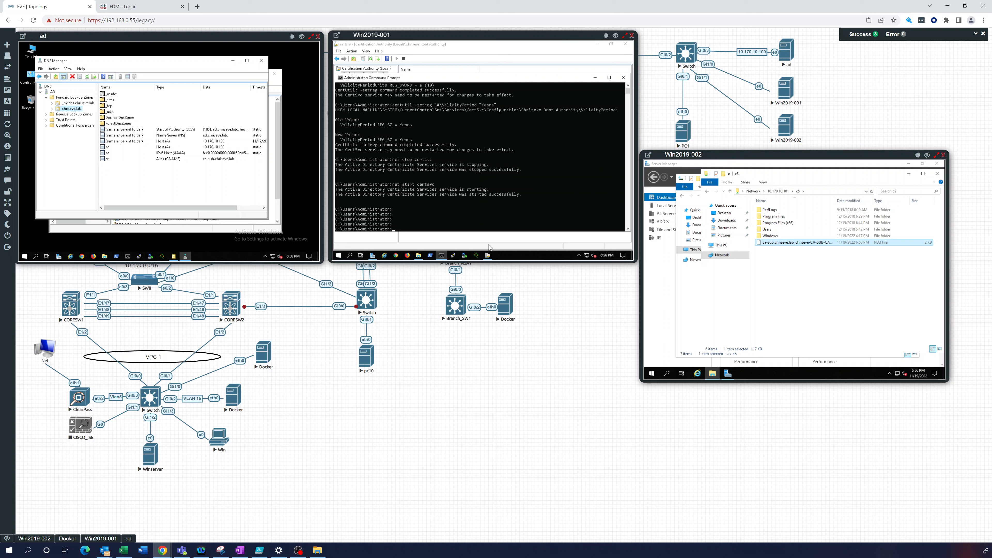
pyautogui.click(487, 257)
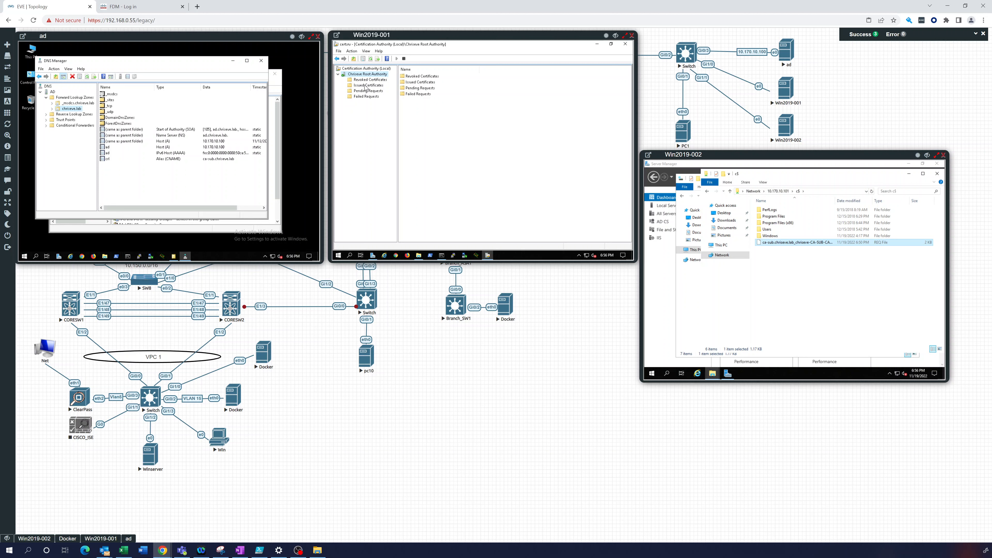
# Choose All Tasks > Submit new request on Chriseve Root Authority
pyautogui.rightClick(366, 77)
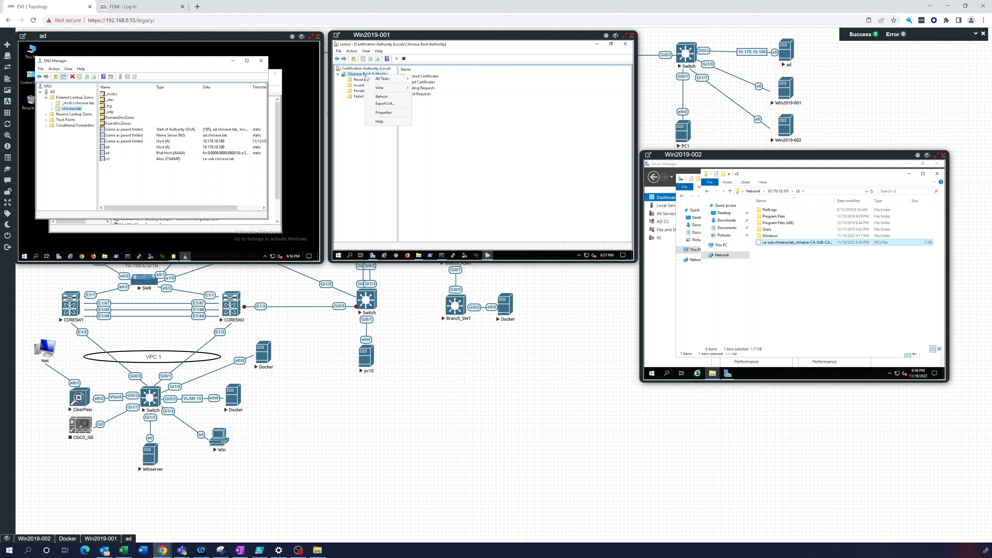
pyautogui.moveTo(385, 79)
pyautogui.click(437, 95)
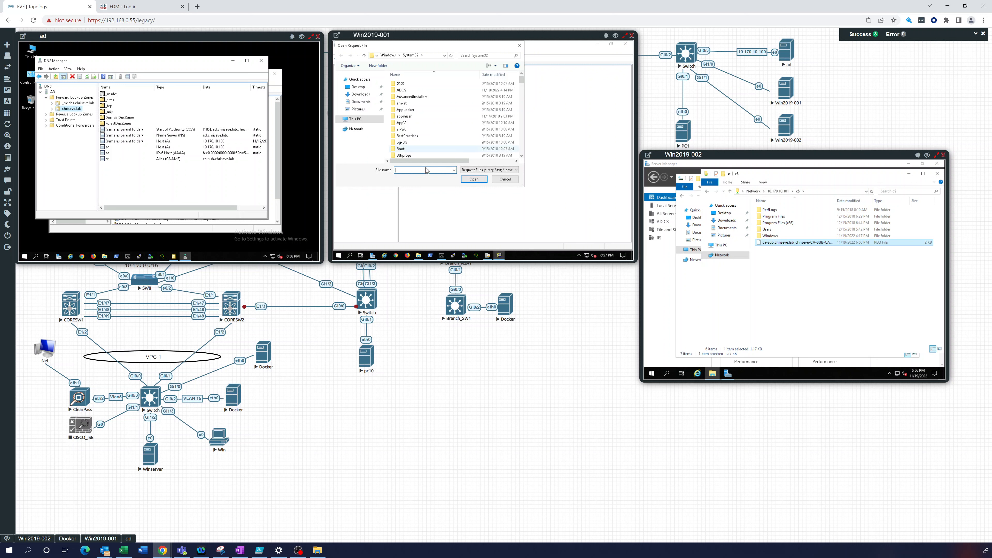
# Browse This PC > Local Disk (C:) and submit the ca-sub .req file
pyautogui.click(355, 120)
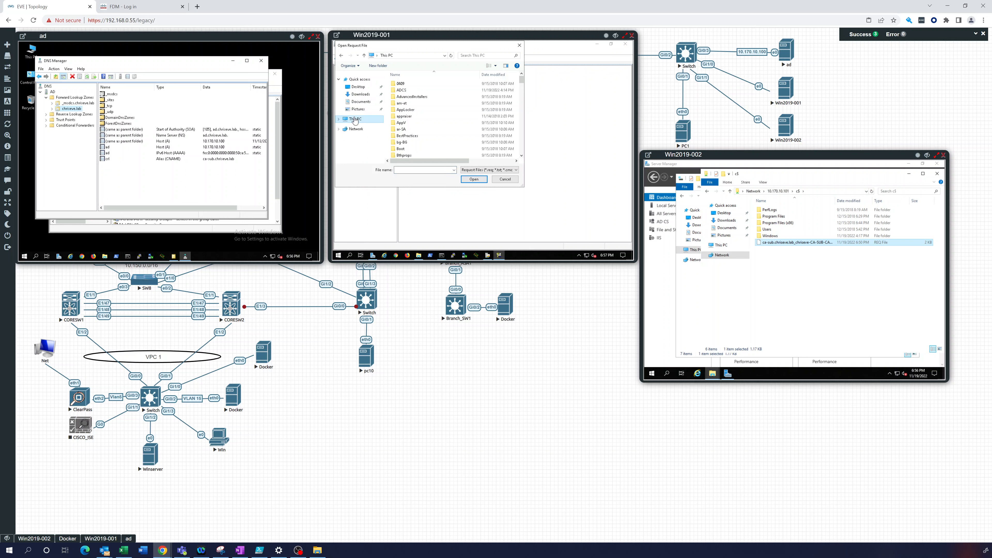
pyautogui.doubleClick(432, 152)
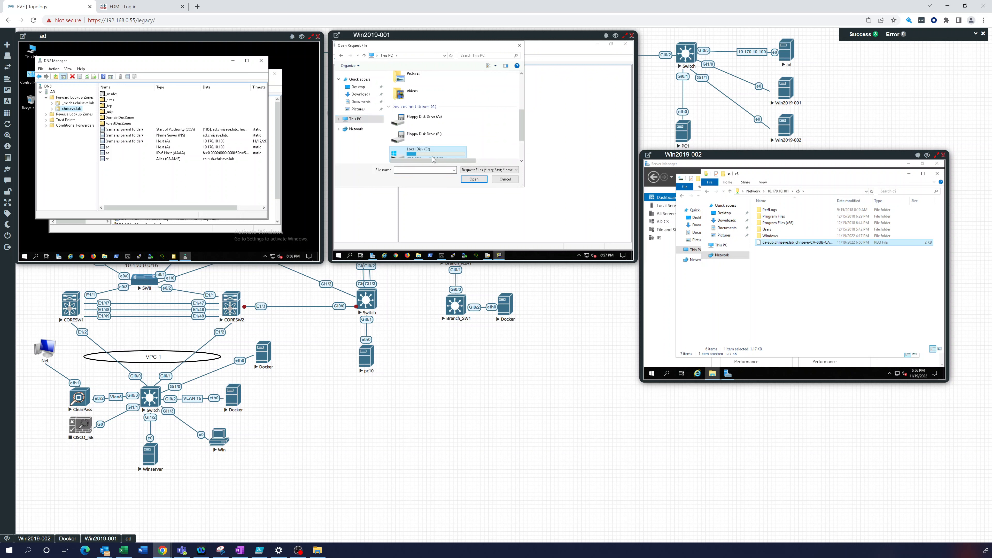
pyautogui.doubleClick(418, 124)
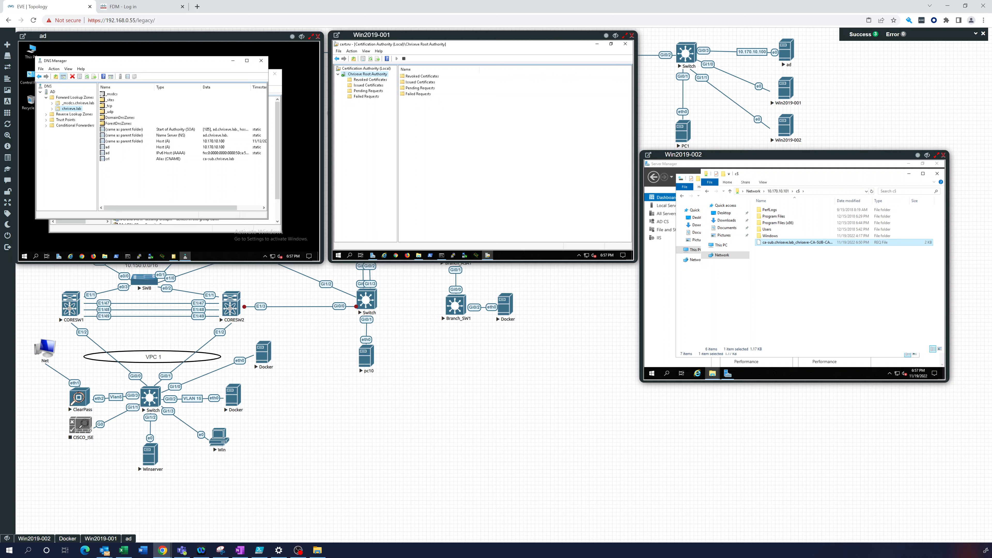
# Open Pending Requests, select request 2 and bring up its actions menu
pyautogui.click(364, 92)
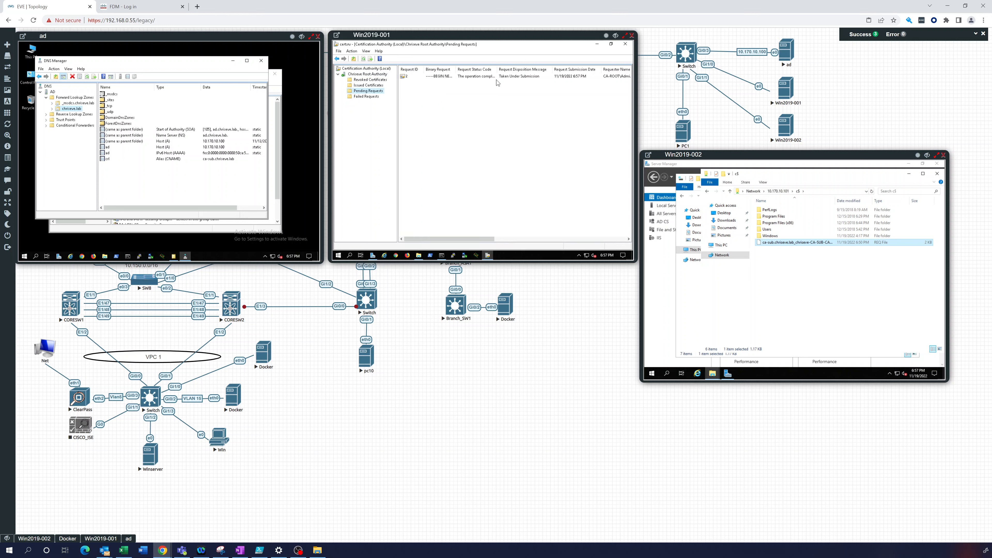
pyautogui.click(450, 76)
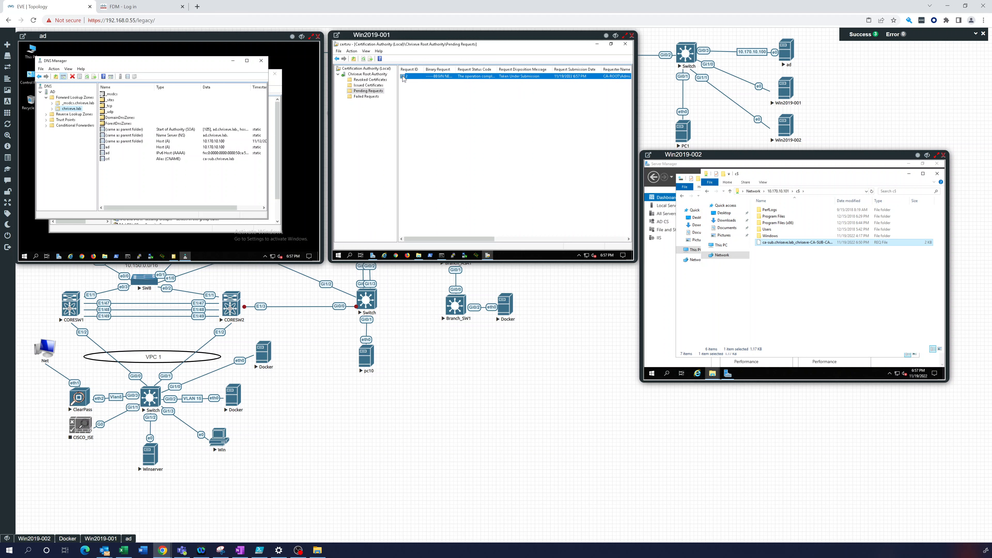
pyautogui.rightClick(404, 78)
# Review request 2's Extensions tab under View Attributes/Extensions, then close it
pyautogui.moveTo(423, 80)
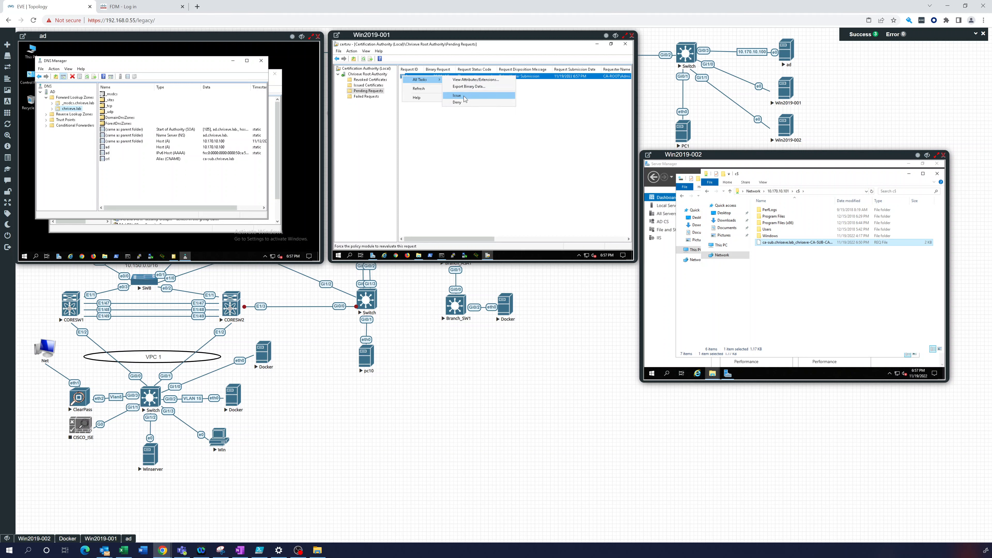
pyautogui.click(472, 80)
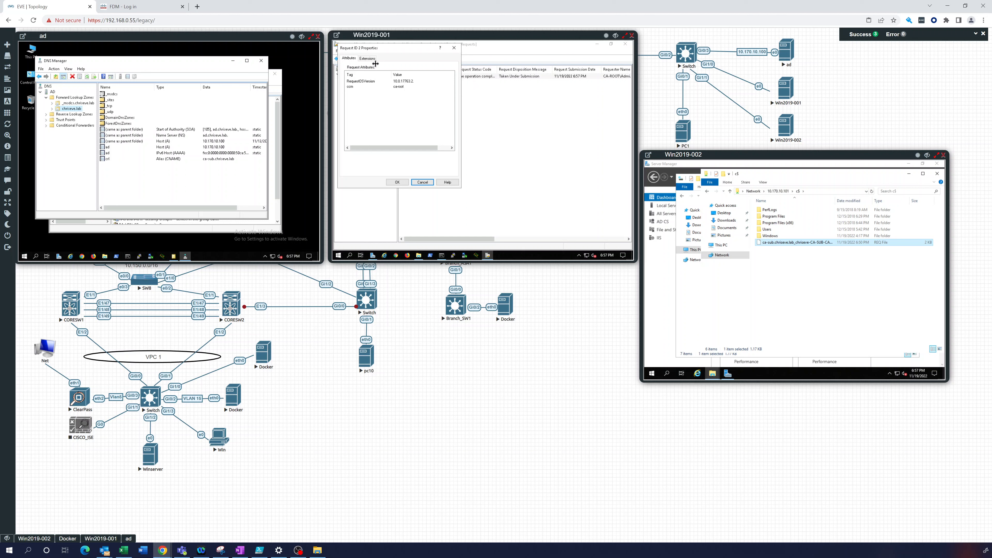
pyautogui.click(368, 59)
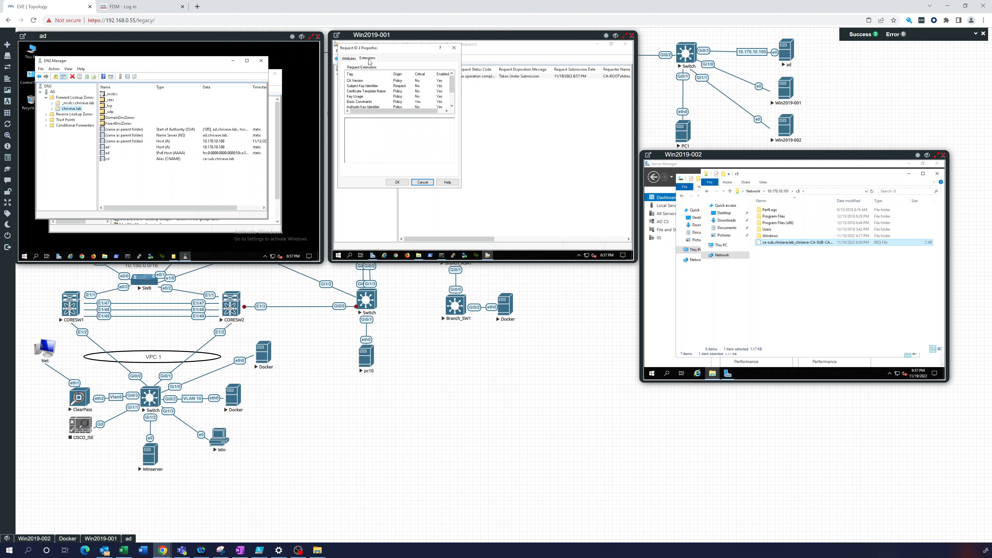
pyautogui.scroll(-1, 383, 89)
pyautogui.click(454, 48)
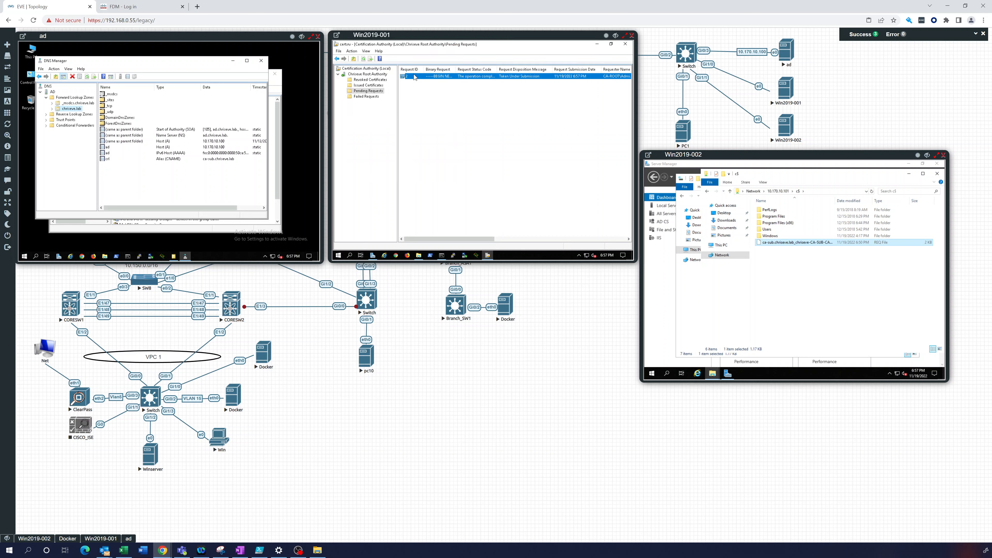
# Issue request 2 via All Tasks > Issue
pyautogui.rightClick(415, 77)
pyautogui.moveTo(433, 80)
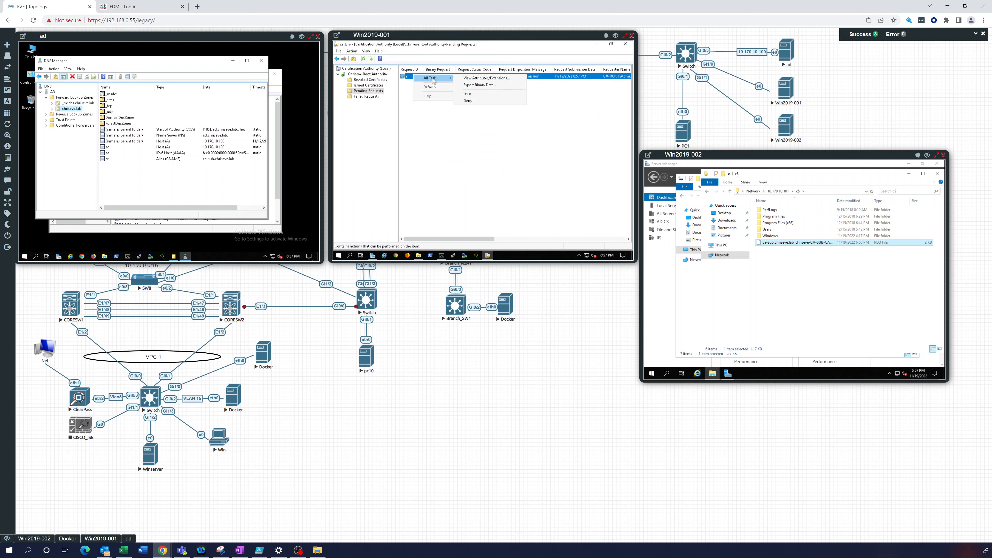
pyautogui.click(478, 95)
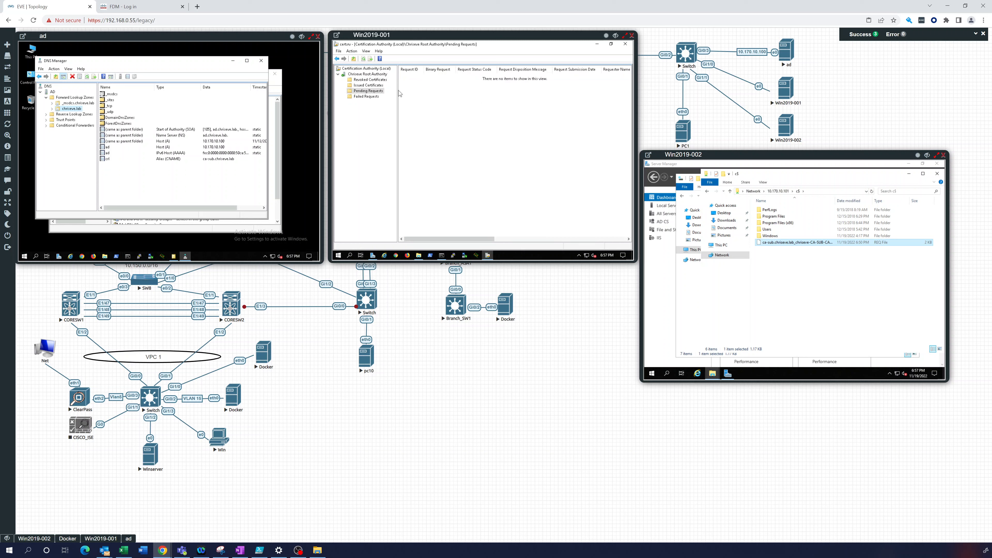
# In Issued Certificates, open Chriseve Issuing CA's certificate and check its Certification Path and Details tabs
pyautogui.click(368, 85)
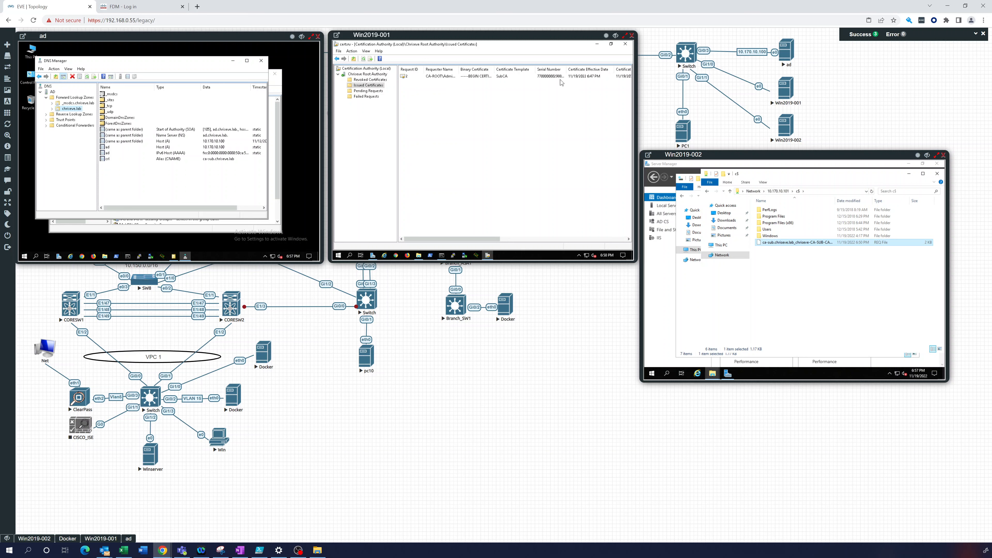
pyautogui.doubleClick(405, 78)
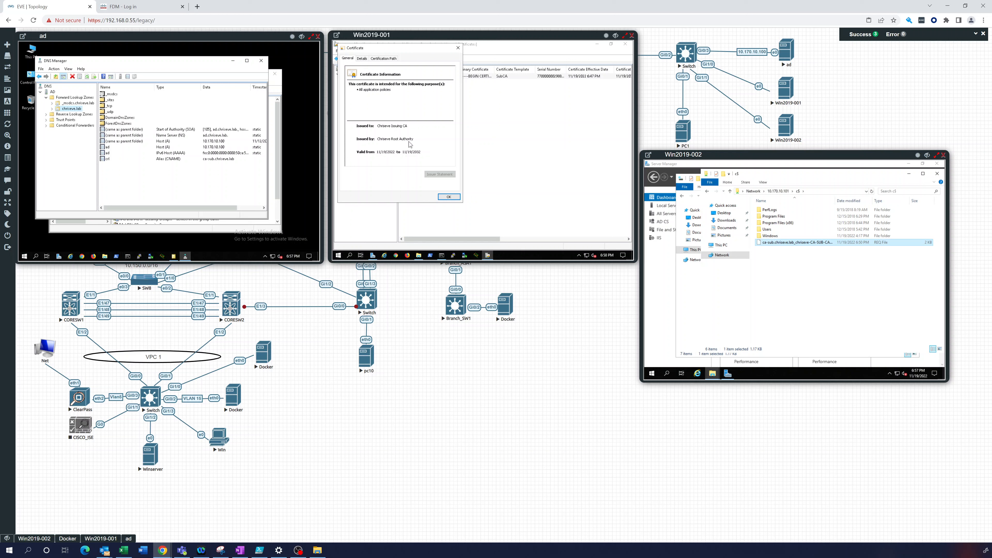
pyautogui.click(363, 59)
pyautogui.click(376, 59)
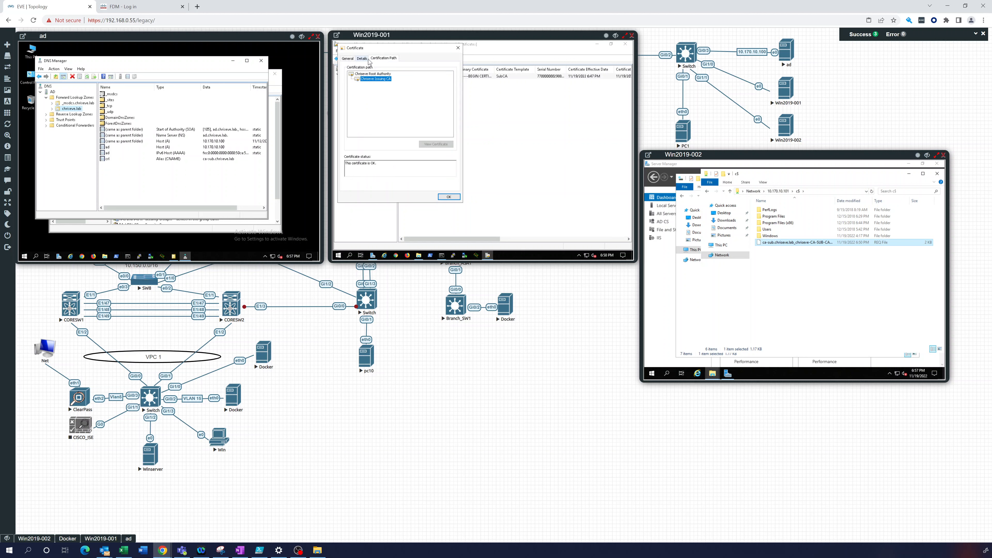
pyautogui.click(348, 59)
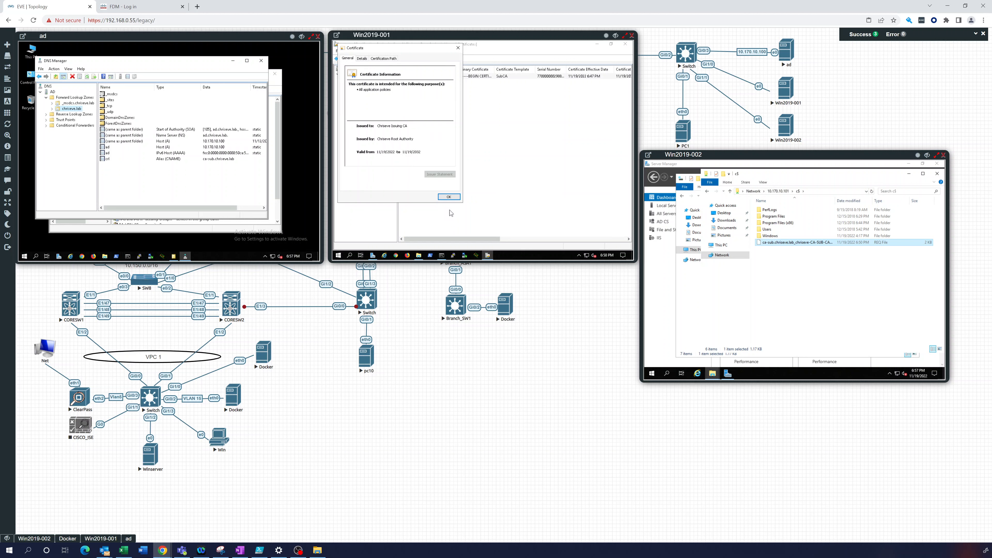
pyautogui.click(449, 198)
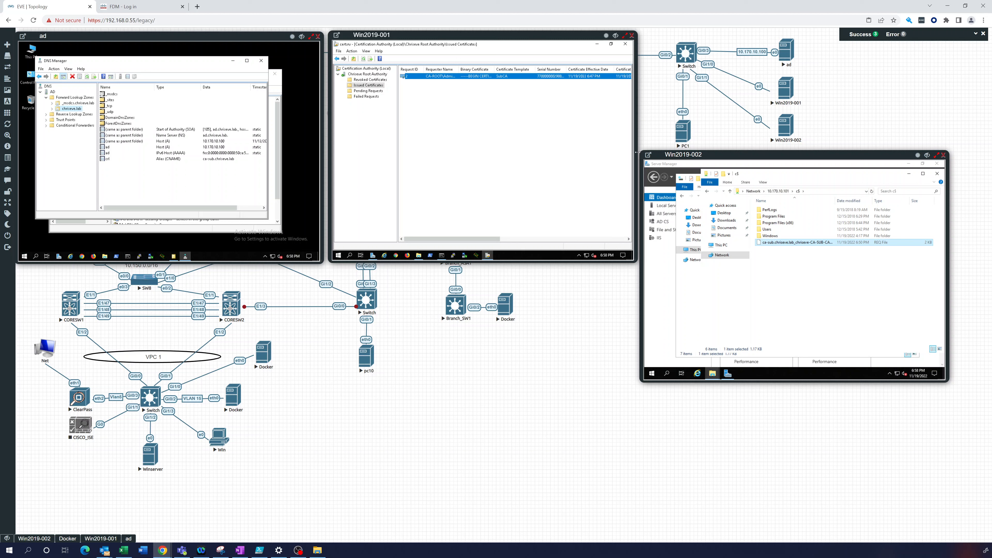
pyautogui.doubleClick(423, 77)
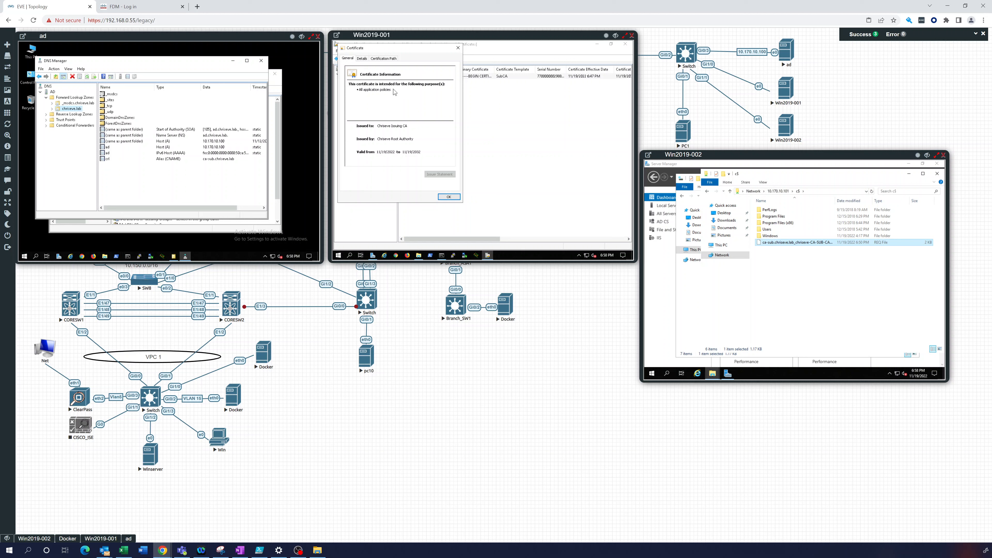
pyautogui.click(383, 58)
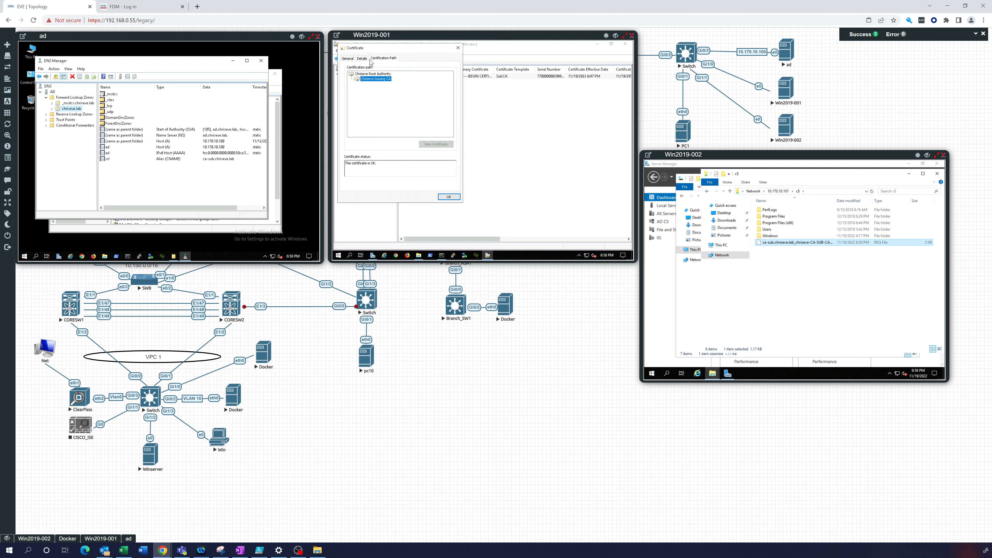
pyautogui.click(362, 58)
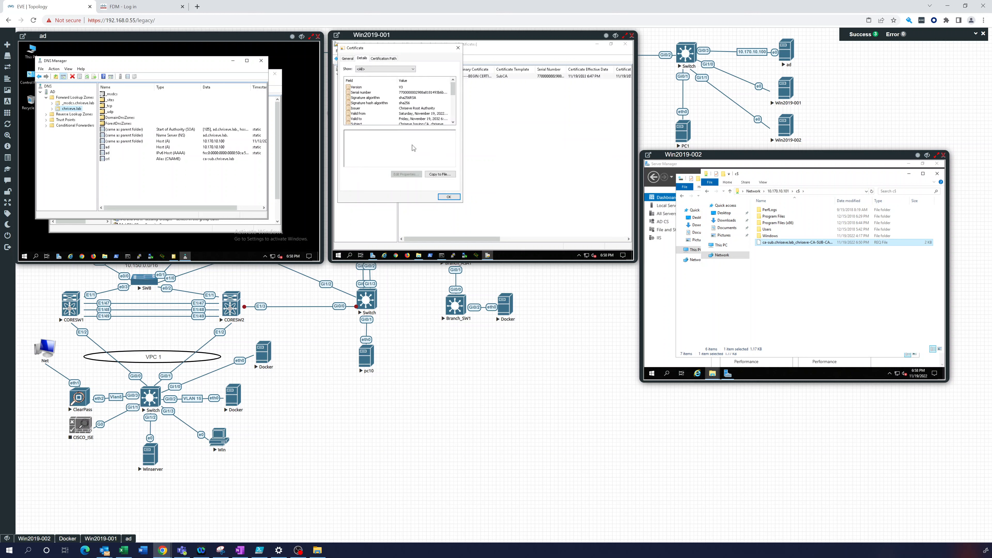
# Export the certificate as PKCS #7 (.P7B) with all path certificates to C:\subordinate.p7b
pyautogui.click(440, 174)
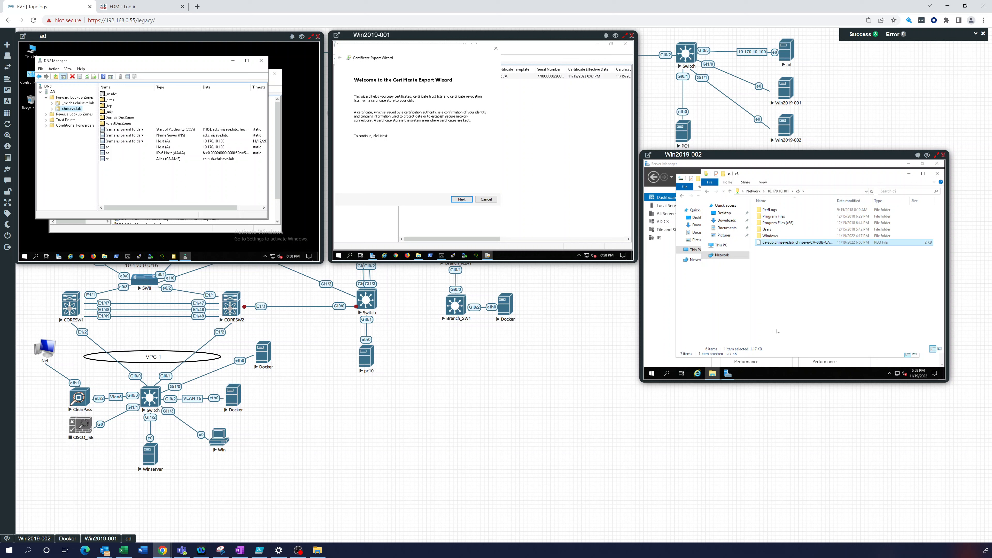
pyautogui.click(461, 200)
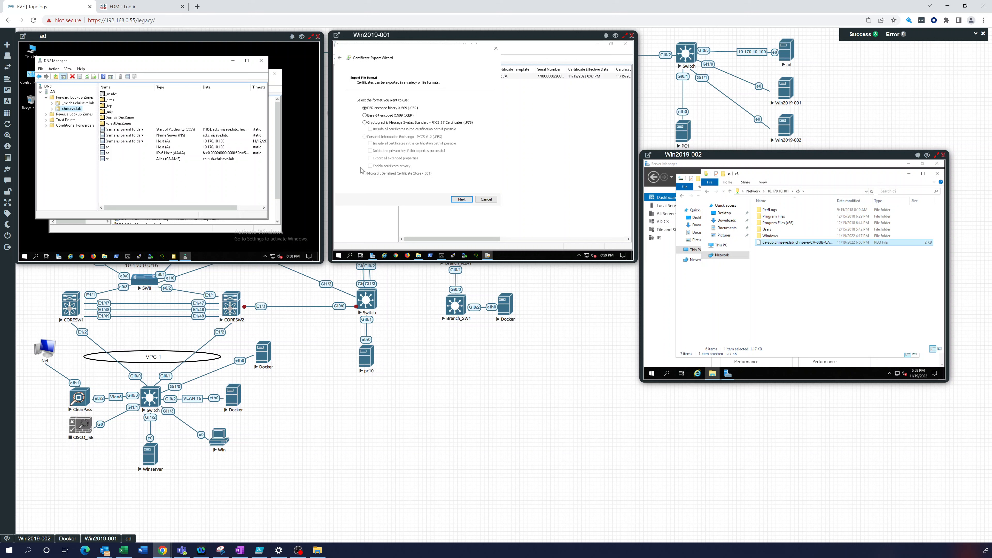
pyautogui.click(366, 123)
pyautogui.click(461, 200)
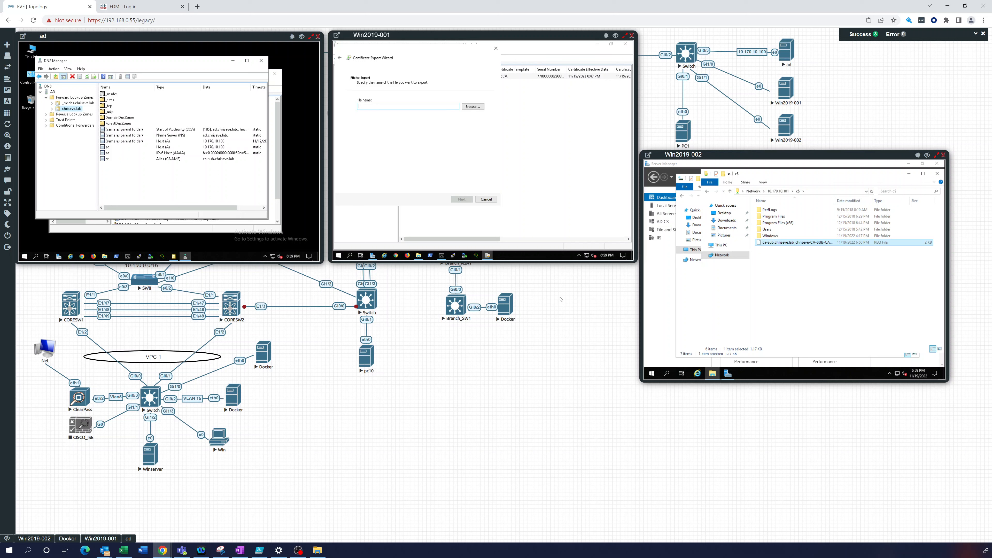
pyautogui.write('c:\\subordinate')
pyautogui.click(458, 200)
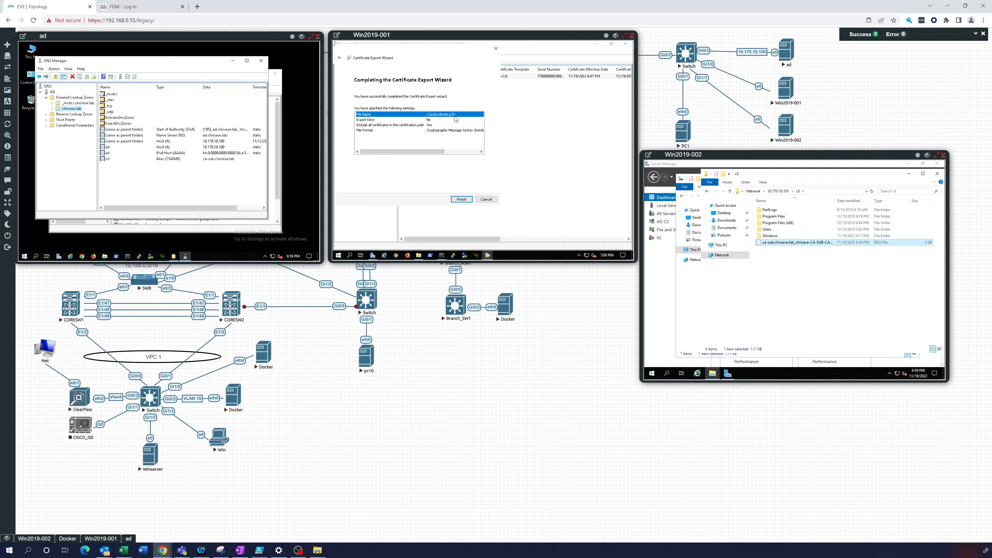
pyautogui.click(466, 199)
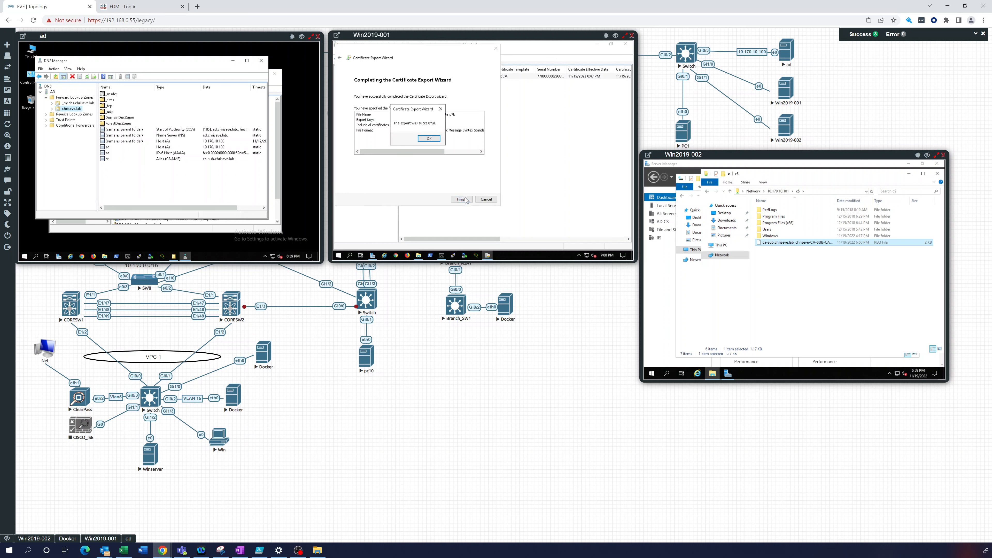
pyautogui.click(429, 139)
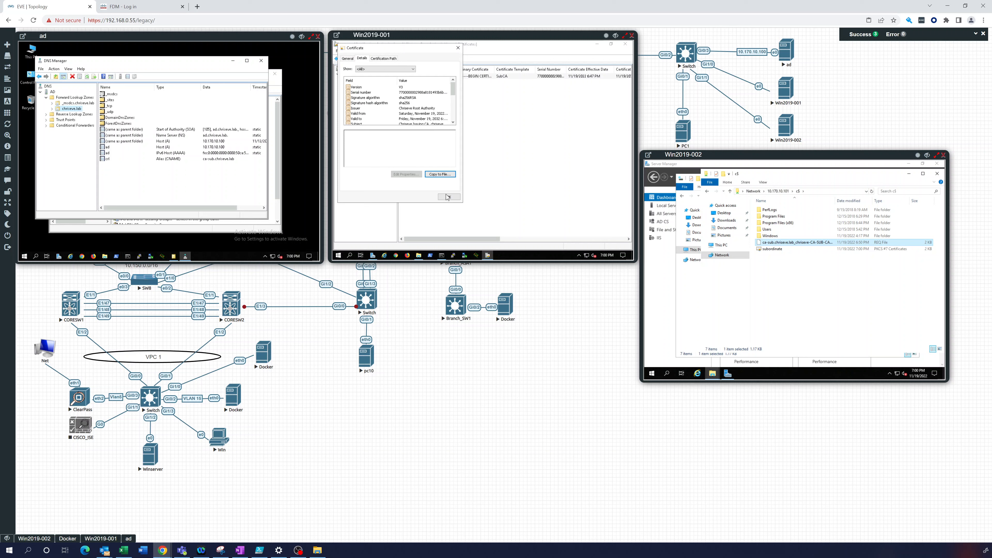
pyautogui.click(447, 196)
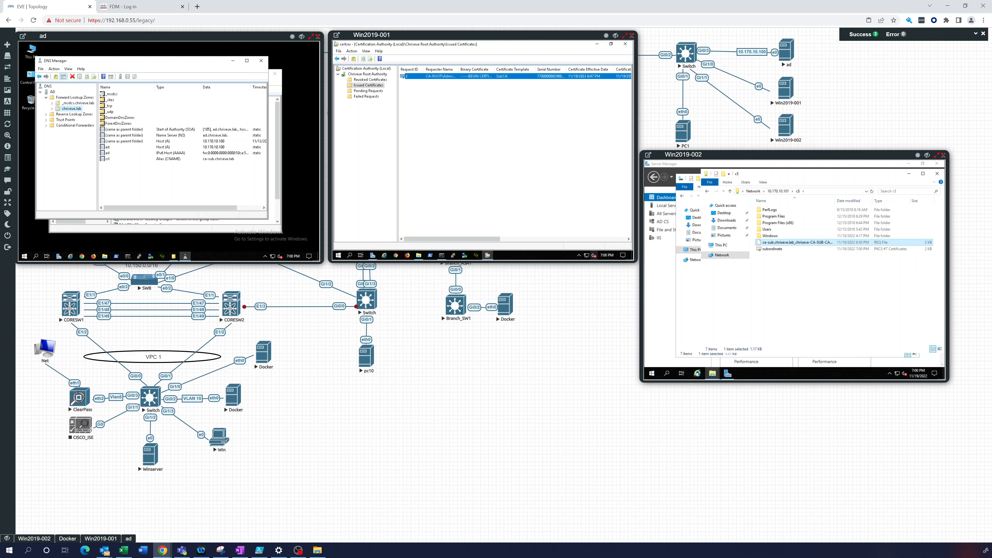
# Open a new File Explorer window on Win2019-001 and go to Local Disk (C:)
pyautogui.click(419, 256)
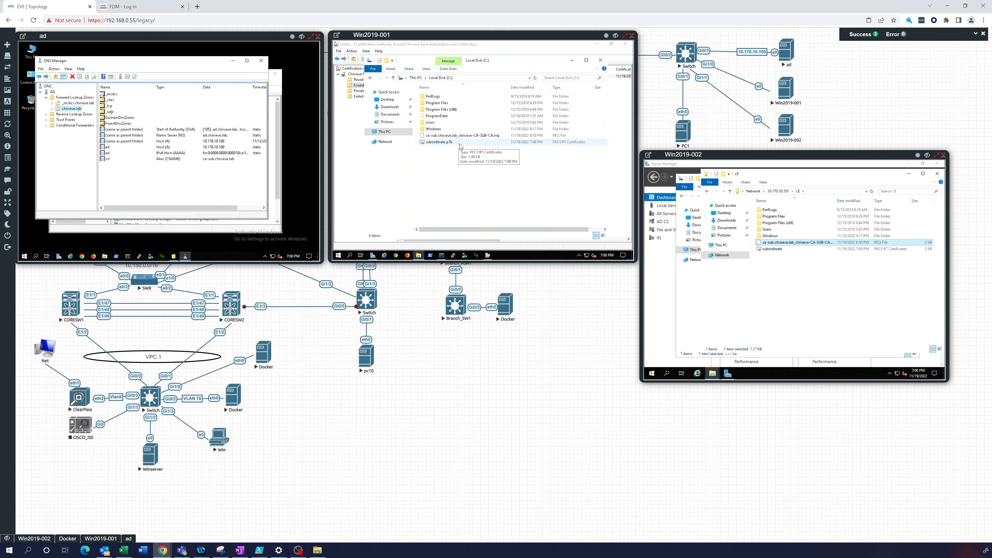
pyautogui.rightClick(419, 256)
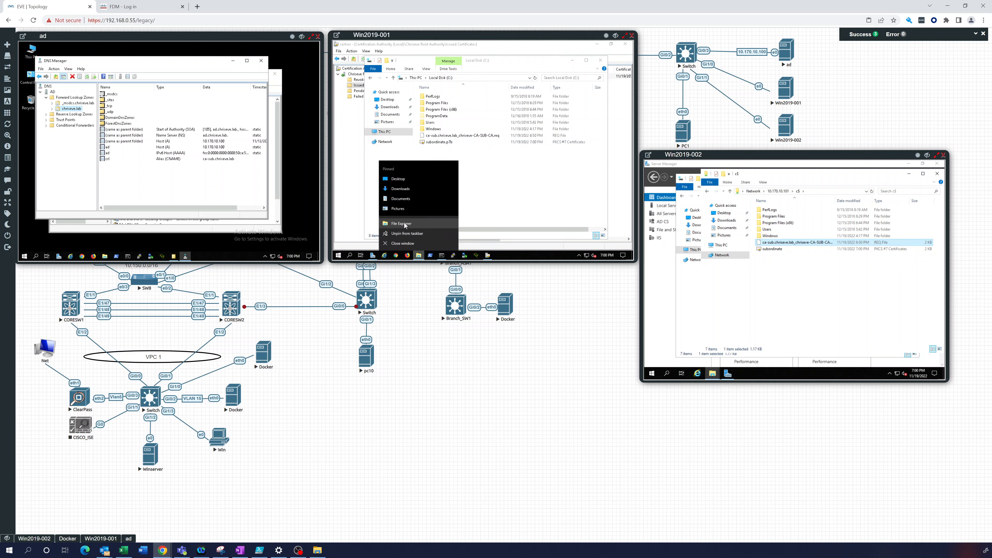
pyautogui.click(404, 223)
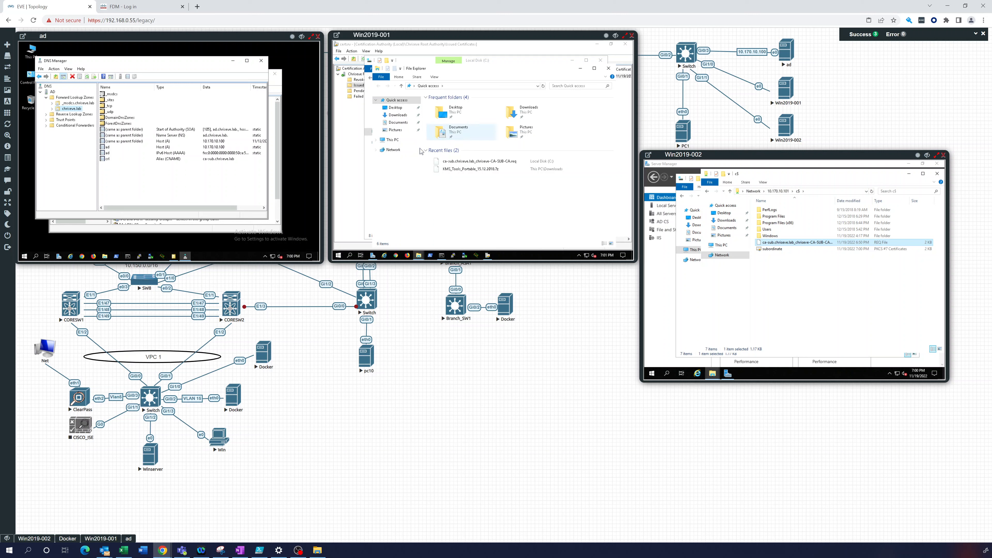
pyautogui.click(388, 140)
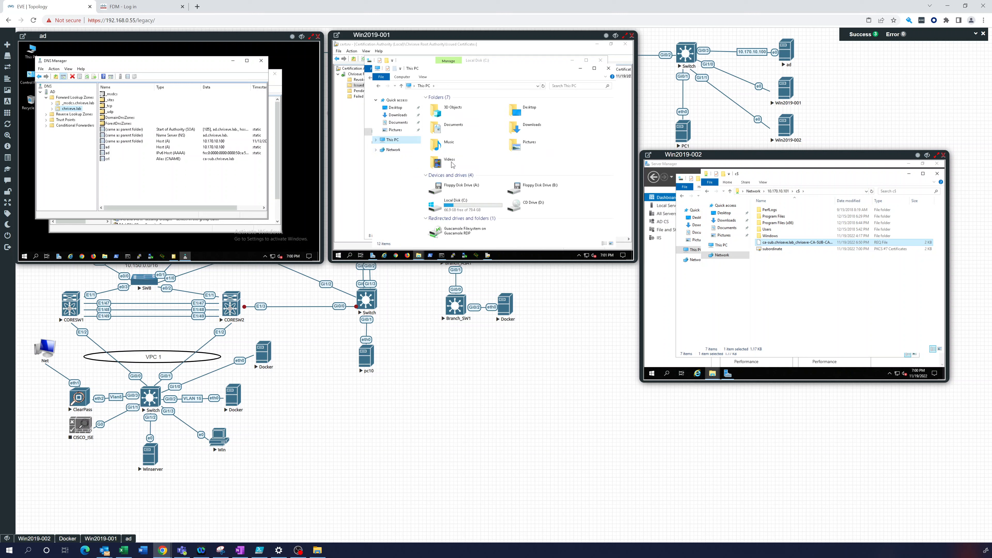
pyautogui.doubleClick(459, 201)
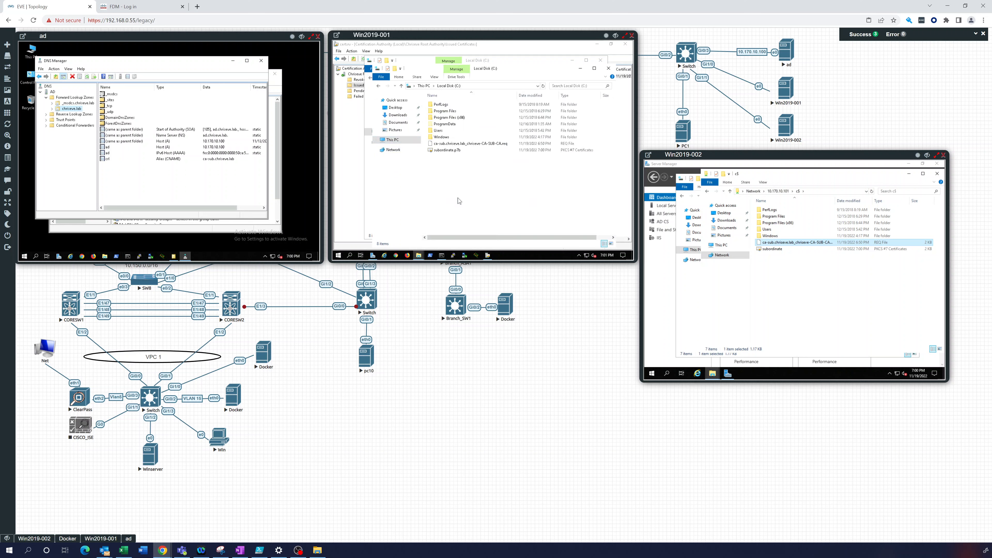
# Navigate through Windows\System32\CertSrv into the CertEnroll folder
pyautogui.doubleClick(439, 137)
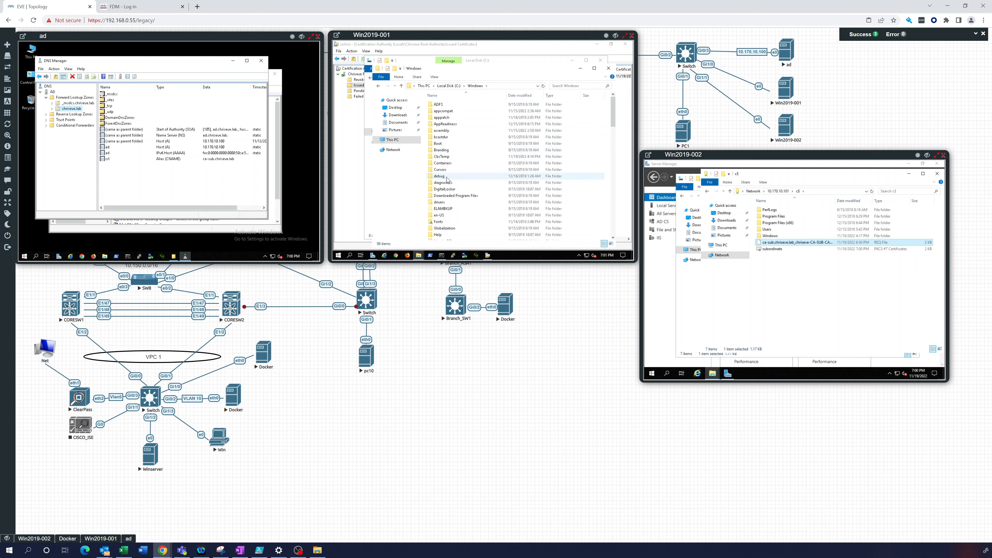
pyautogui.press('s')
pyautogui.scroll(-4, 446, 184)
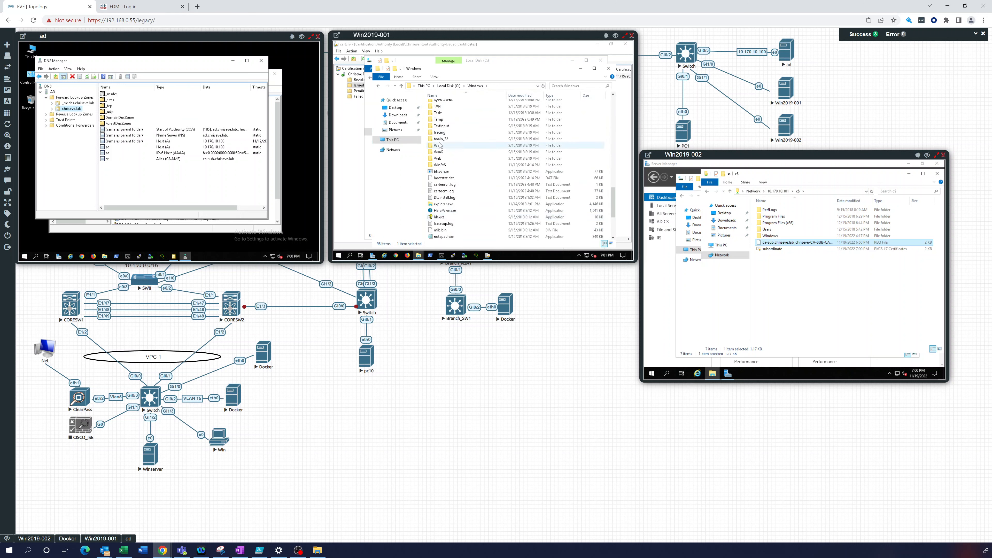
pyautogui.doubleClick(444, 116)
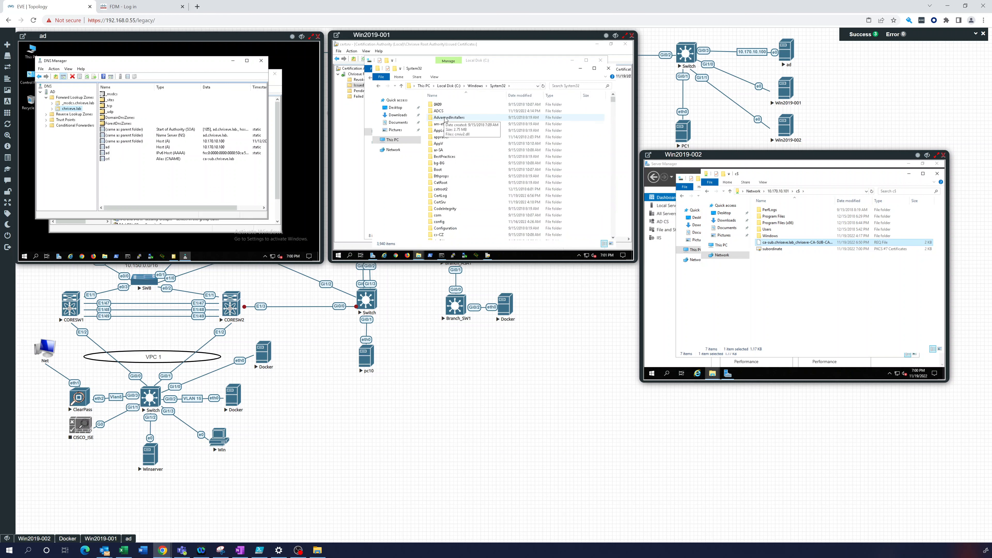
pyautogui.press('c')
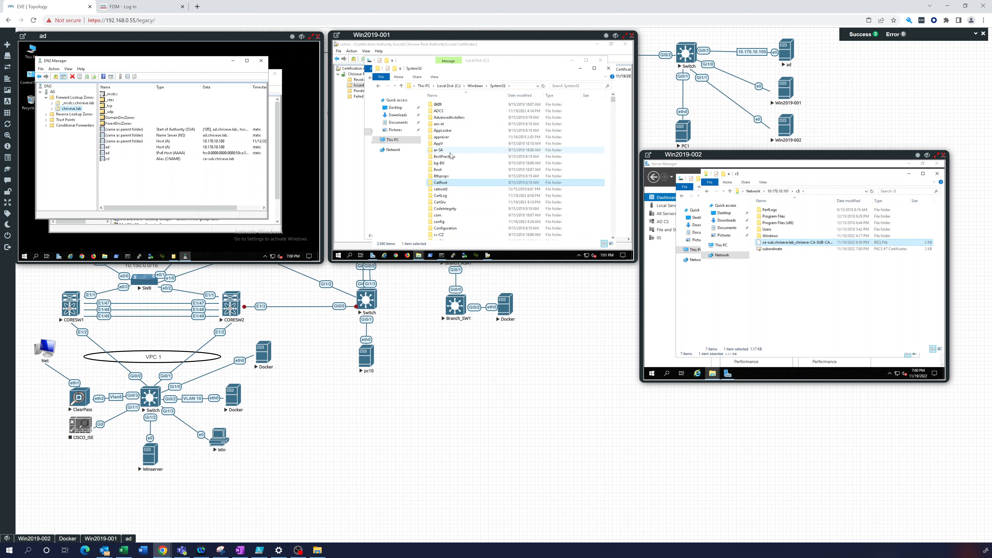
pyautogui.click(446, 202)
pyautogui.doubleClick(444, 202)
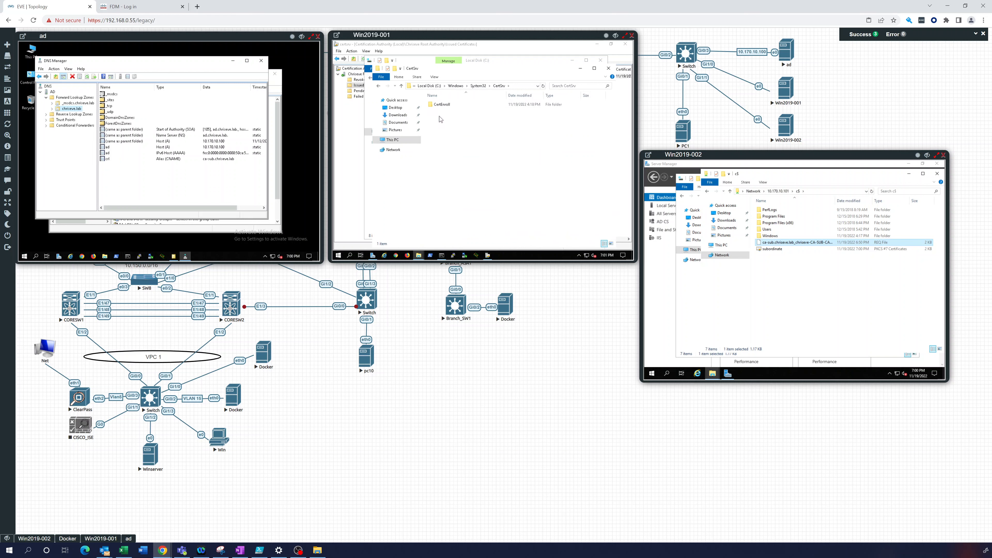
pyautogui.click(445, 105)
pyautogui.doubleClick(444, 106)
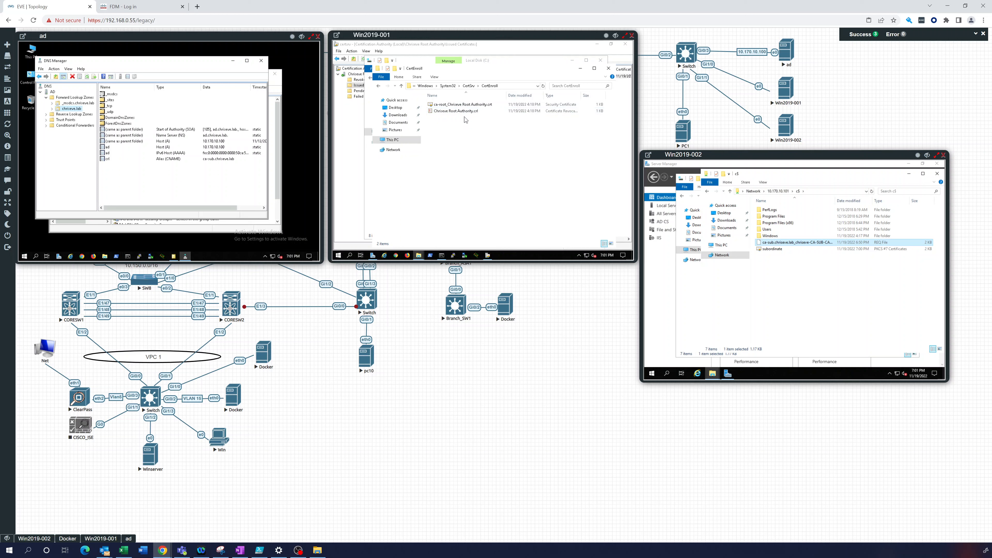
# Copy the root CA .crt and .crl files from CertEnroll into Local Disk (C:)
pyautogui.moveTo(469, 122); pyautogui.dragTo(441, 108)
pyautogui.rightClick(440, 108)
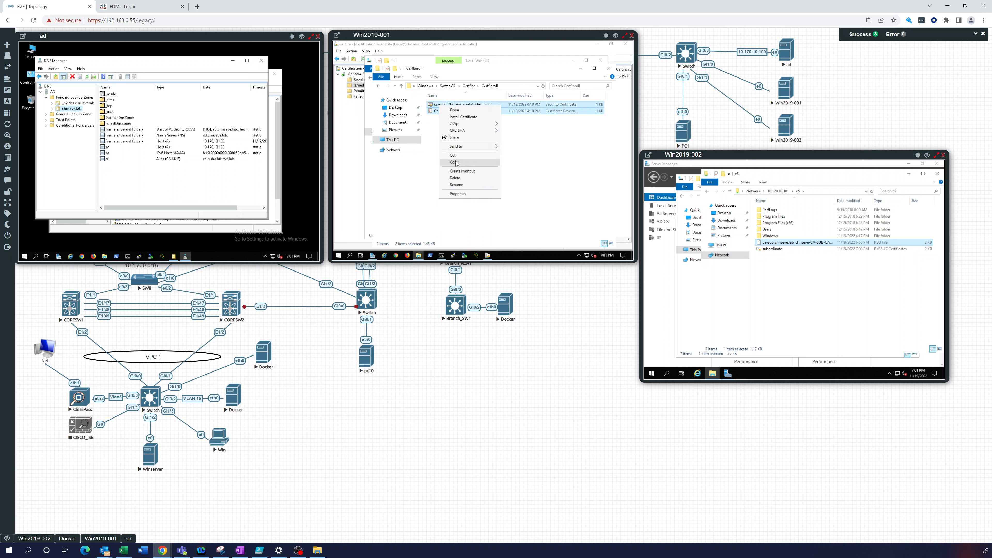
pyautogui.click(454, 180)
pyautogui.click(419, 255)
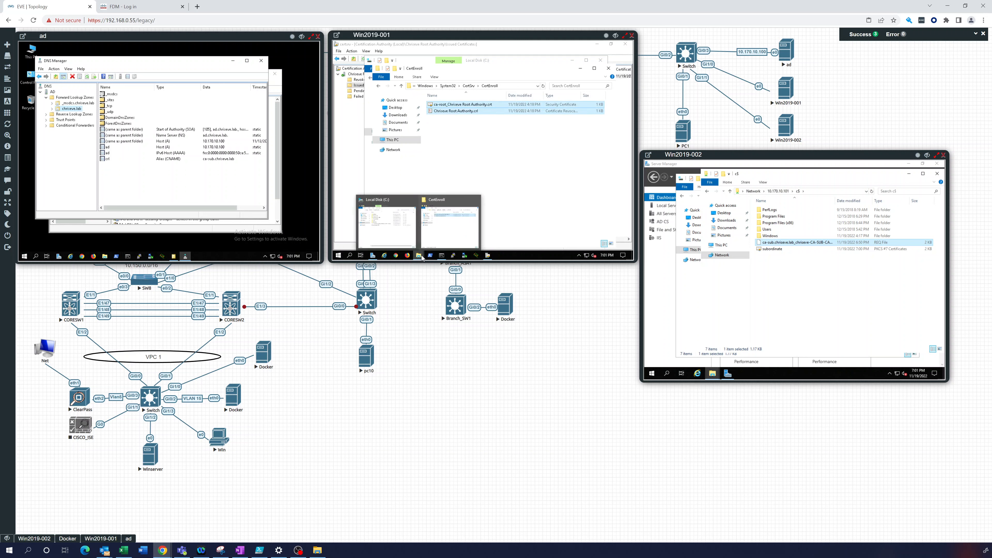
pyautogui.click(365, 157)
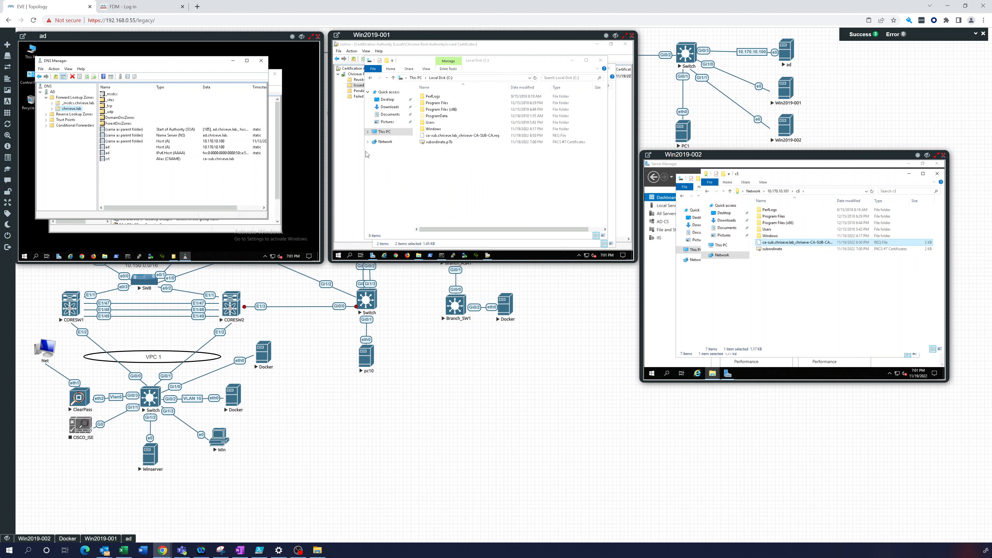
pyautogui.rightClick(437, 157)
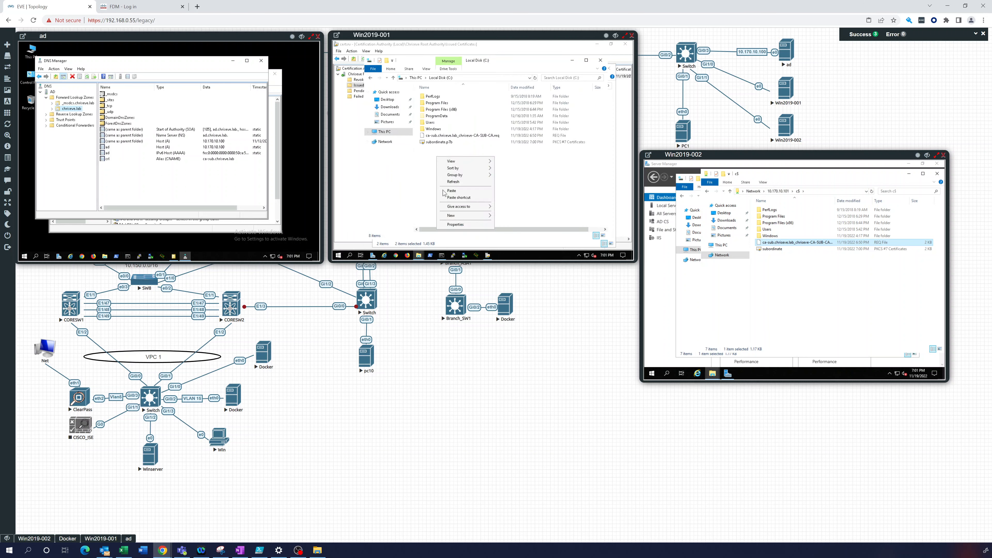
pyautogui.click(451, 191)
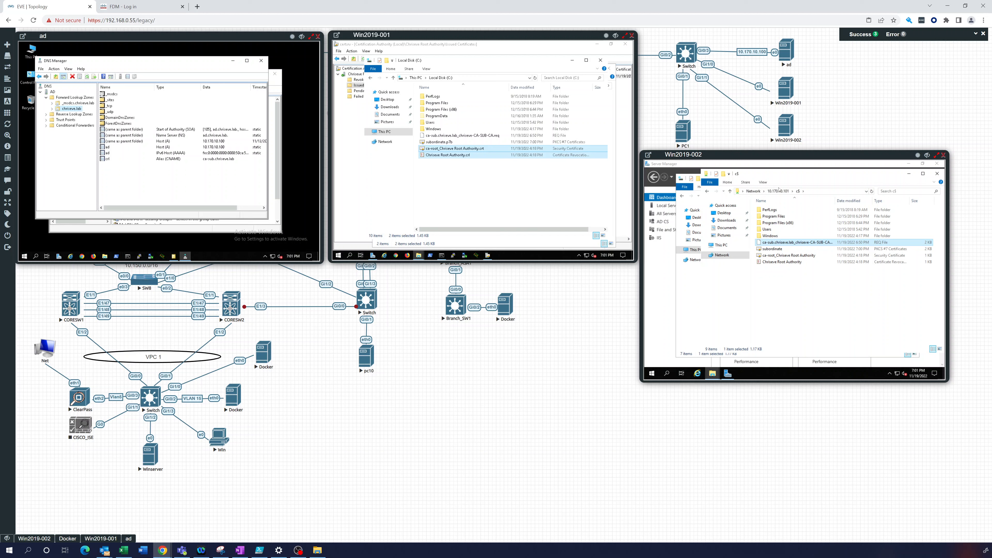
# Copy the subordinate certificate and both root CA files onto Win2019-002's c$ share, accepting the security warning
pyautogui.moveTo(759, 155)
pyautogui.mouseDown()
pyautogui.moveTo(798, 155)
pyautogui.moveTo(755, 154)
pyautogui.mouseUp()
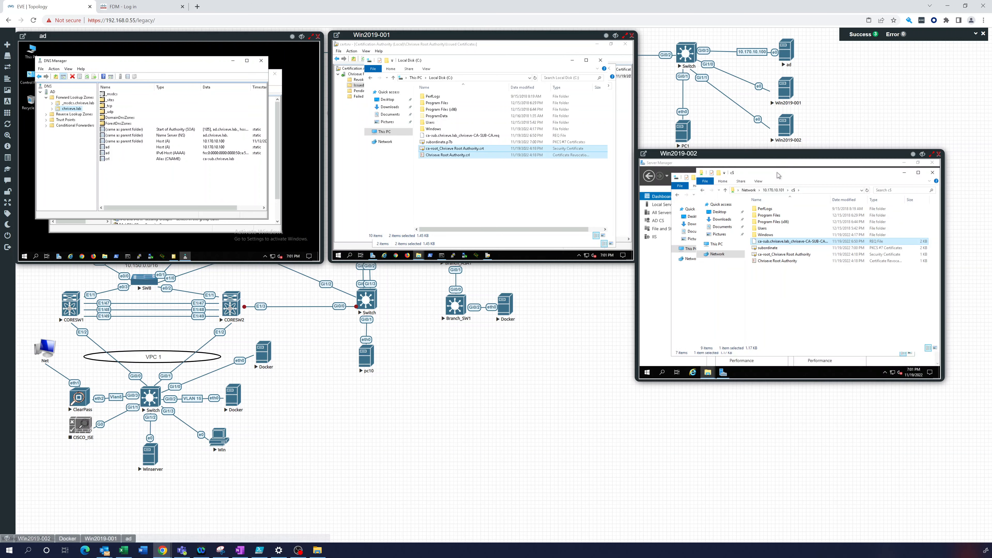
pyautogui.moveTo(802, 176); pyautogui.dragTo(888, 180)
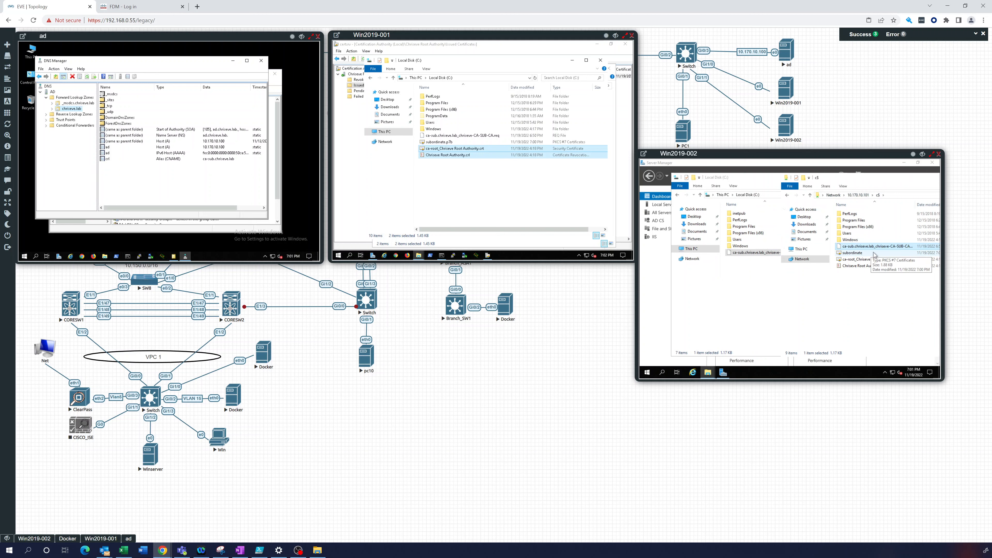
pyautogui.click(875, 254)
pyautogui.keyDown('shift'); pyautogui.click(851, 266); pyautogui.keyUp('shift')
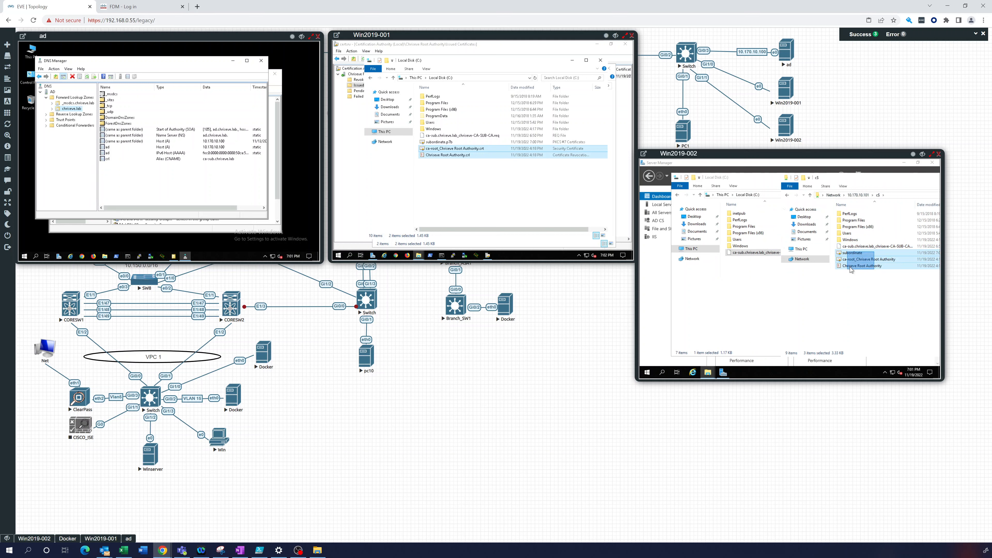
pyautogui.moveTo(851, 266); pyautogui.dragTo(746, 289)
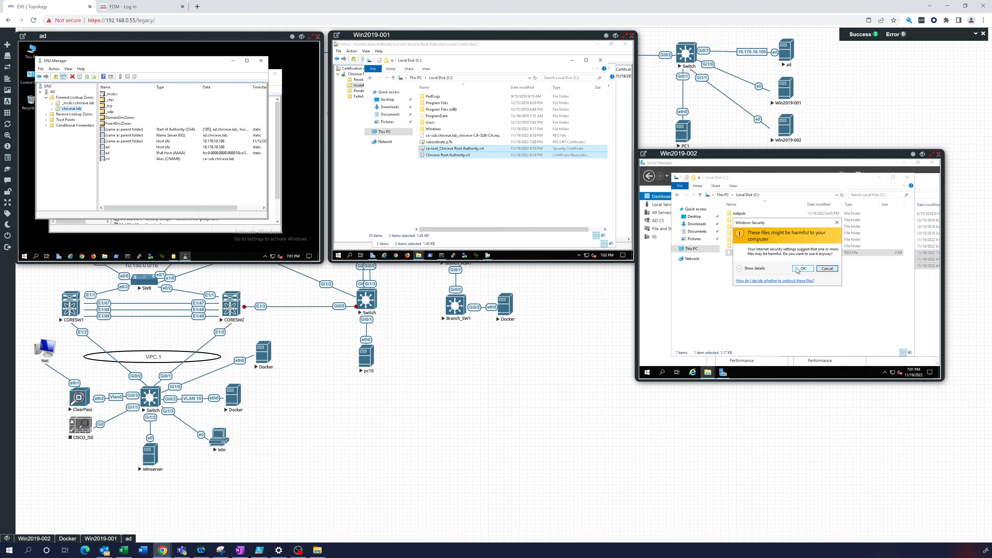
pyautogui.click(797, 268)
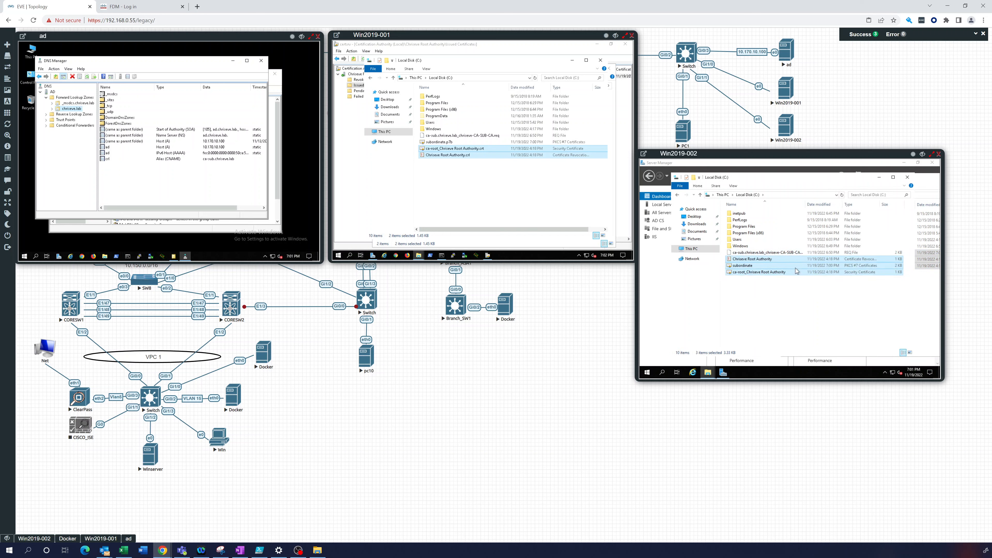
# Reposition the c$ share window and close the Local Disk (C:) window
pyautogui.click(928, 181)
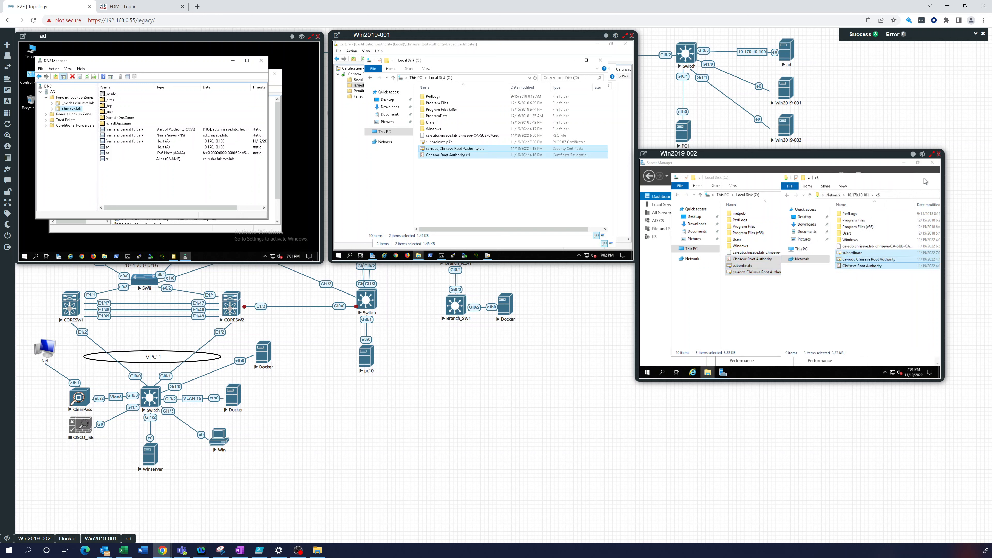
pyautogui.moveTo(879, 185); pyautogui.dragTo(818, 178)
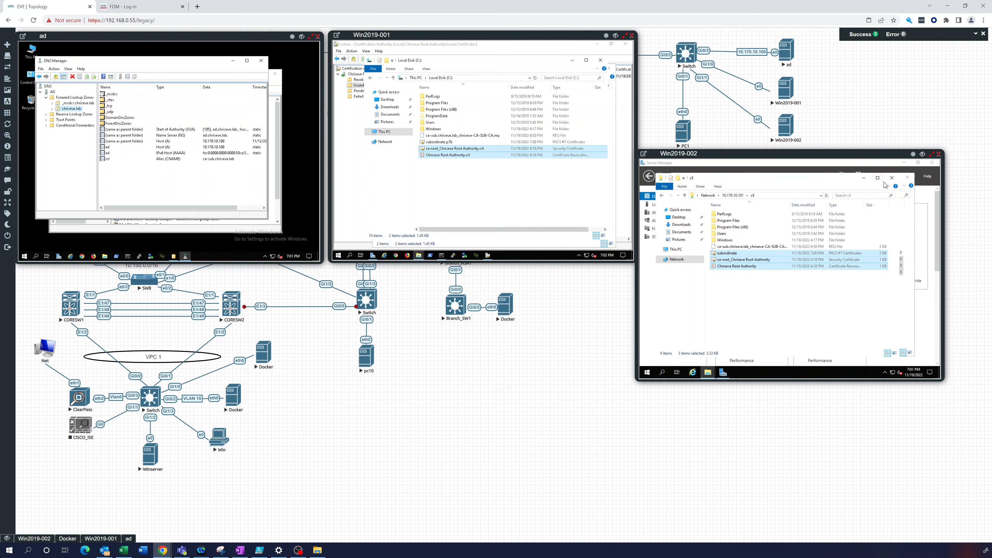
pyautogui.click(901, 178)
pyautogui.click(907, 178)
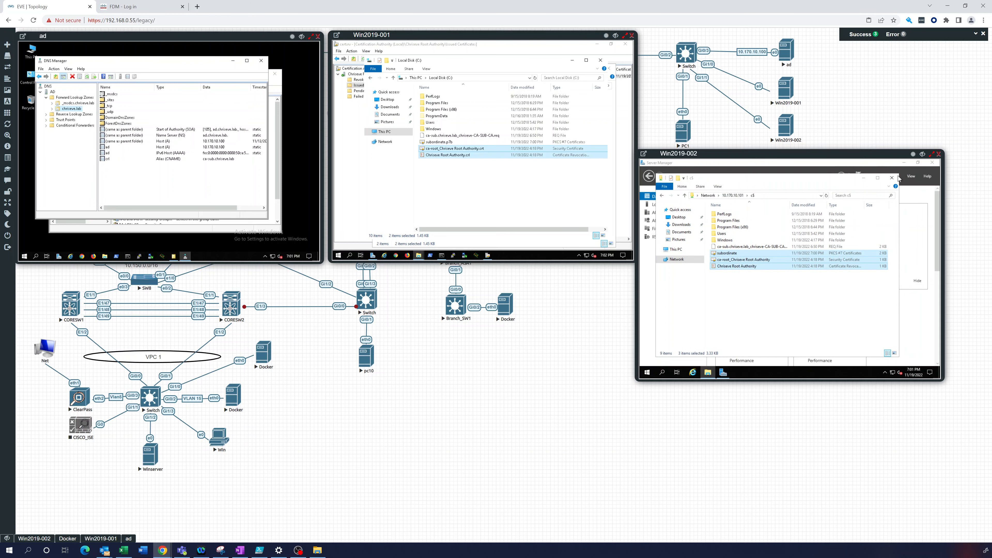
# Close the c$ share window and open Win2019-002's own Local Disk (C:) from This PC
pyautogui.click(892, 178)
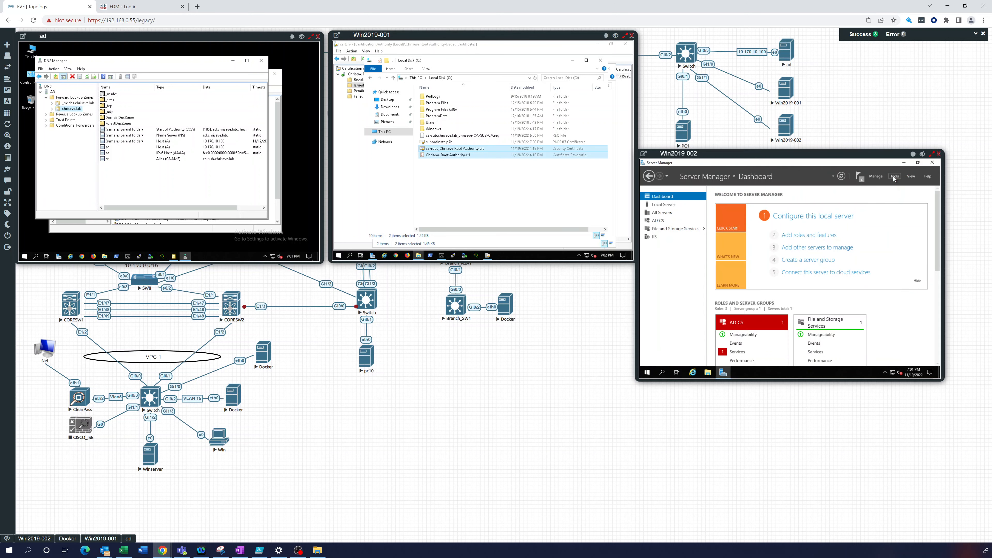
pyautogui.click(707, 373)
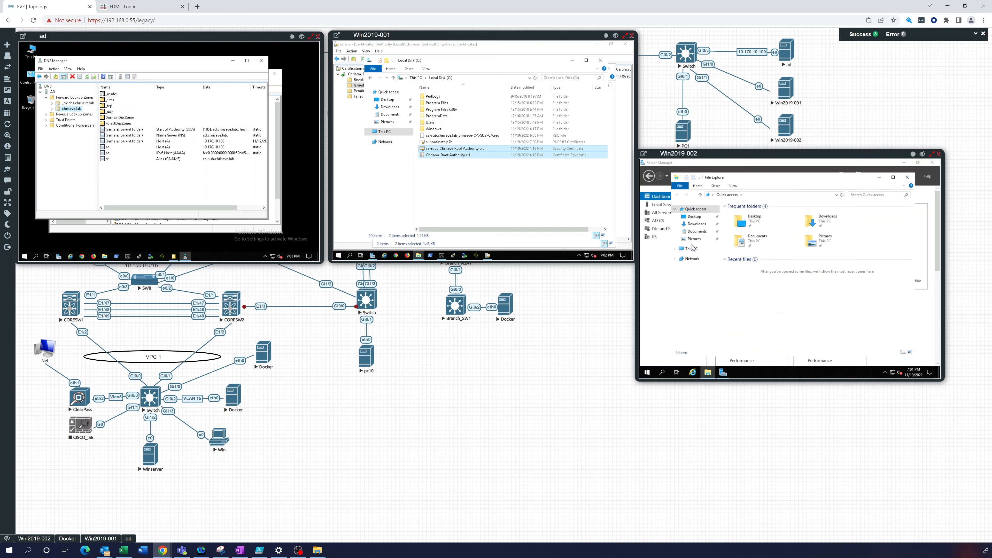
pyautogui.click(691, 250)
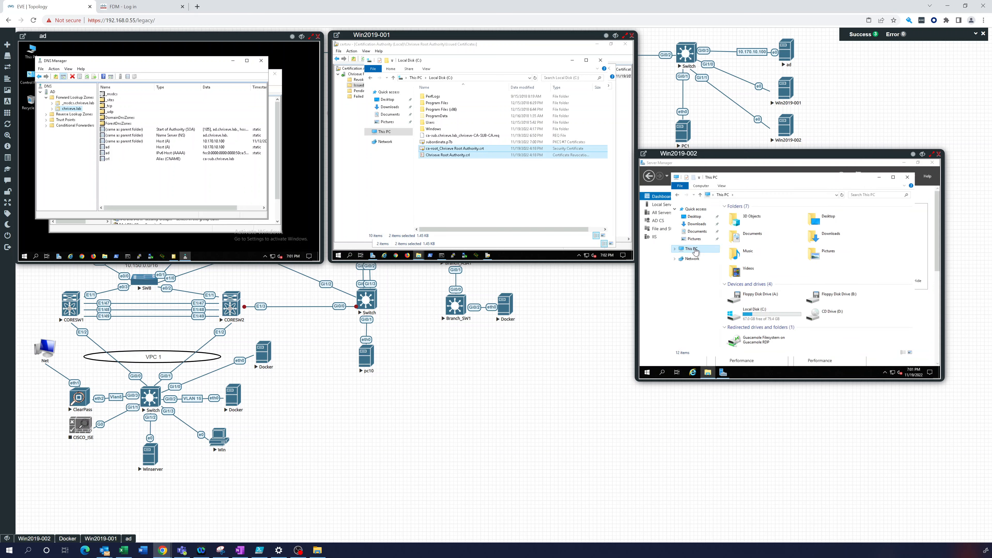
pyautogui.doubleClick(755, 311)
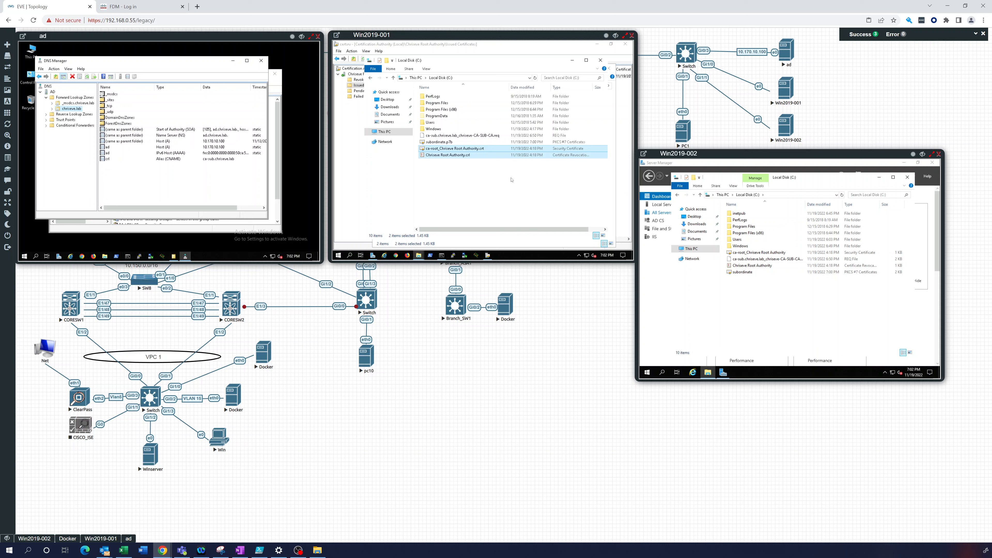
# Shut down Win2019-001 with reason Other (Planned) and close its console window
pyautogui.click(339, 255)
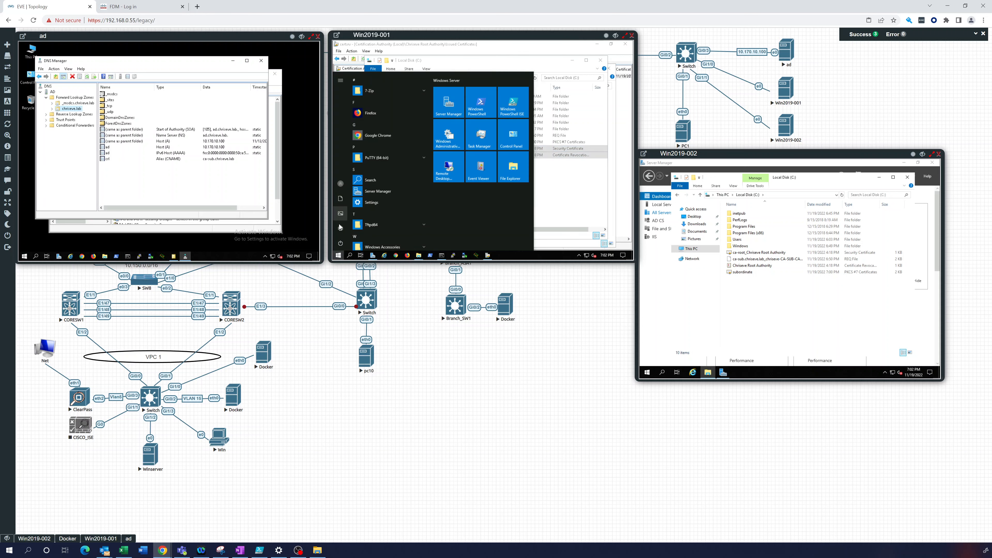
pyautogui.click(340, 243)
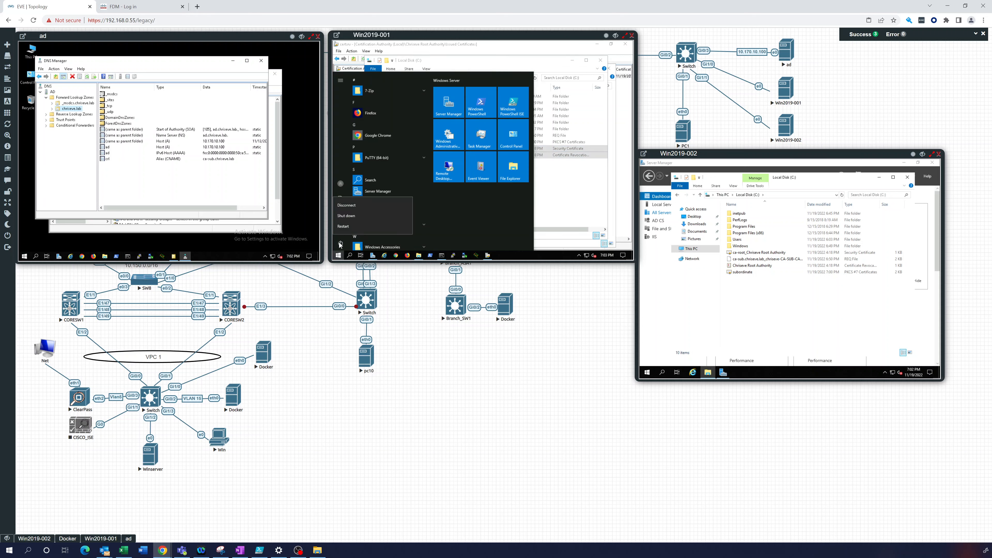
pyautogui.click(346, 216)
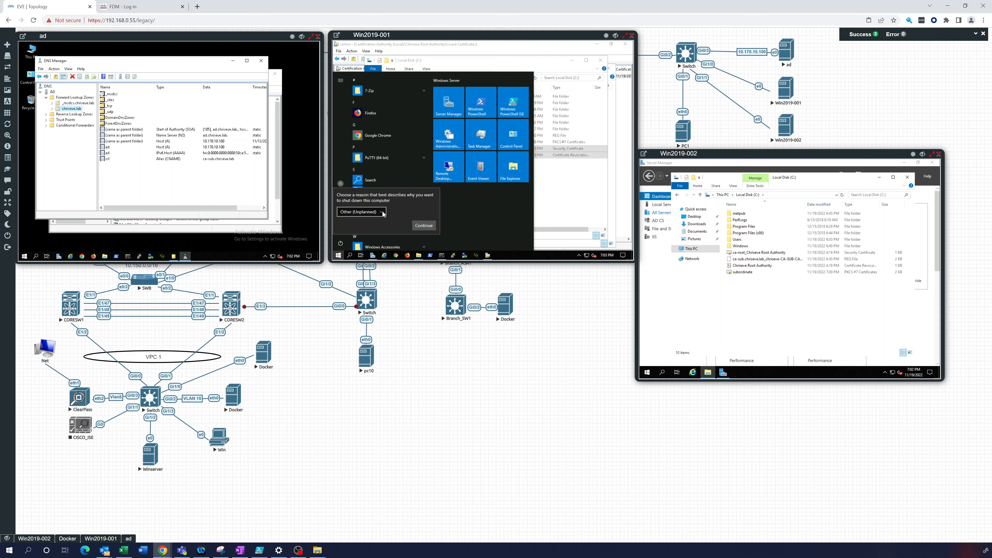
pyautogui.click(360, 212)
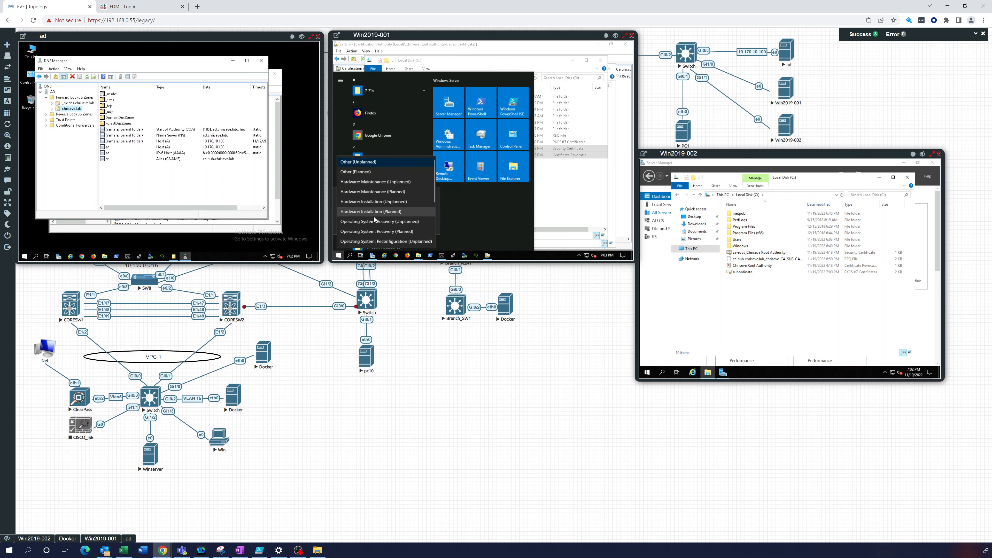
pyautogui.click(360, 171)
pyautogui.click(424, 226)
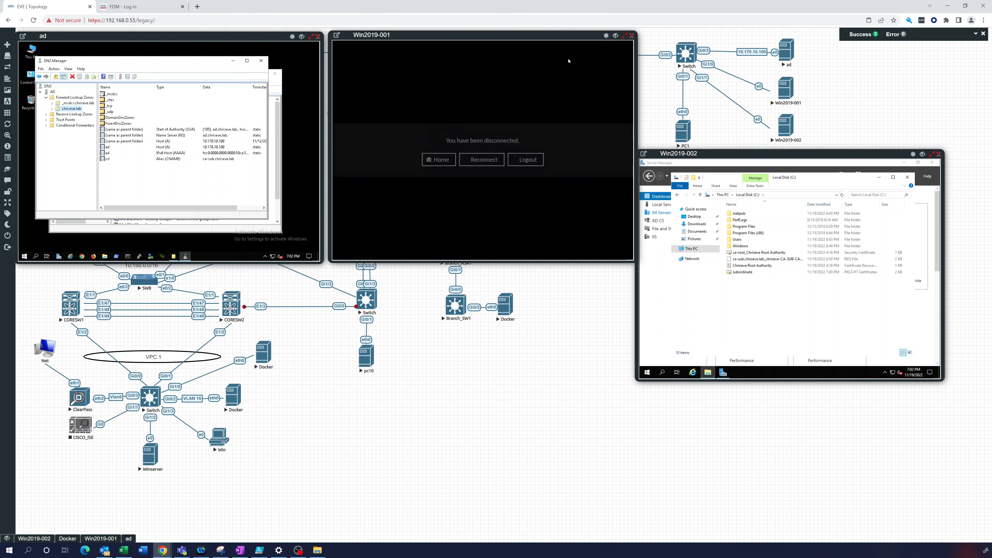
pyautogui.click(631, 35)
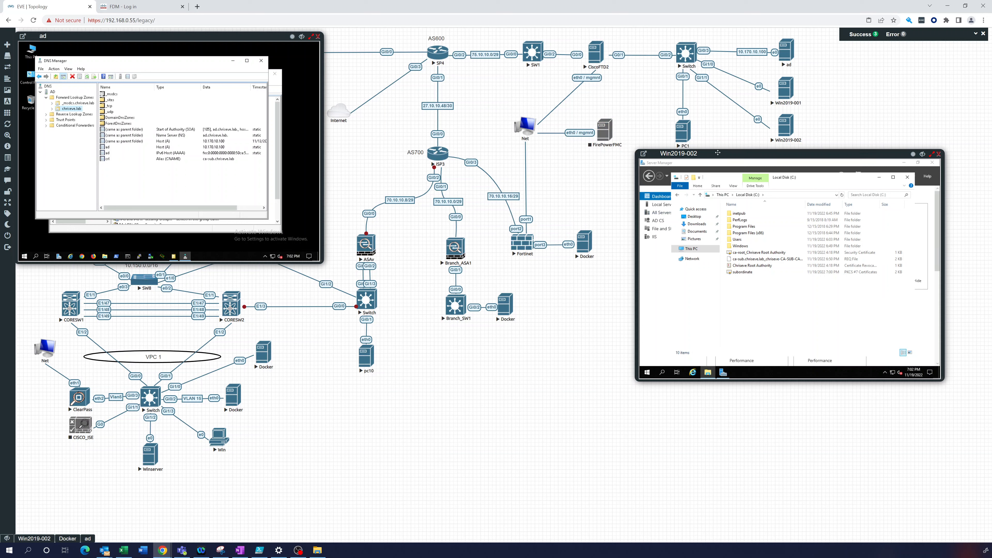
# Center the Win2019-002 console and place a second Explorer window on Local Disk (C:) to the right
pyautogui.moveTo(718, 153); pyautogui.dragTo(511, 155)
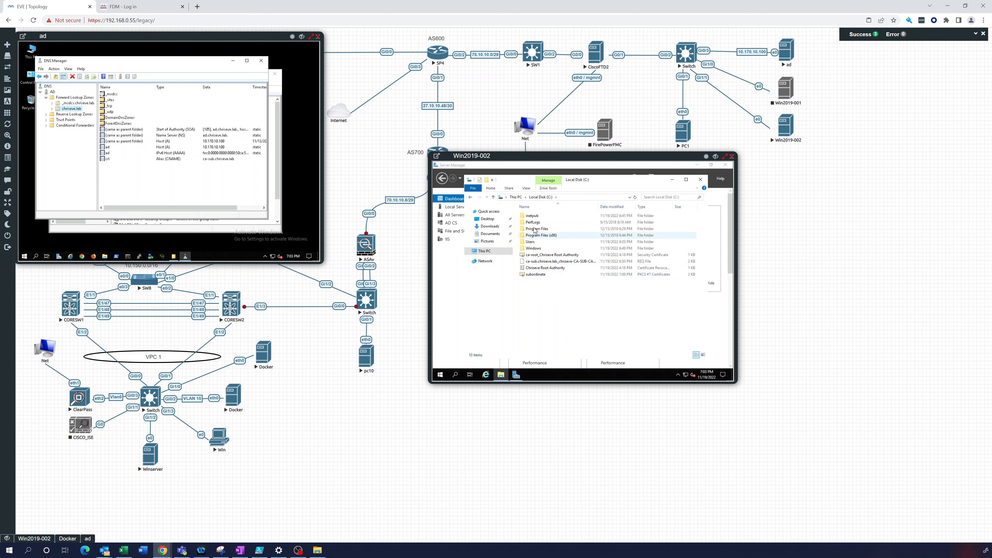
pyautogui.doubleClick(538, 249)
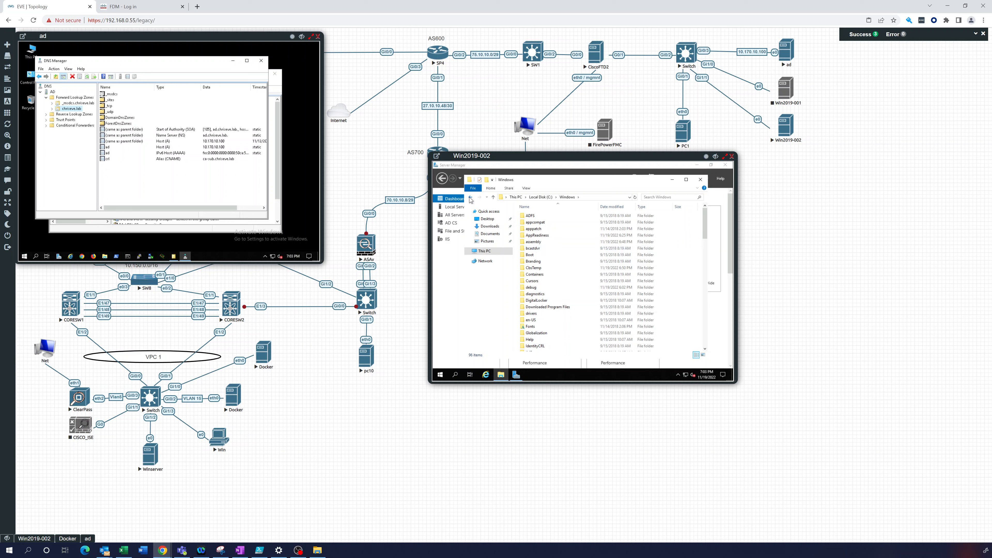
pyautogui.click(494, 197)
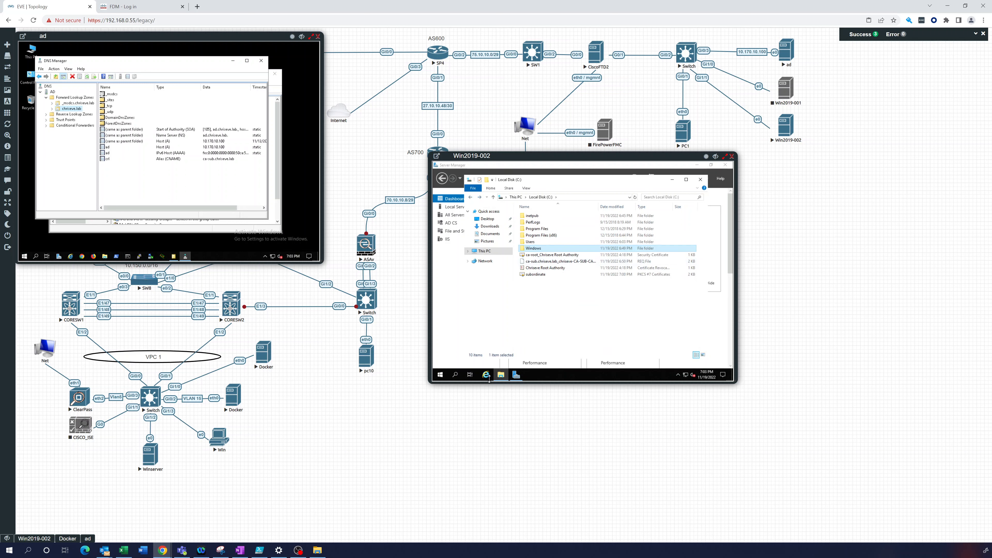
pyautogui.rightClick(501, 375)
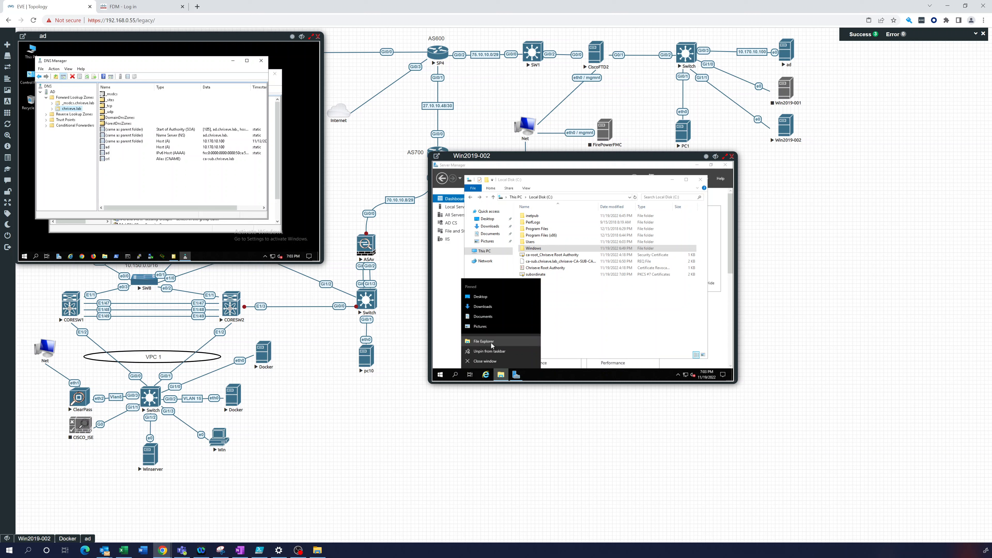
pyautogui.click(490, 343)
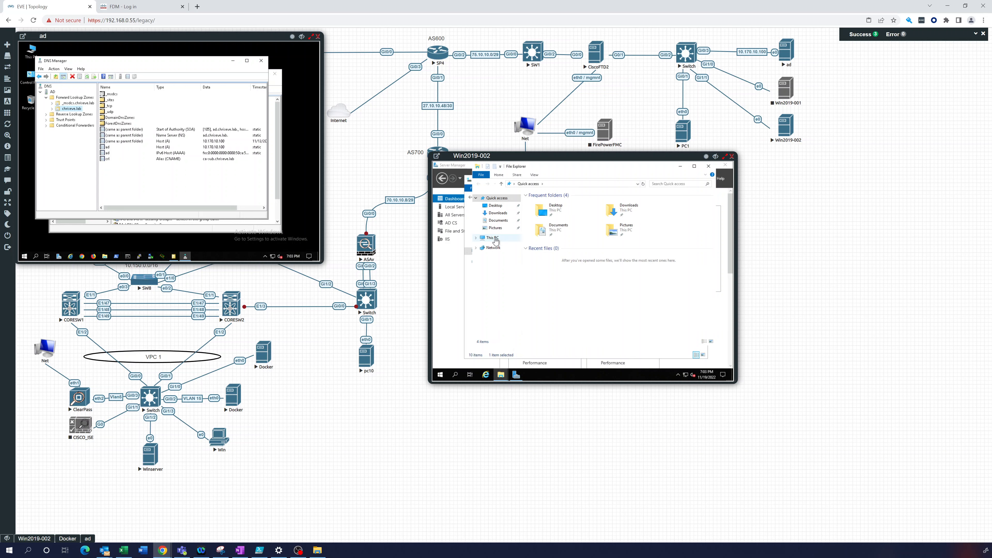
pyautogui.click(494, 238)
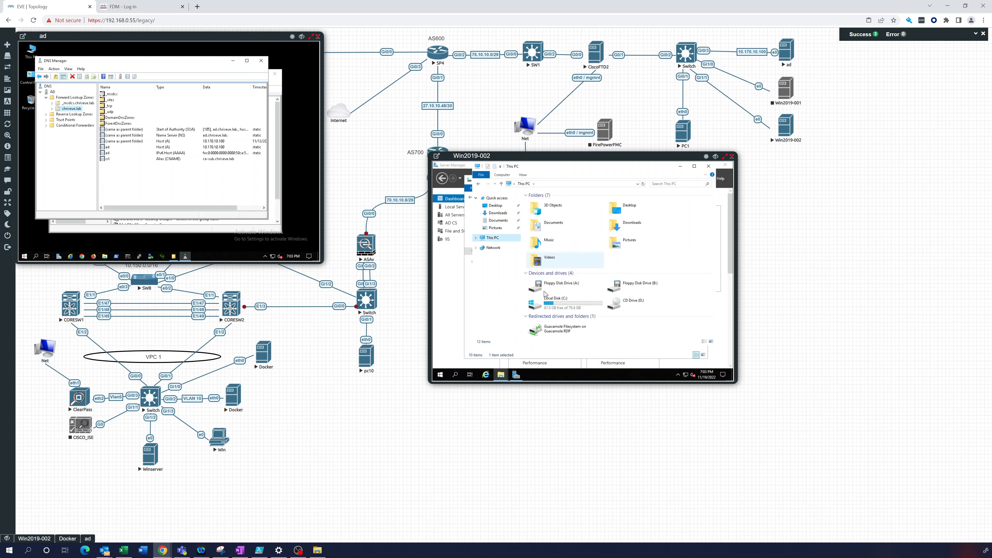
pyautogui.click(557, 302)
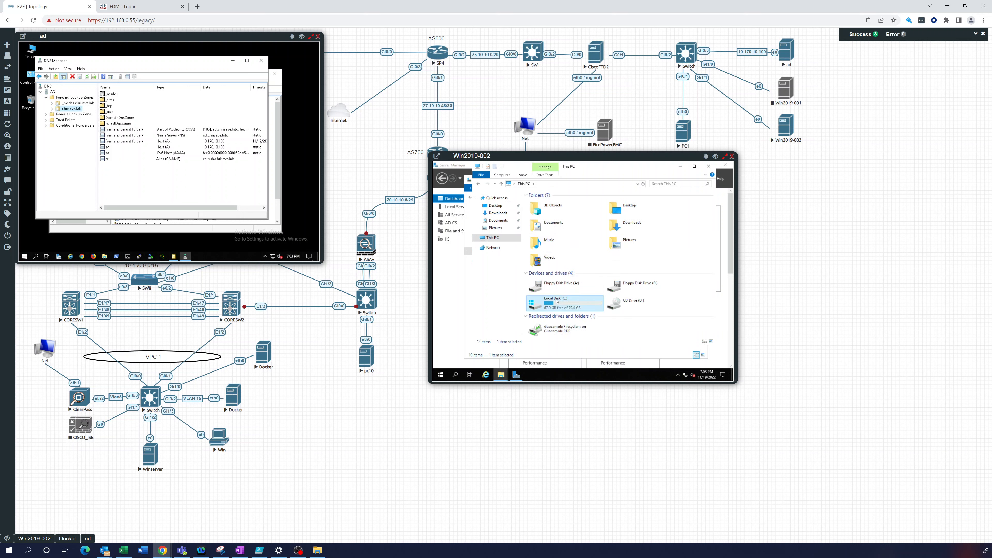
pyautogui.doubleClick(556, 302)
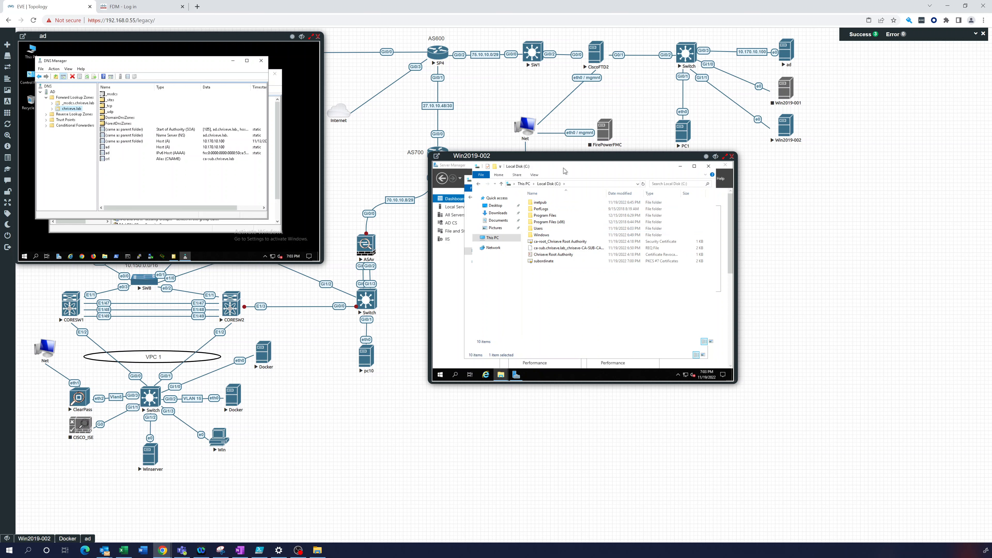
pyautogui.moveTo(566, 171); pyautogui.dragTo(607, 173)
# Browse the second window through Windows\System32\certsrv to CertEnroll, then return to the Local Disk (C:) window
pyautogui.doubleClick(585, 239)
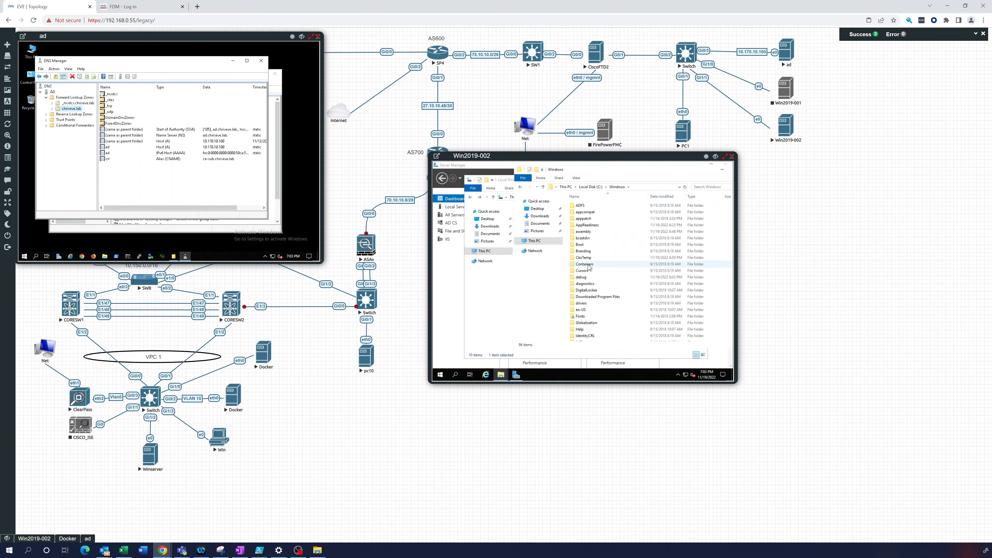
pyautogui.scroll(-15, 589, 267)
pyautogui.click(586, 295)
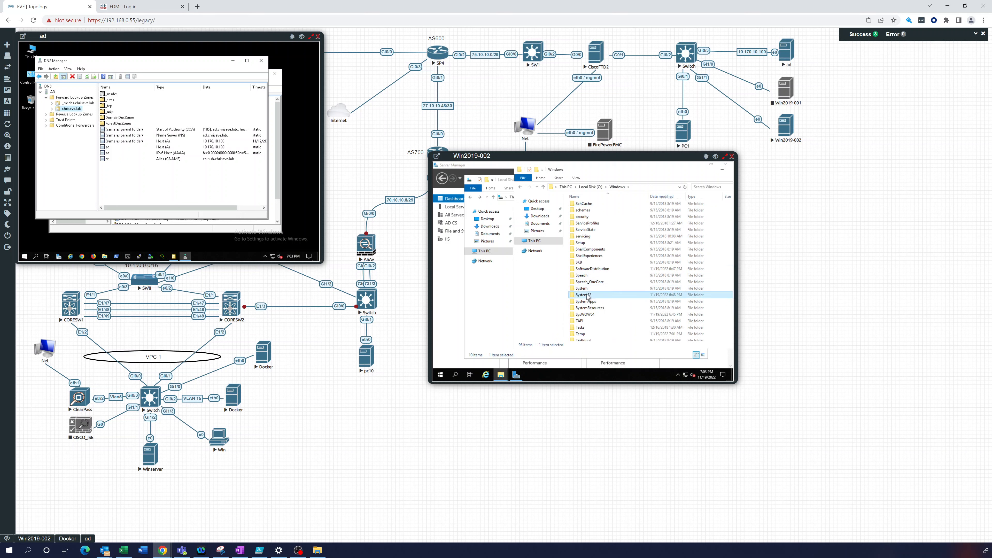
pyautogui.doubleClick(586, 295)
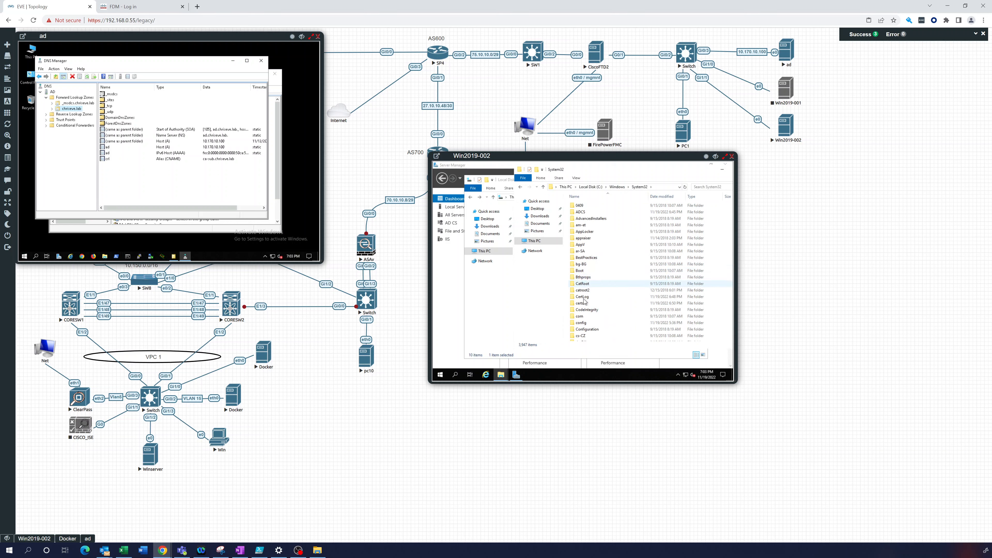
pyautogui.click(583, 297)
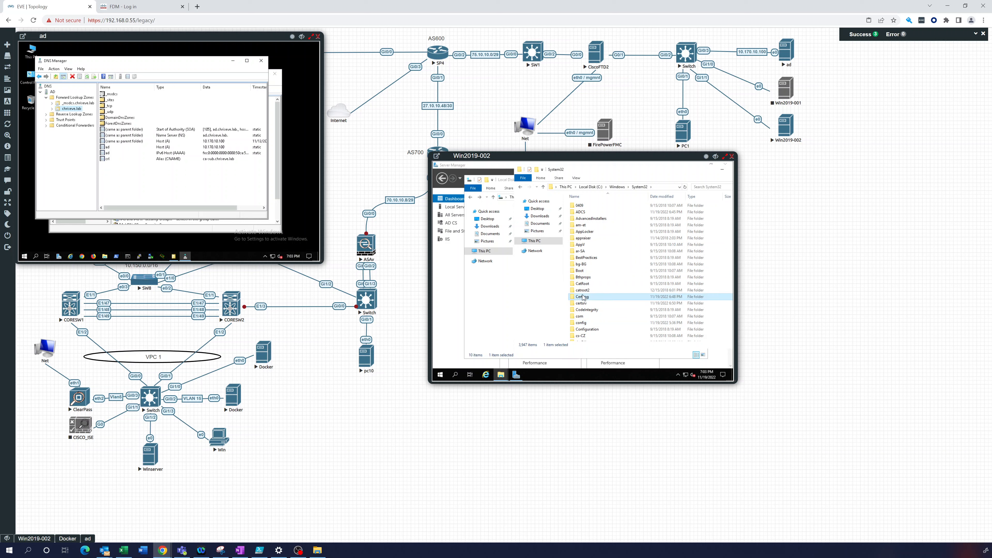
pyautogui.doubleClick(583, 303)
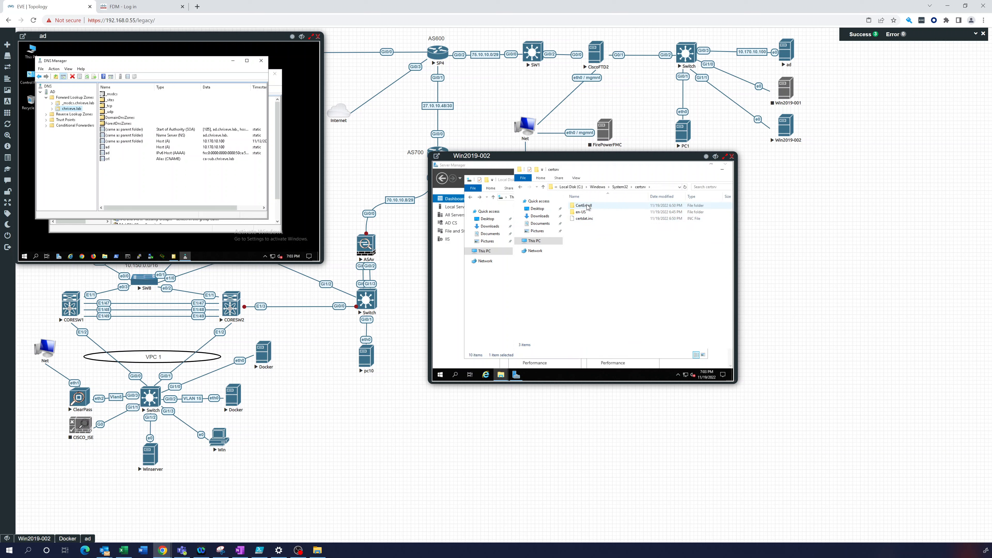
pyautogui.doubleClick(587, 206)
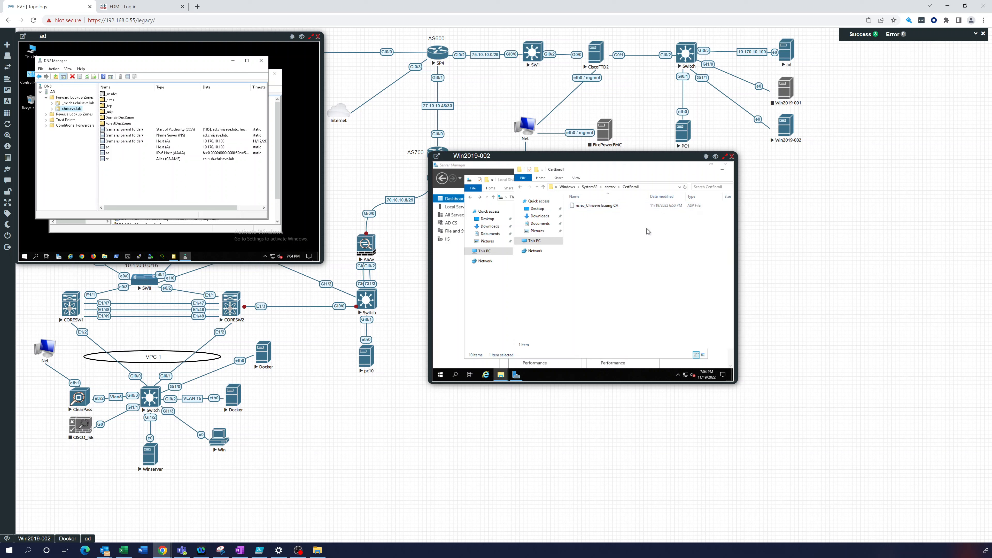
pyautogui.click(479, 308)
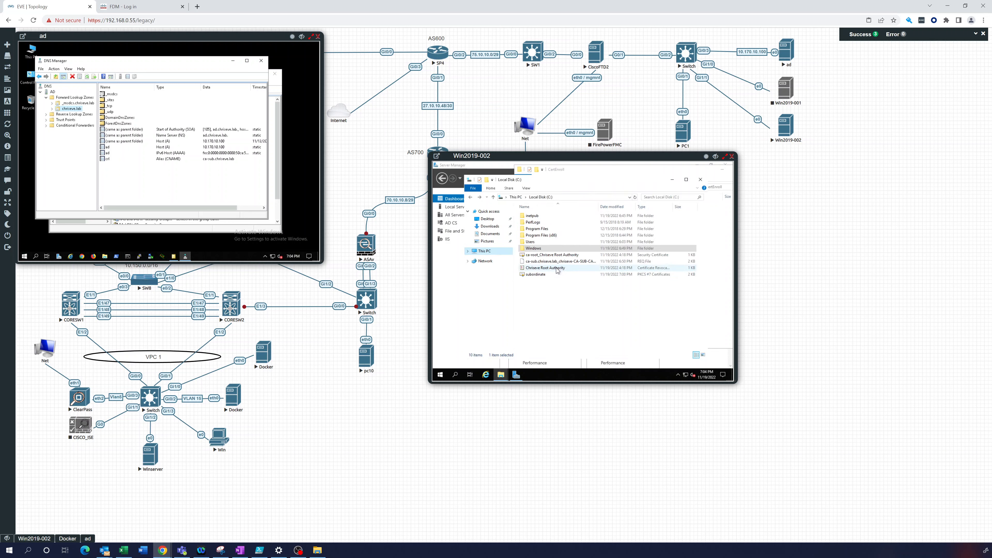
# Copy the root CA certificate and root CRL from C: and paste them into CertEnroll
pyautogui.moveTo(557, 270)
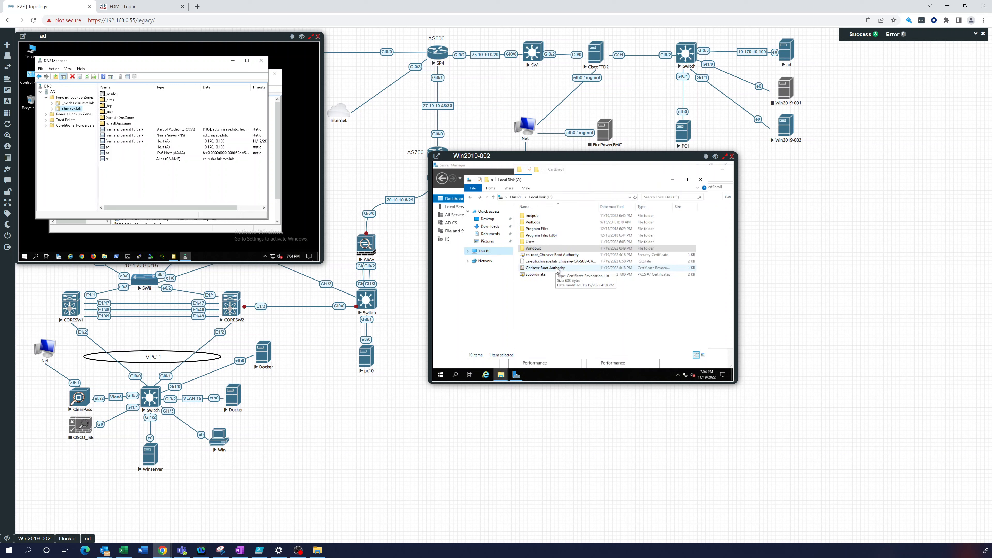
pyautogui.click(558, 270)
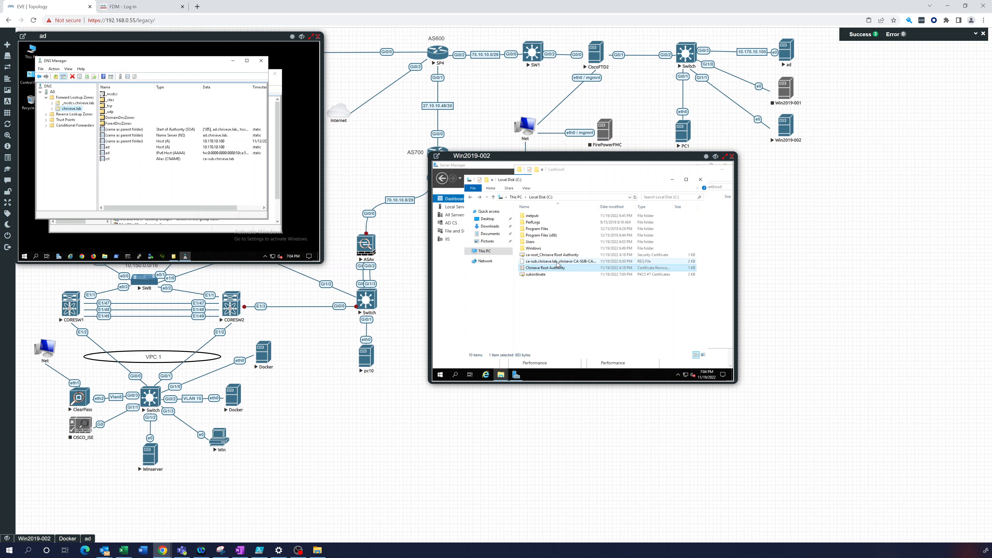
pyautogui.moveTo(558, 263)
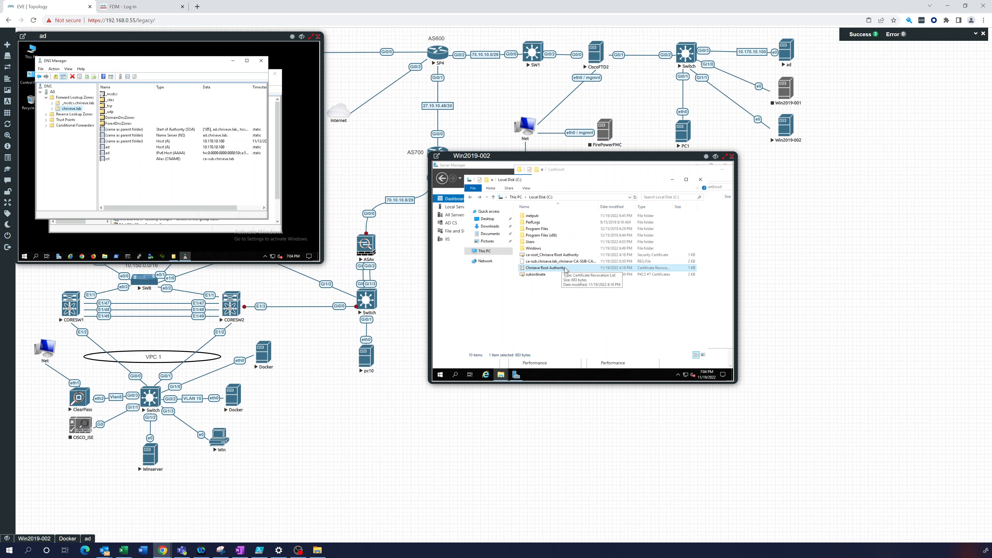
pyautogui.keyDown('ctrl'); pyautogui.click(555, 256); pyautogui.keyUp('ctrl')
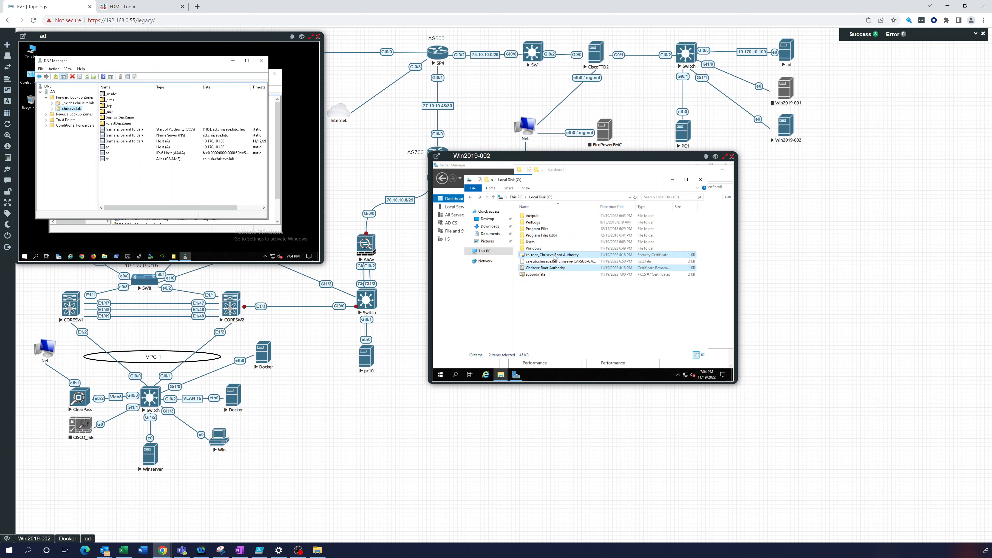
pyautogui.rightClick(554, 255)
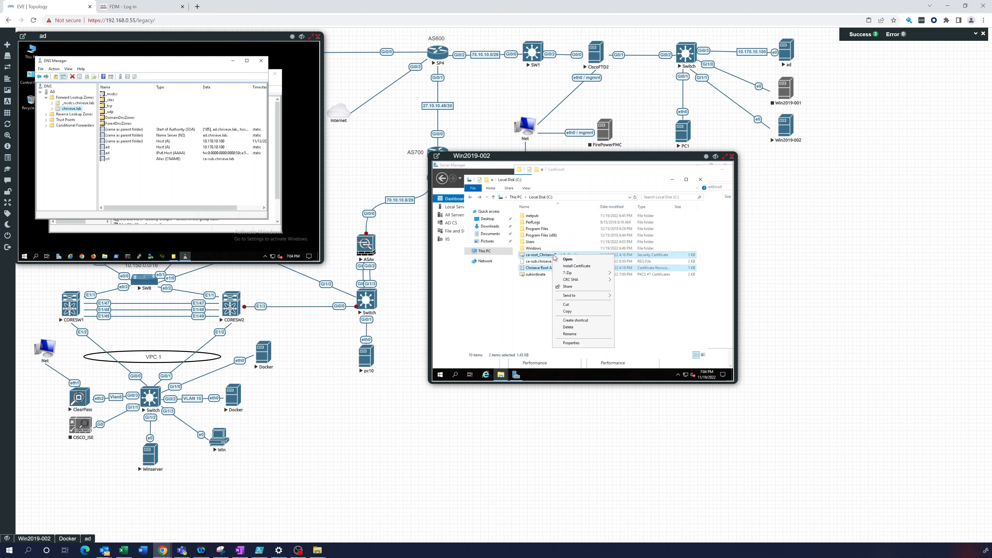
pyautogui.click(568, 312)
pyautogui.click(581, 171)
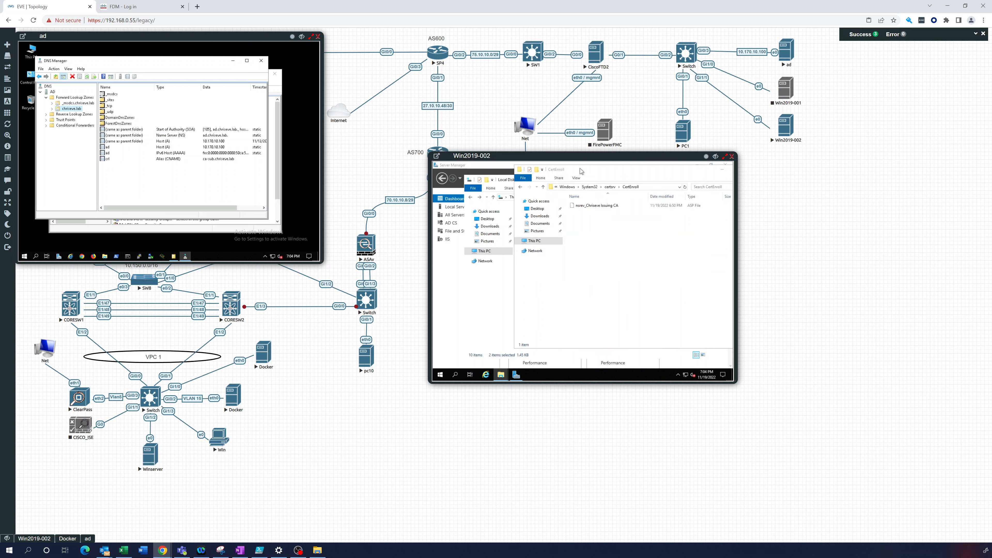
pyautogui.rightClick(575, 231)
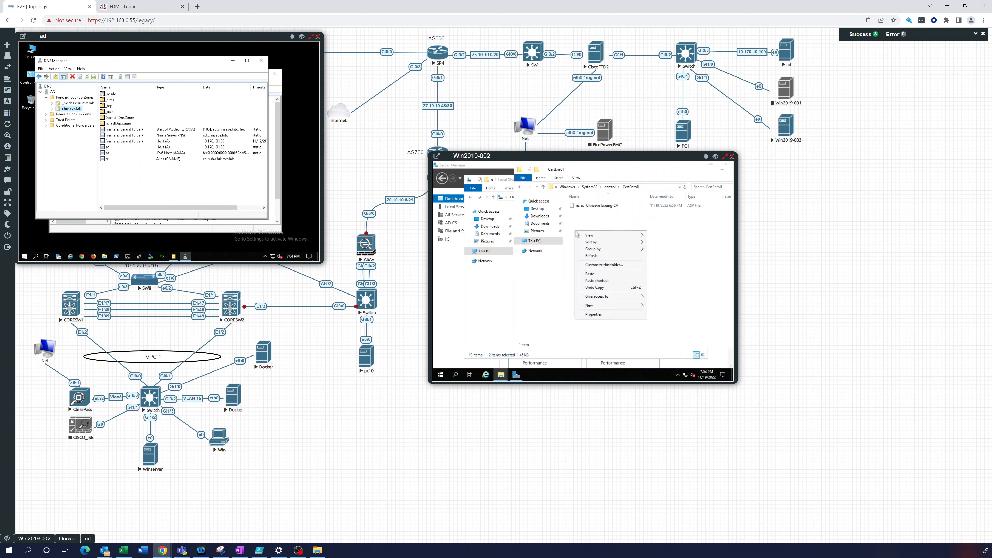
pyautogui.click(590, 275)
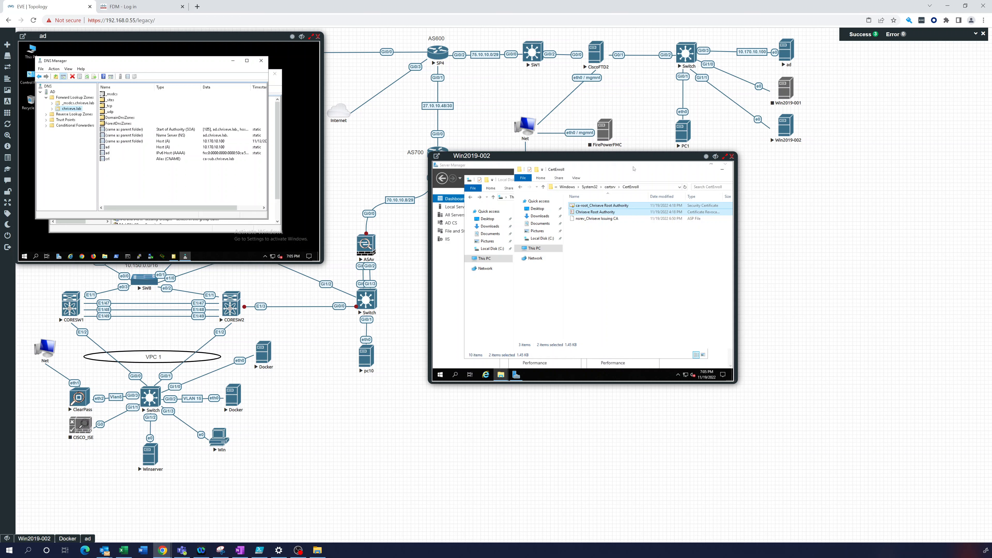
pyautogui.moveTo(603, 169)
pyautogui.mouseDown()
pyautogui.moveTo(633, 179)
pyautogui.moveTo(609, 181)
pyautogui.mouseUp()
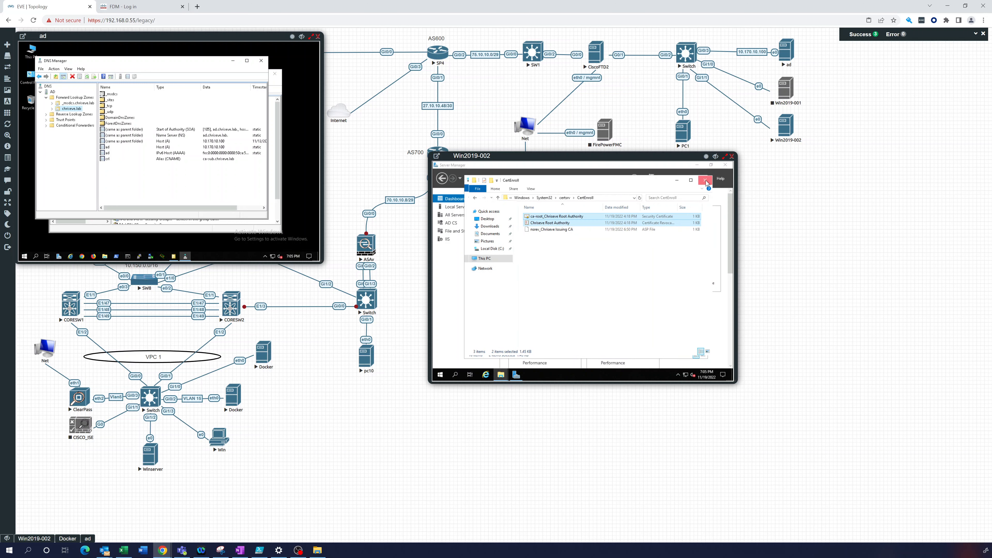
# Close the CertEnroll window and search the Start menu for 'certi'
pyautogui.click(706, 180)
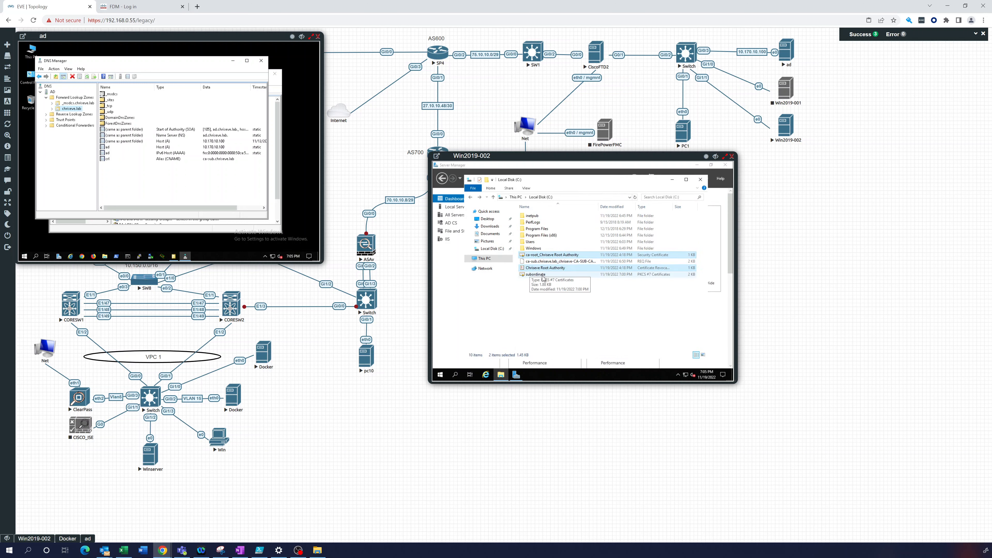
pyautogui.click(439, 376)
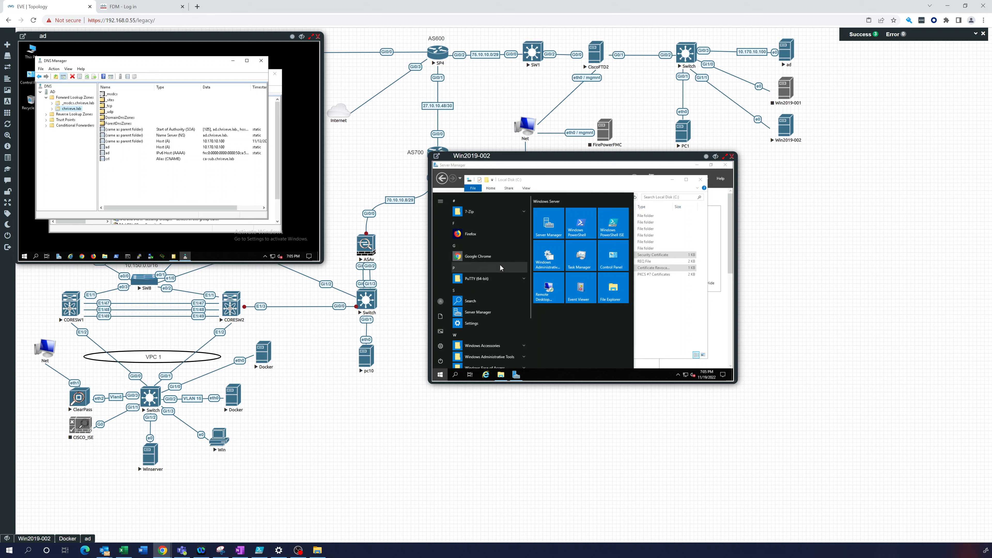
pyautogui.write('certi')
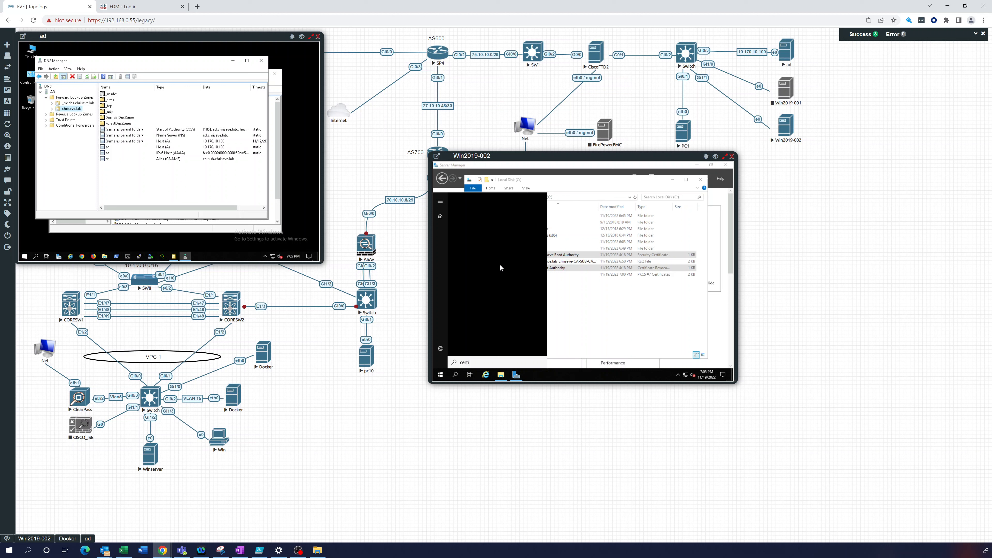
pyautogui.press('BackSpace')
pyautogui.press('BackSpace')
pyautogui.press('BackSpace')
pyautogui.press('BackSpace')
pyautogui.press('BackSpace')
pyautogui.press('BackSpace')
pyautogui.press('BackSpace')
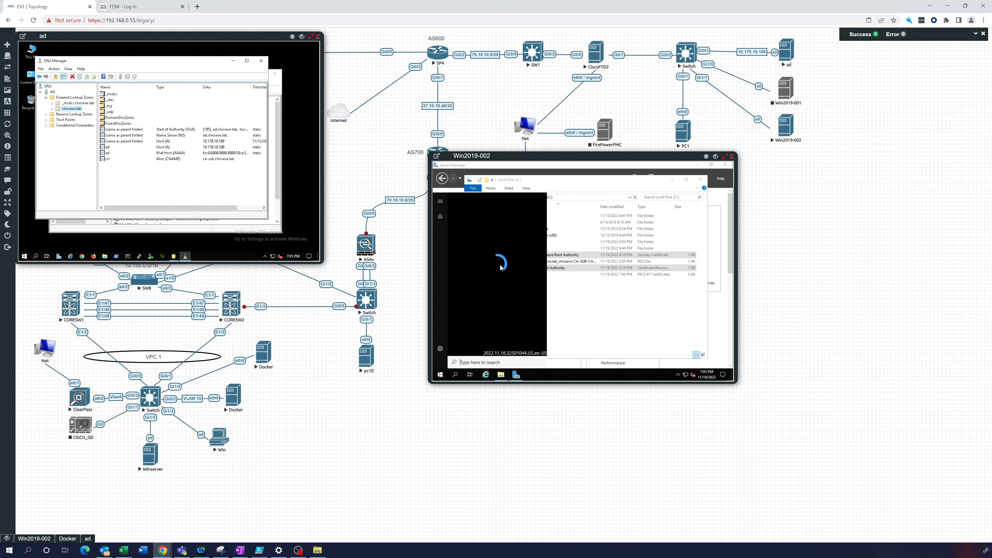
pyautogui.write('certi')
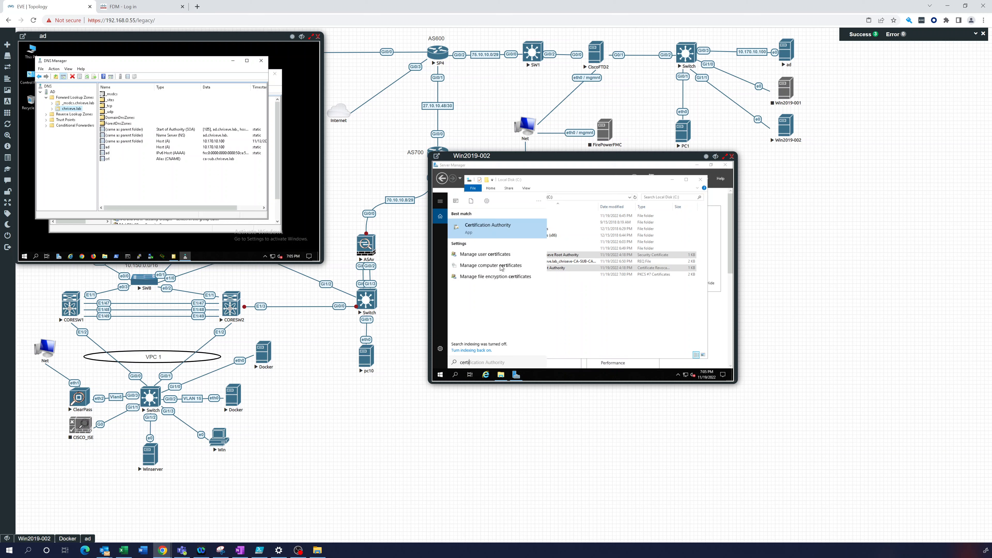
# Launch Certification Authority and install the subordinate .p7b certificate from C:\ onto the issuing CA
pyautogui.click(522, 231)
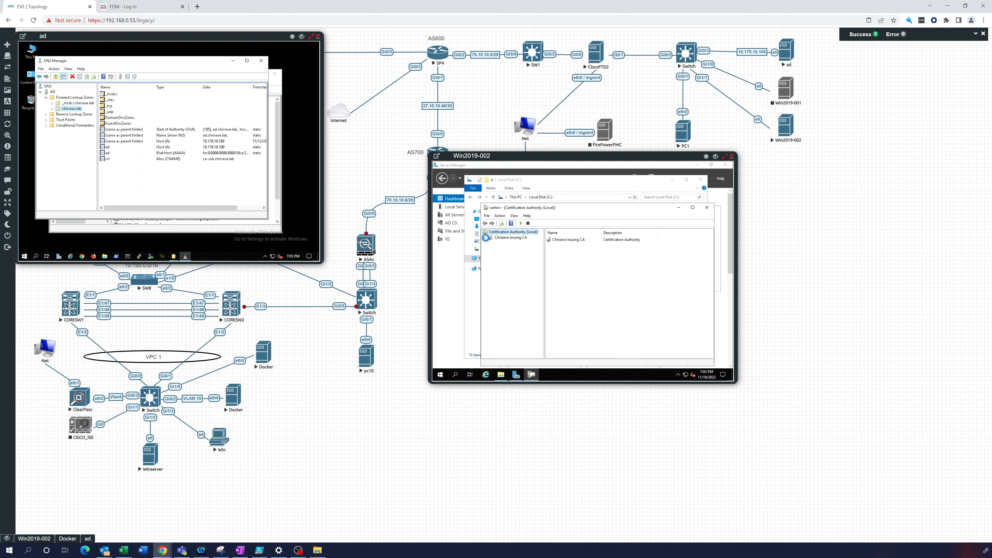
pyautogui.click(485, 238)
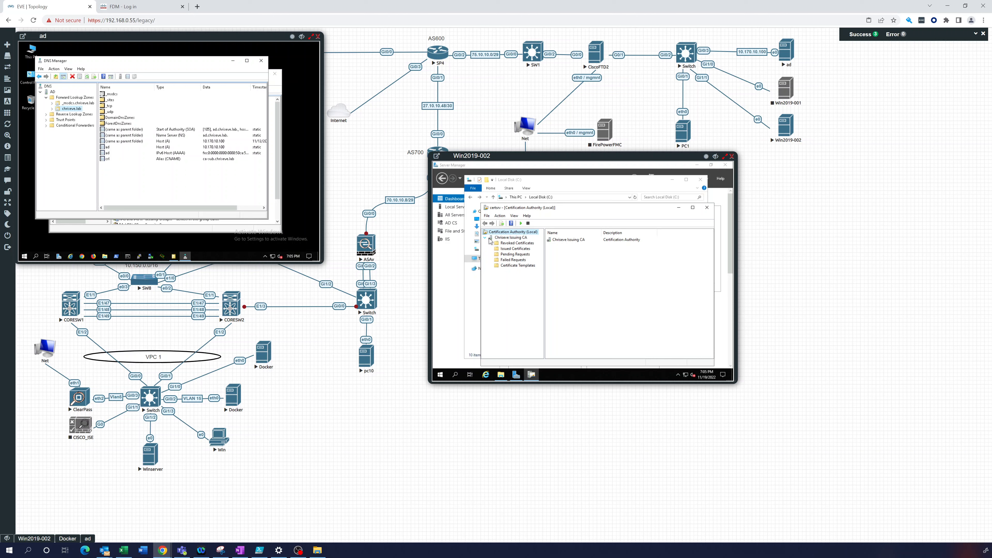
pyautogui.rightClick(503, 236)
pyautogui.moveTo(523, 243)
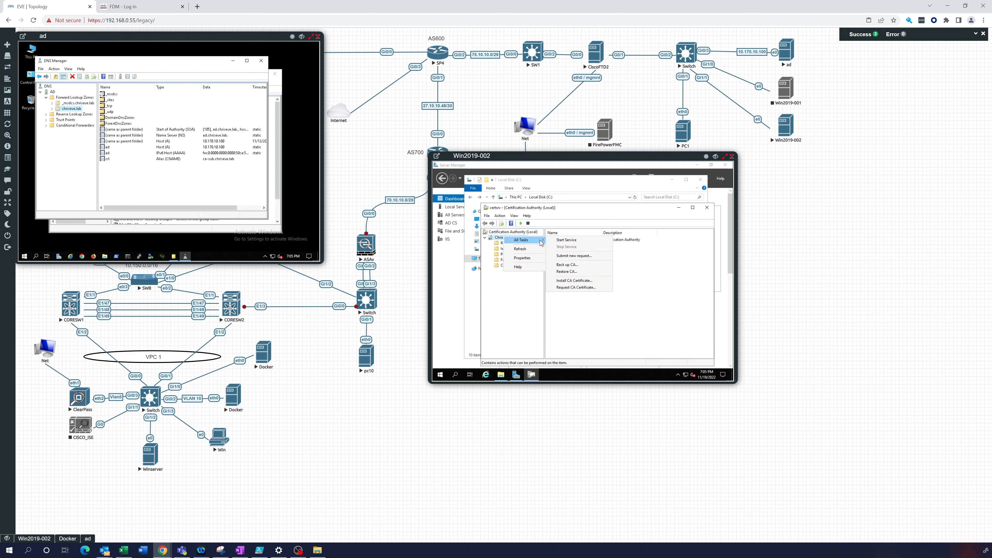
pyautogui.click(576, 281)
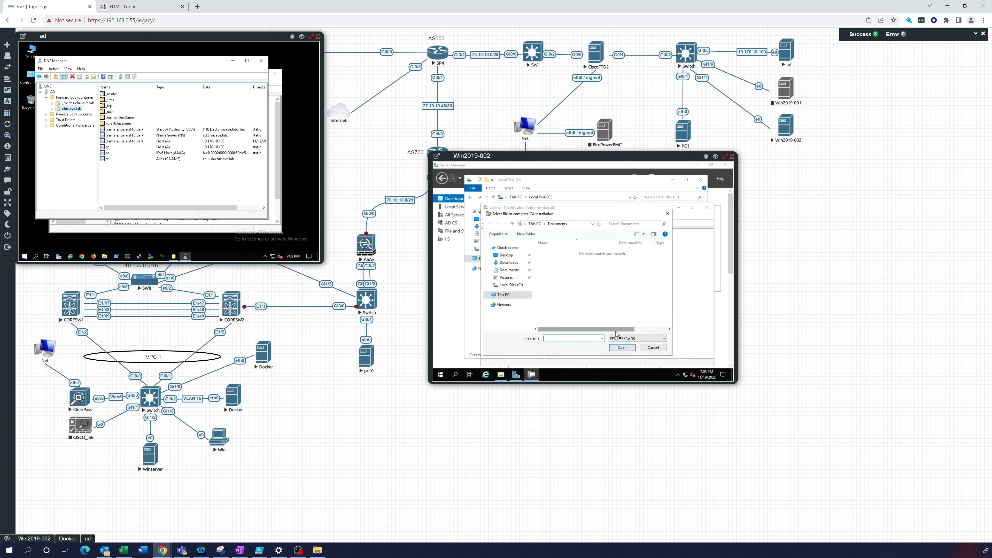
pyautogui.click(602, 338)
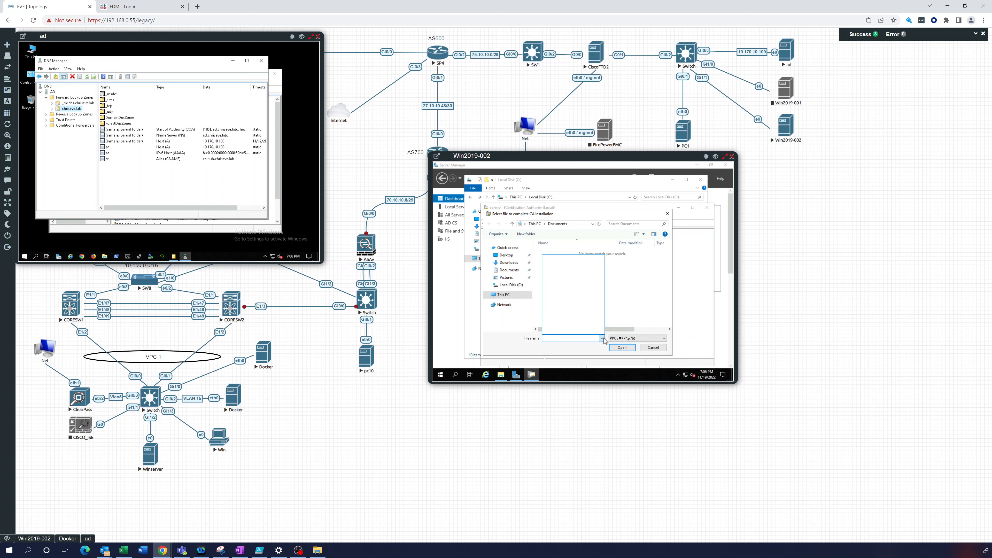
pyautogui.click(603, 339)
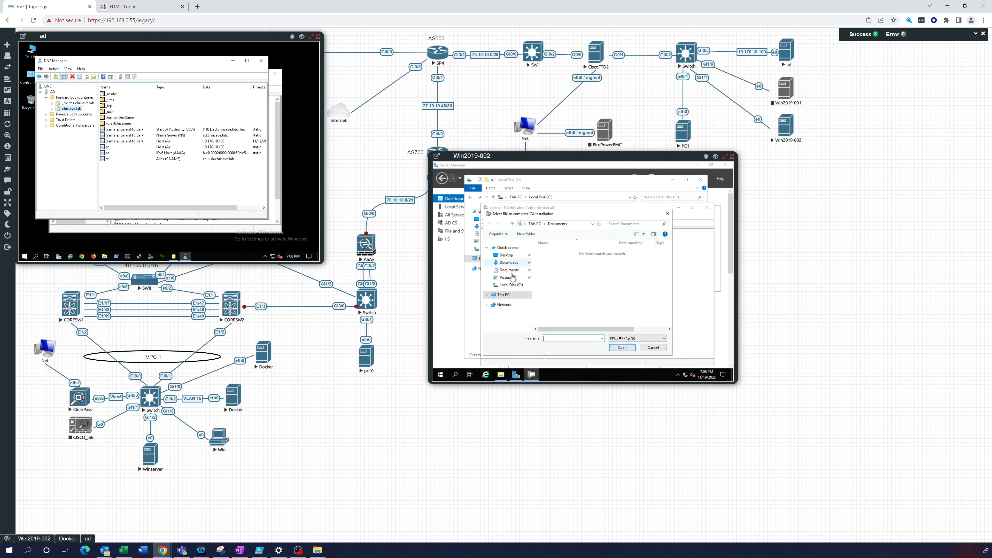
pyautogui.click(511, 286)
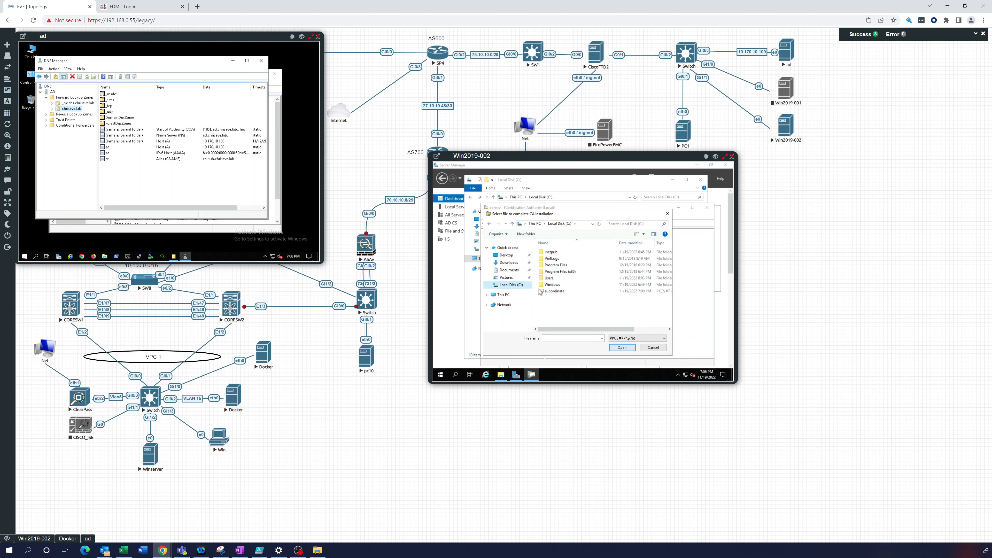
pyautogui.doubleClick(556, 293)
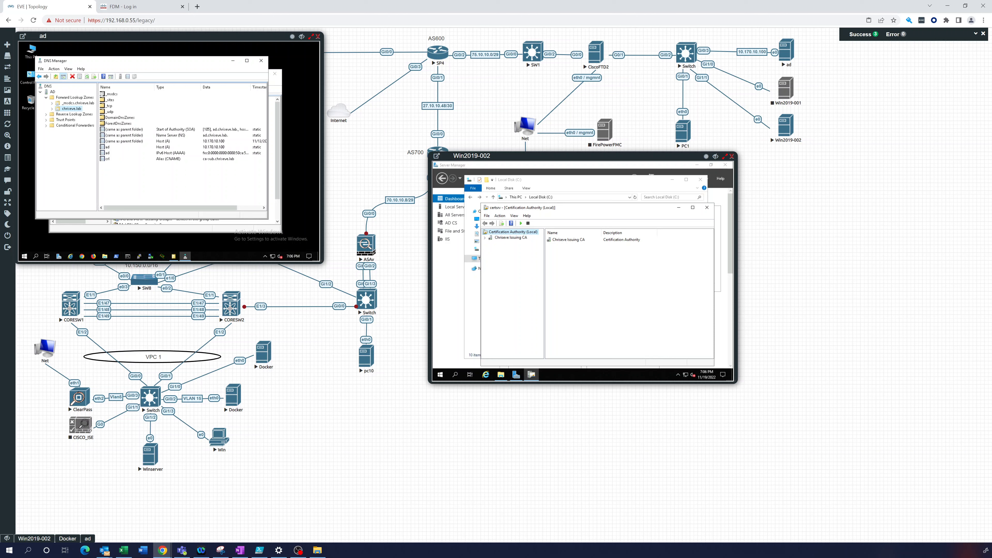
# Start the issuing CA's certificate service
pyautogui.rightClick(512, 240)
pyautogui.moveTo(530, 241)
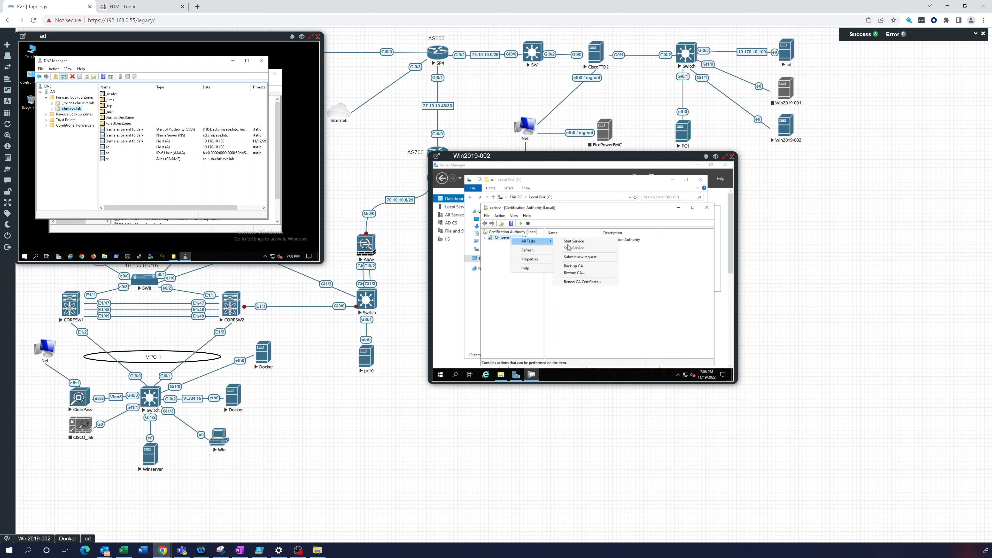
pyautogui.click(577, 241)
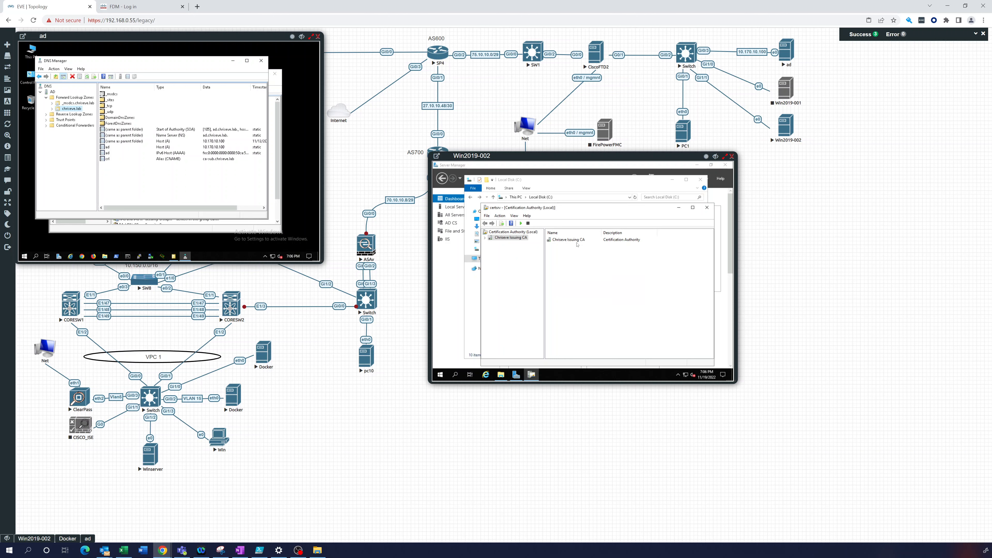
# Open the issuing CA's Properties dialog
pyautogui.click(487, 239)
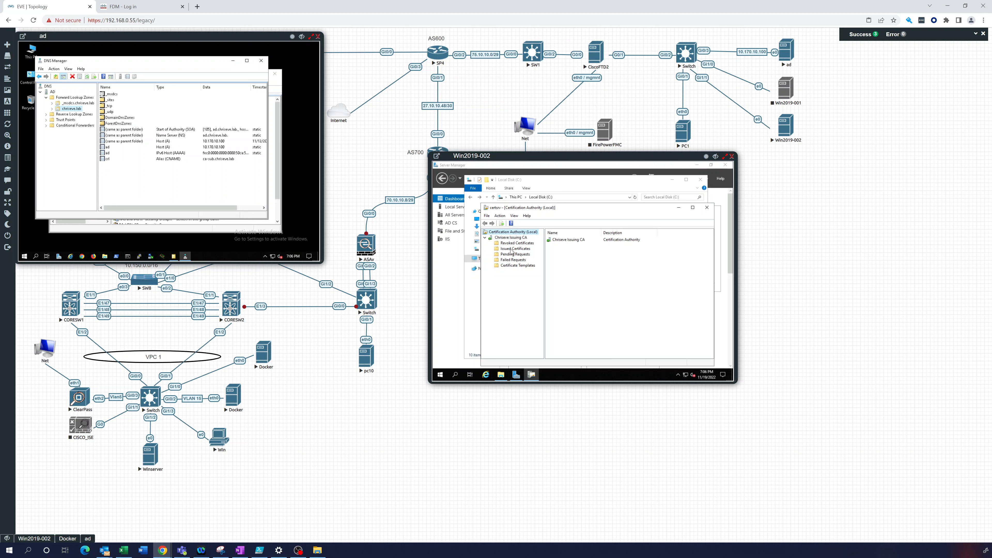
pyautogui.rightClick(514, 237)
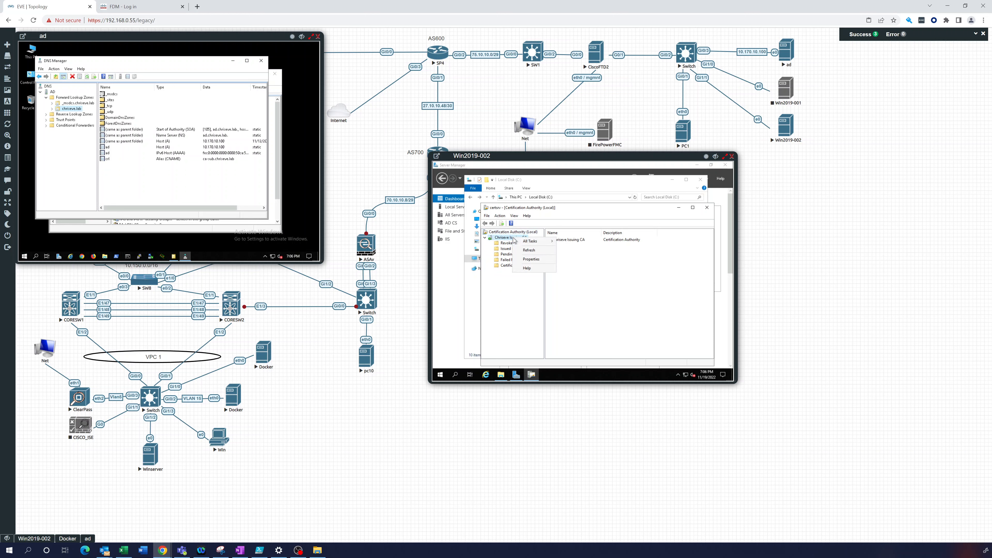
pyautogui.click(533, 261)
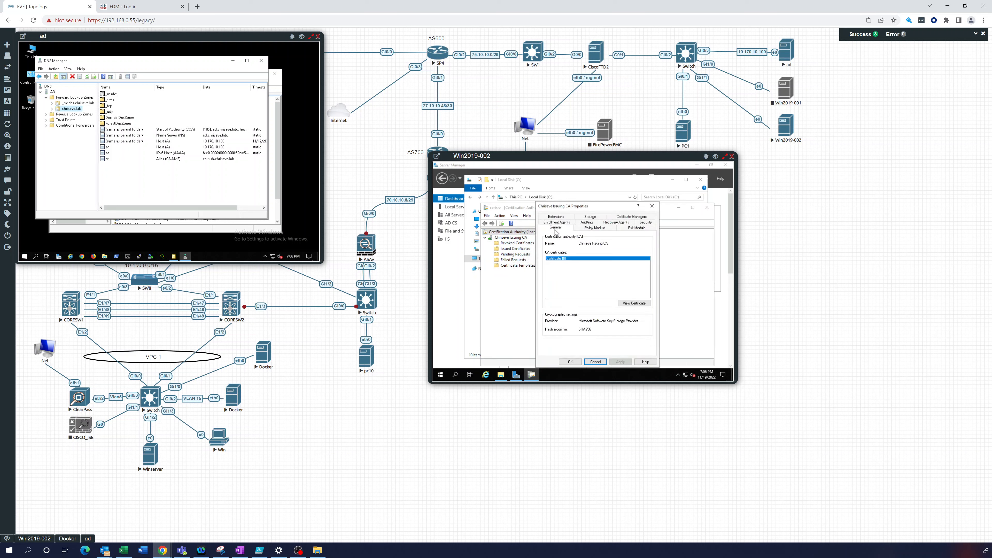
# Remove one default CRL distribution point from the issuing CA's extensions and start a new location
pyautogui.click(556, 217)
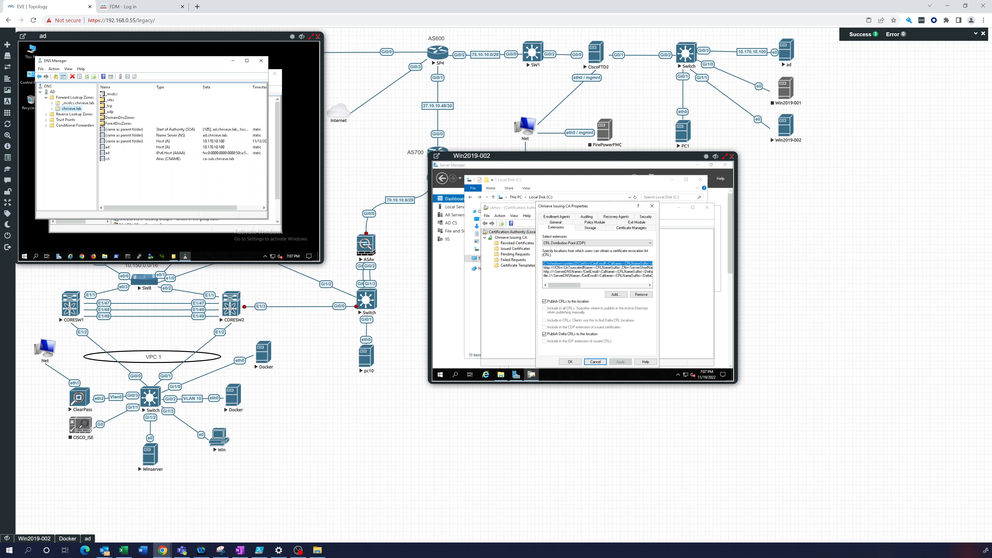
pyautogui.hotkey('alt', 'Tab')
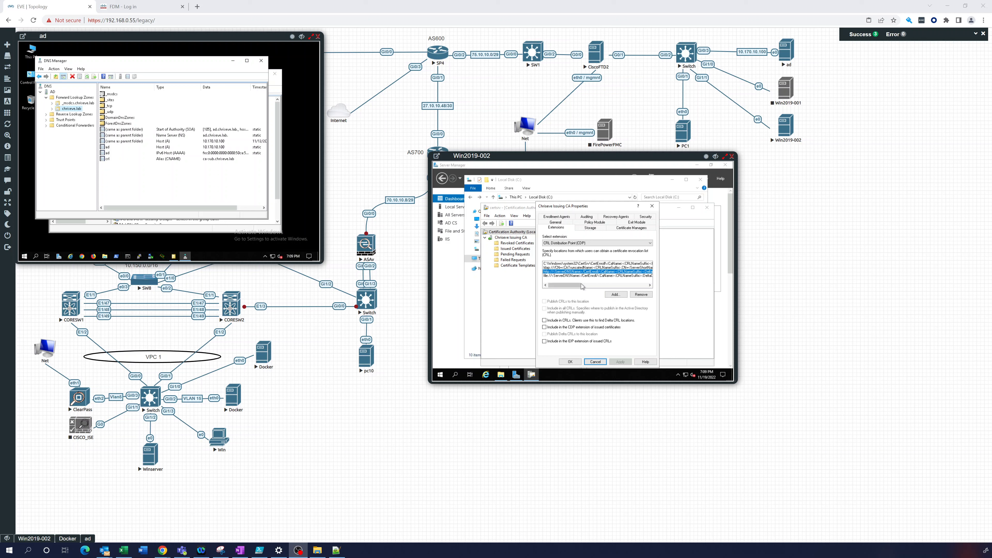
pyautogui.click(642, 295)
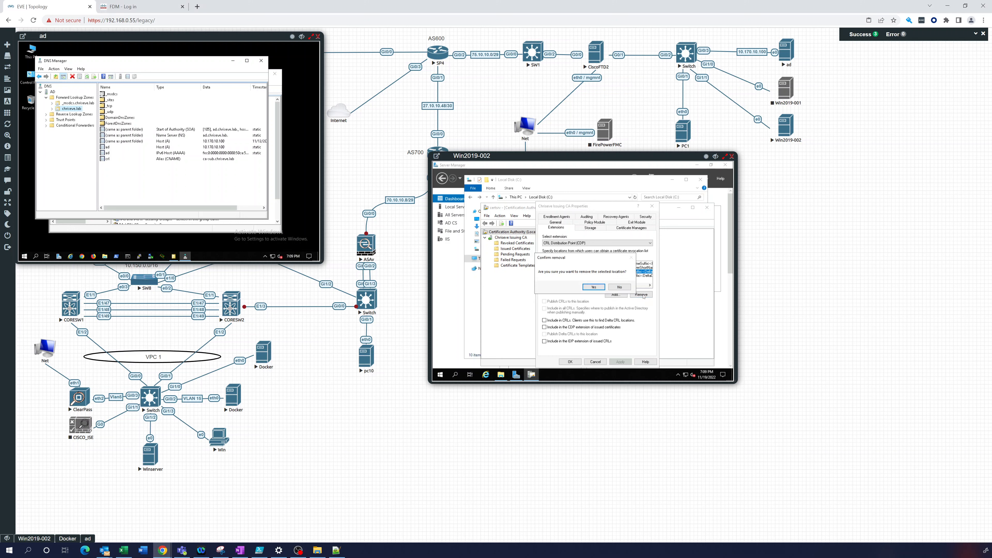
pyautogui.click(593, 288)
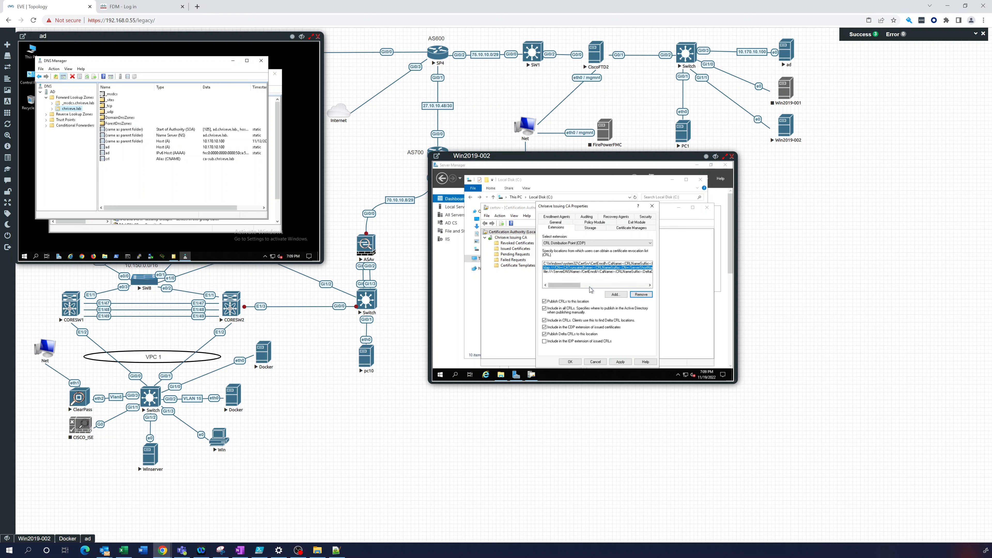
pyautogui.click(617, 295)
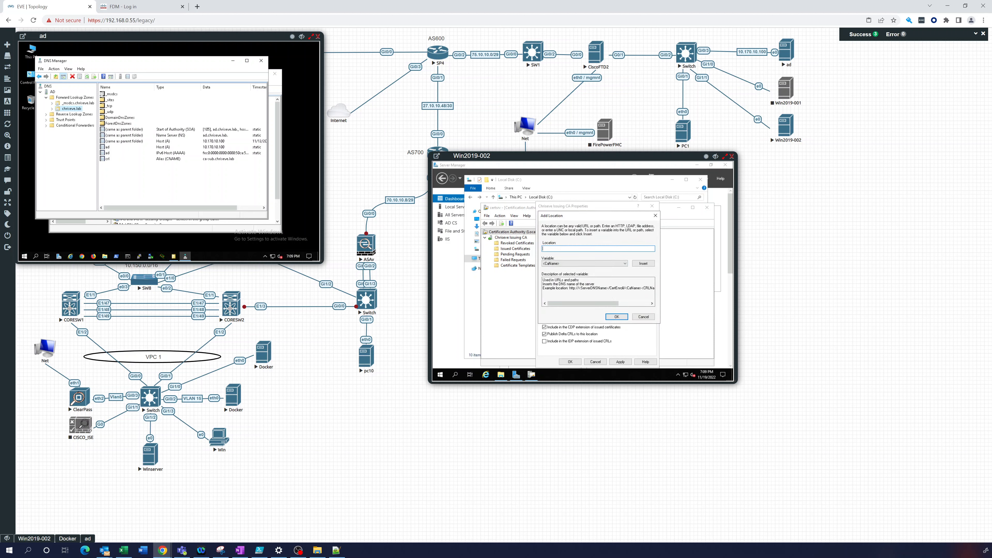
pyautogui.hotkey('alt', 'Tab')
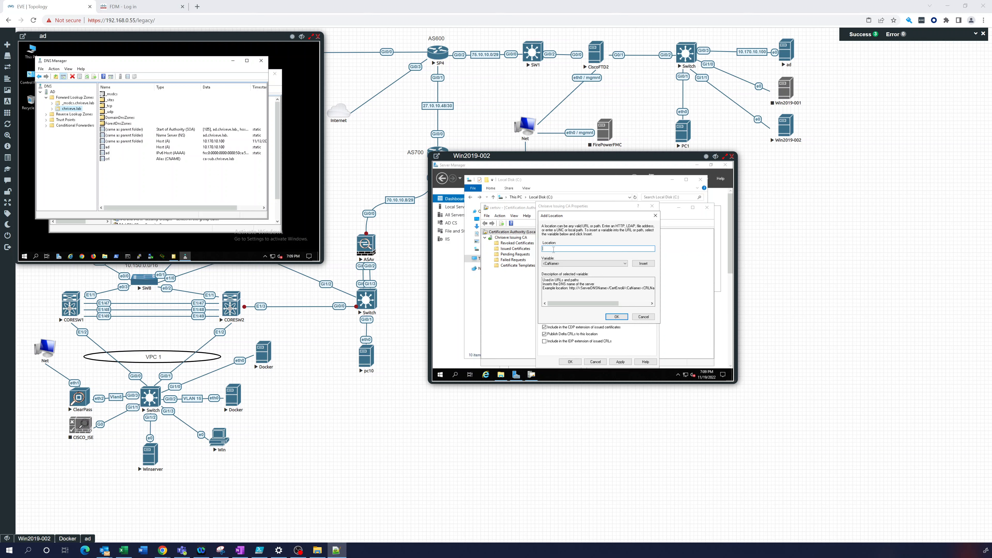
pyautogui.hotkey('alt', 'Tab')
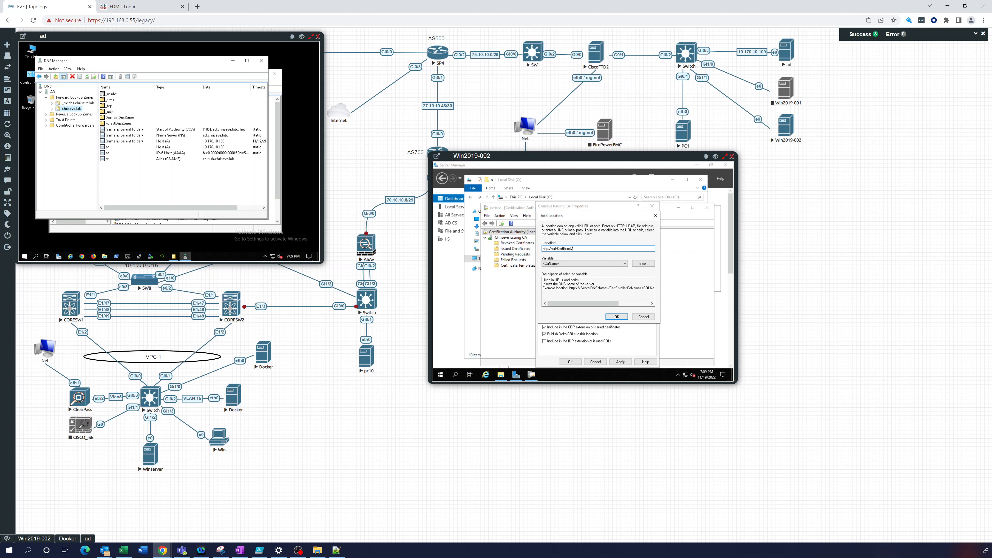
pyautogui.click(625, 263)
pyautogui.click(567, 279)
pyautogui.click(643, 264)
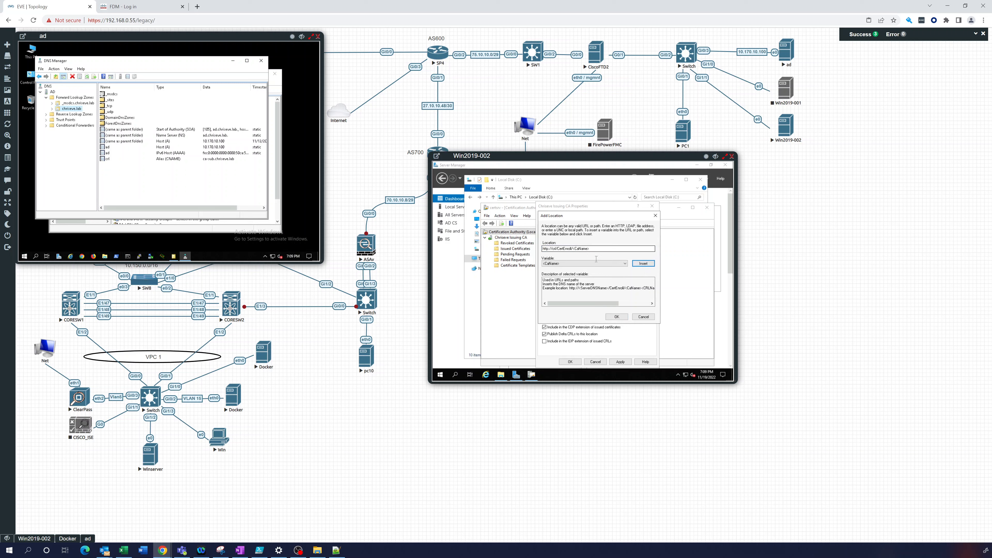
pyautogui.click(621, 264)
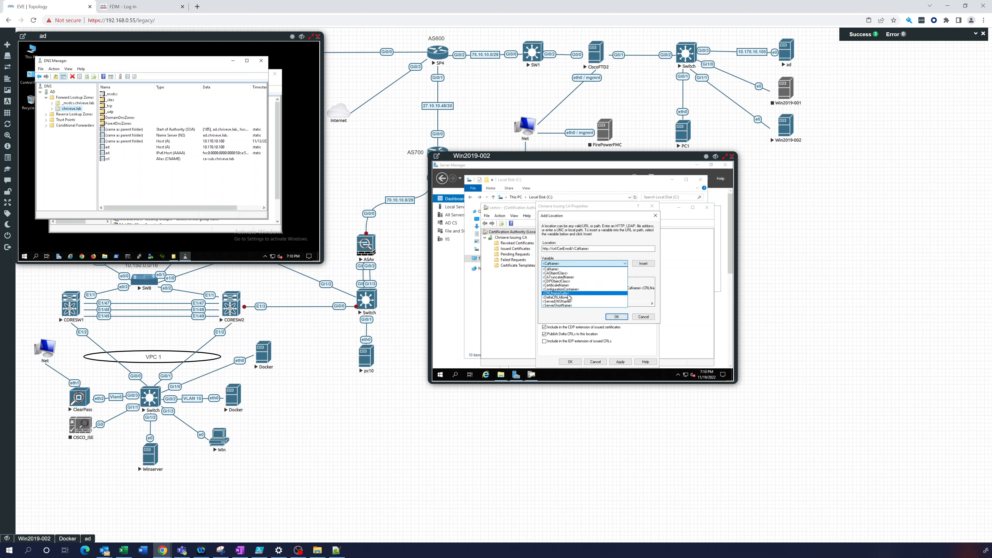
pyautogui.click(569, 293)
pyautogui.click(643, 264)
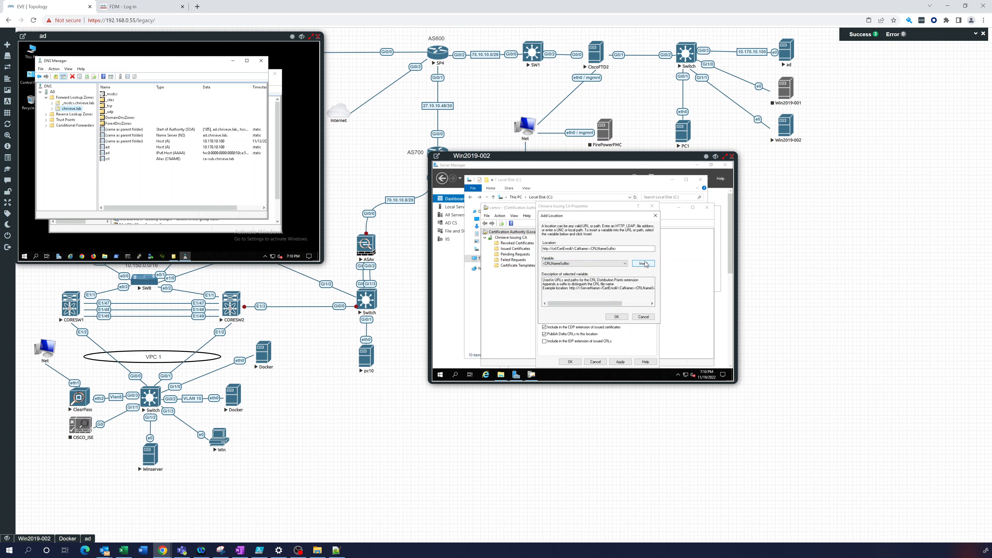
# Append <DeltaCRLAllowed>, finish the URL with .crl, and save the new CRL location
pyautogui.click(624, 264)
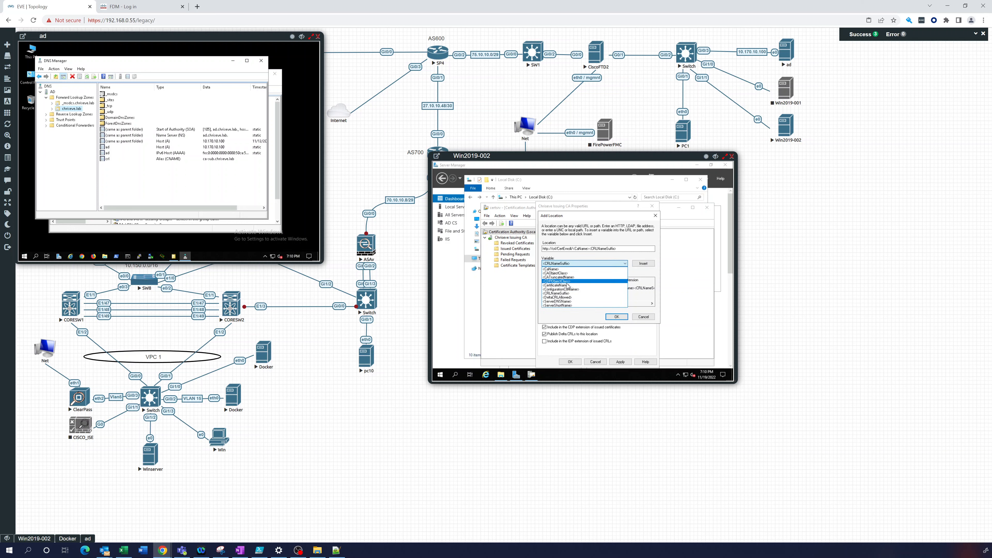
pyautogui.click(568, 298)
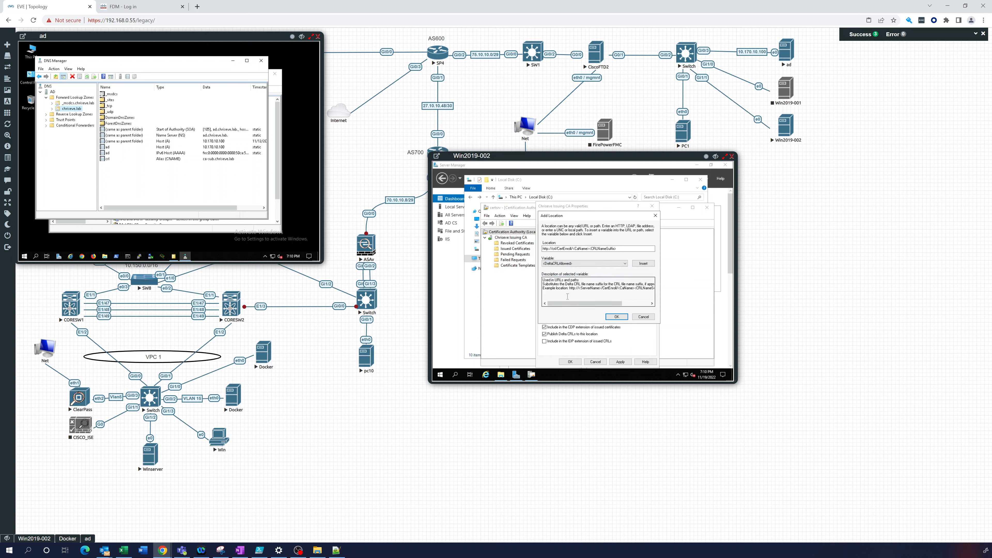
pyautogui.click(640, 264)
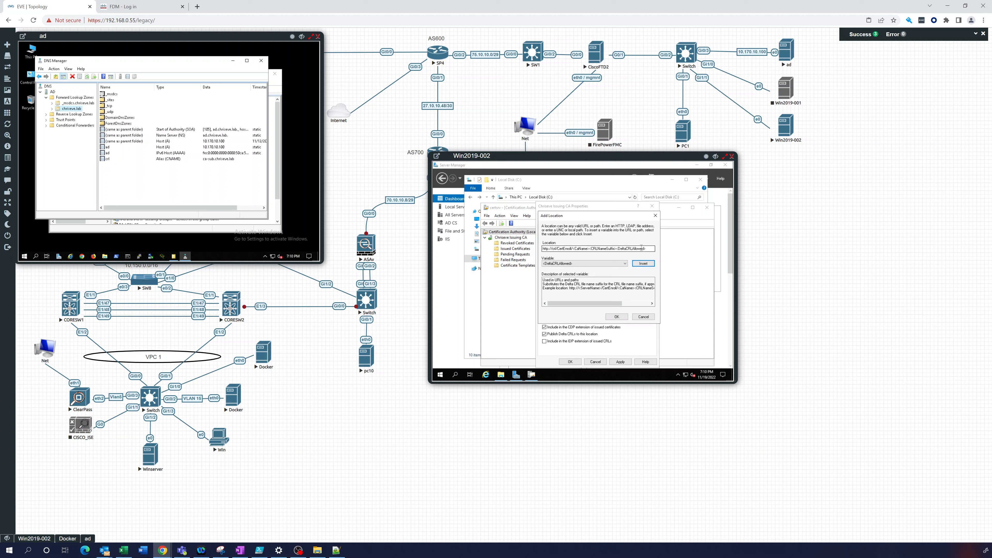
pyautogui.click(649, 249)
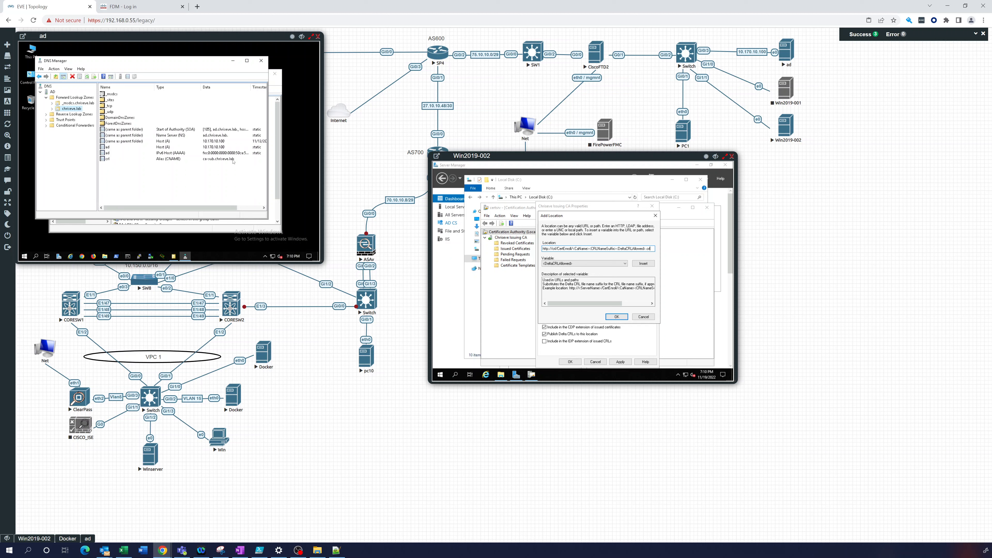
pyautogui.click(613, 317)
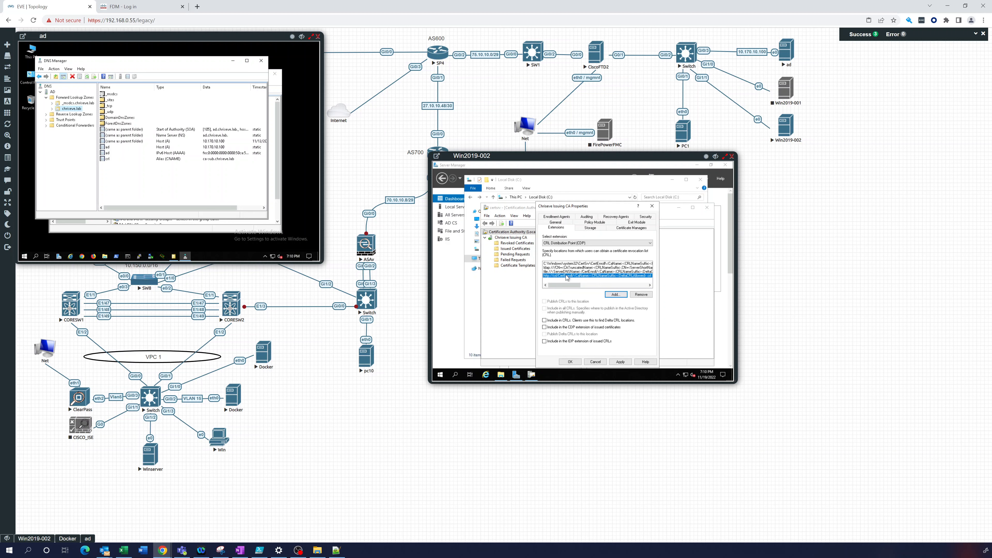
# Include the new CDP location in CRLs and issued certificates, apply, and restart certificate services
pyautogui.click(544, 321)
pyautogui.click(544, 328)
pyautogui.click(620, 362)
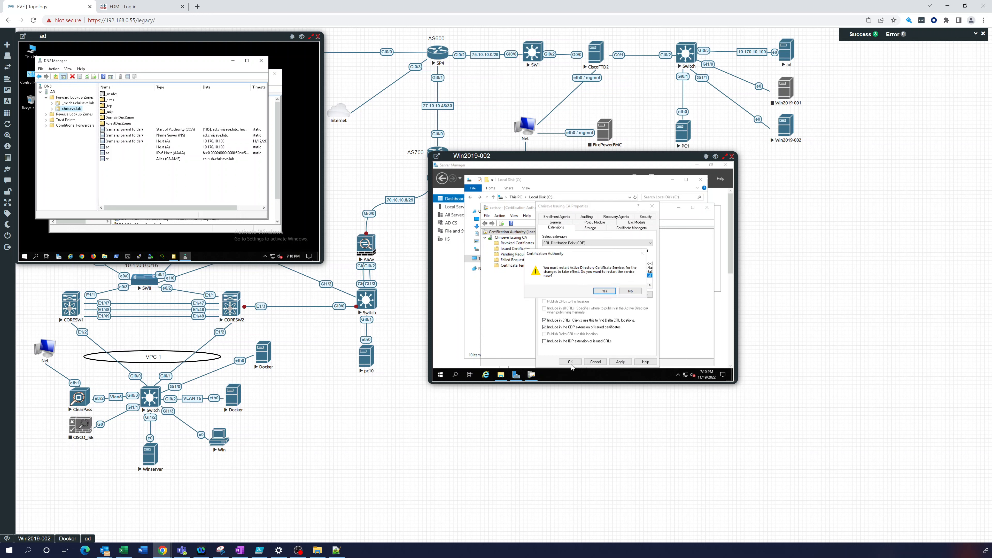
pyautogui.click(604, 292)
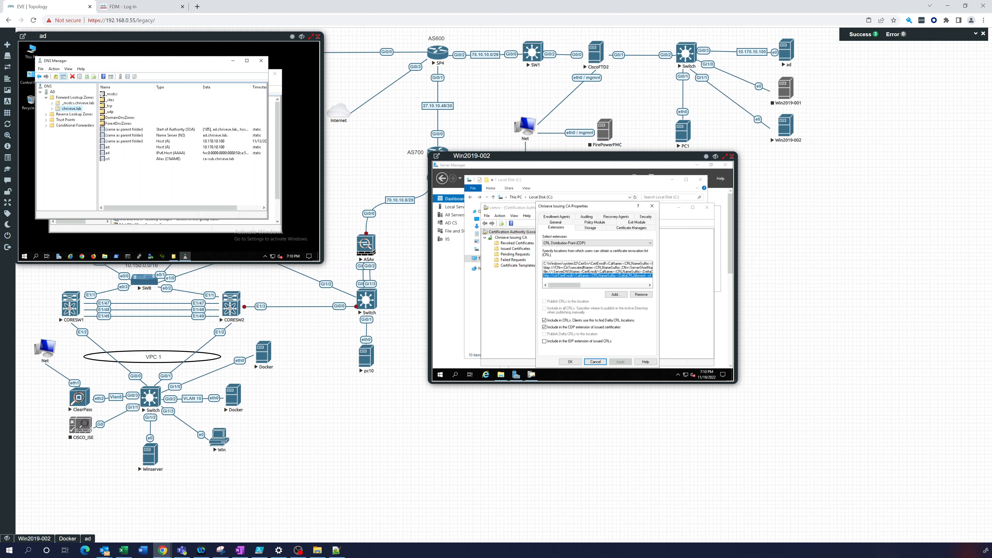
# Remove the old http Authority Information Access location and begin adding a new AIA location
pyautogui.click(597, 244)
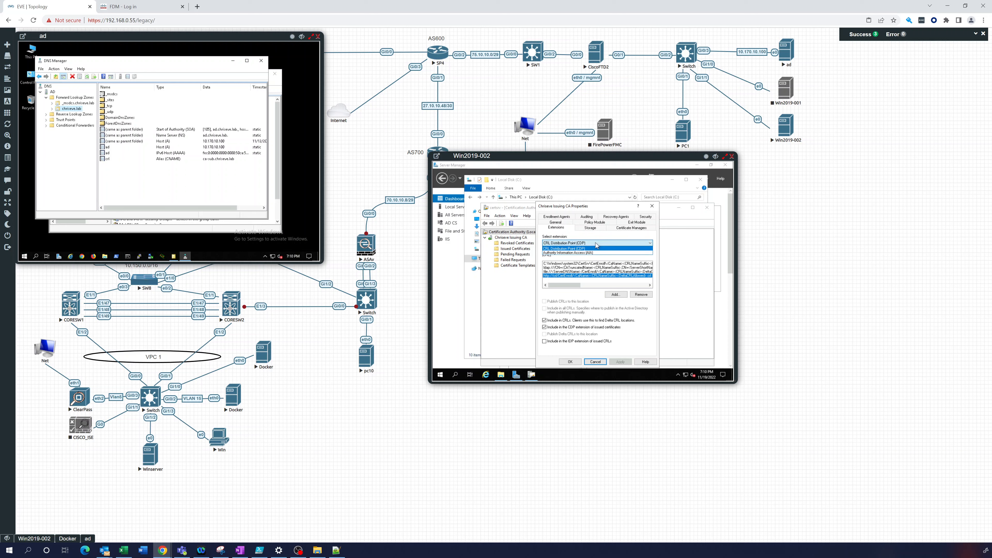
pyautogui.click(578, 253)
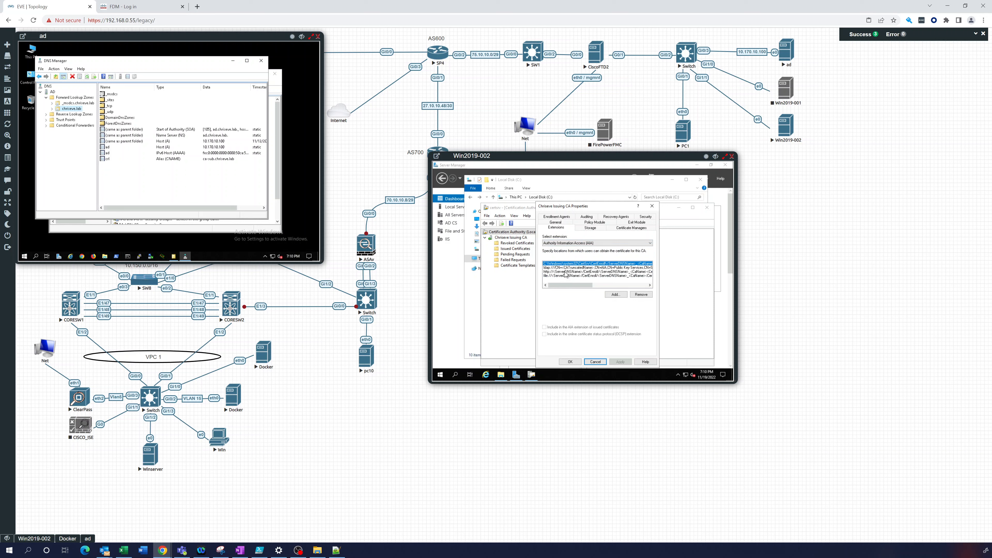
pyautogui.click(584, 272)
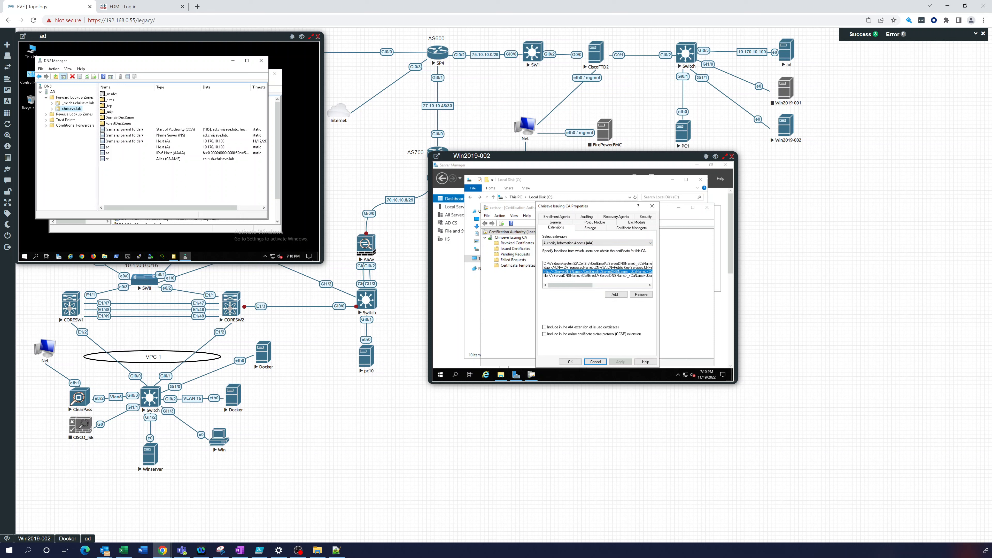
pyautogui.hotkey('alt', 'Tab')
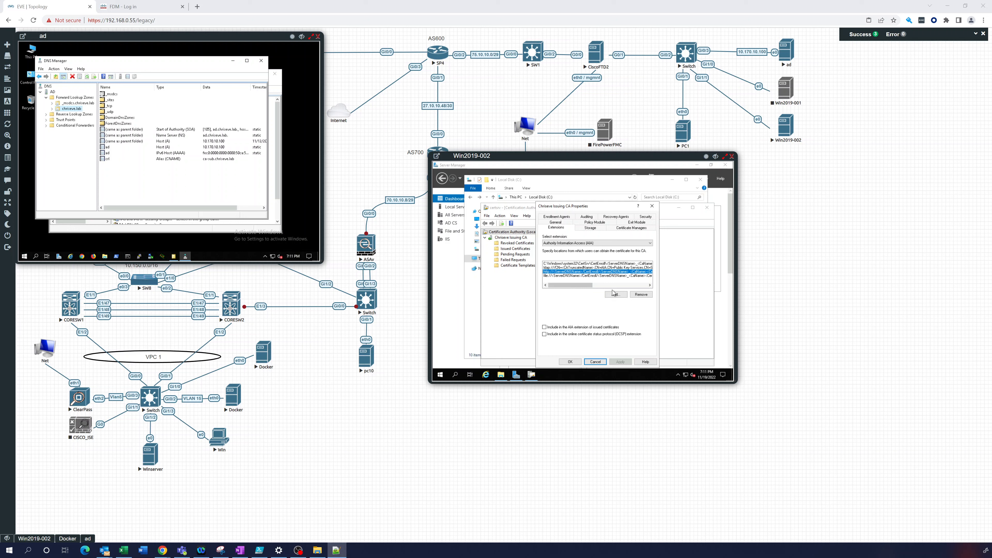
pyautogui.click(644, 295)
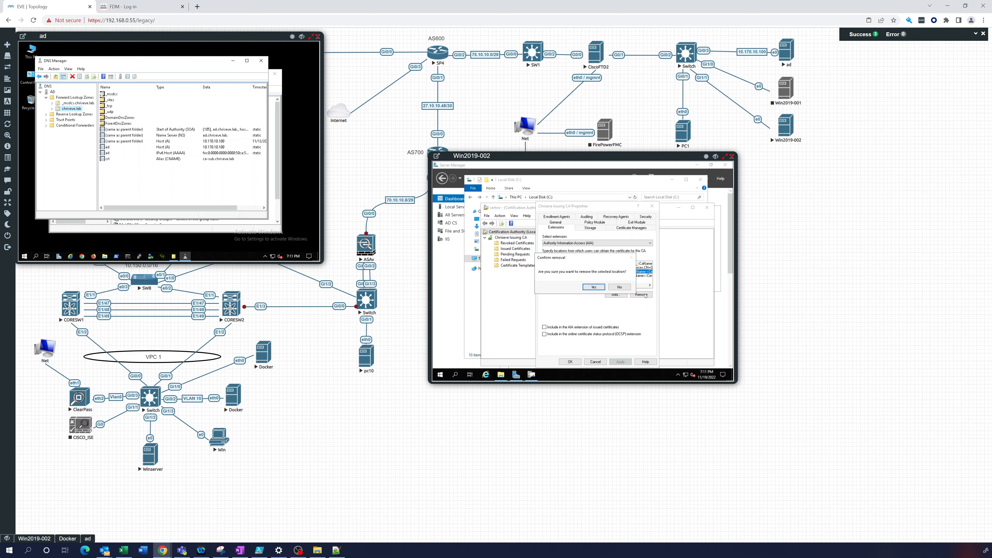
pyautogui.click(600, 288)
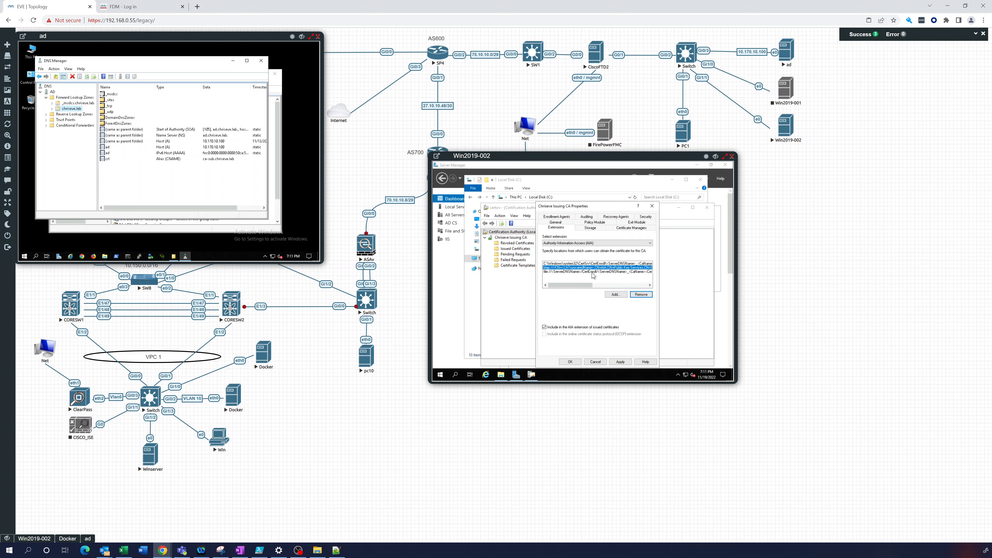
pyautogui.click(619, 293)
pyautogui.click(620, 293)
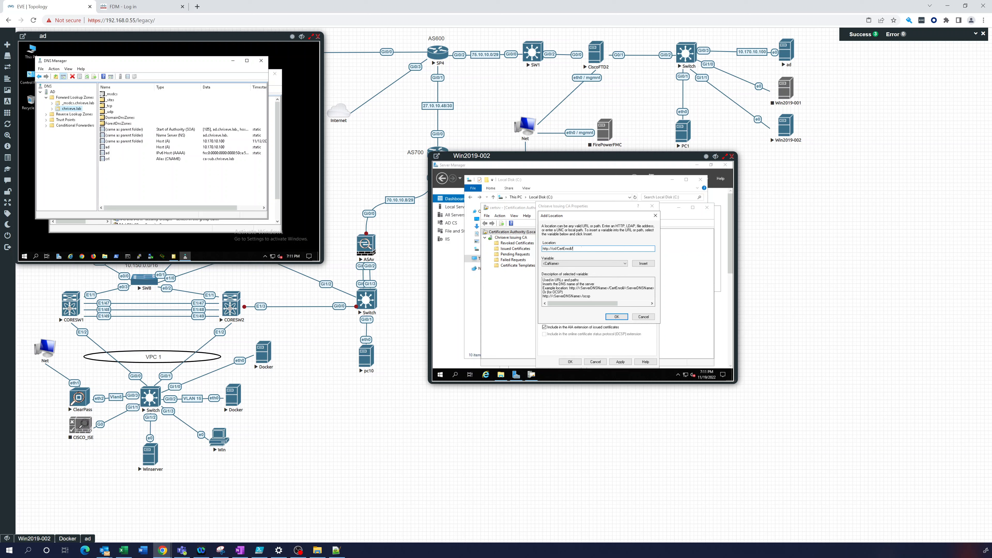
pyautogui.click(626, 264)
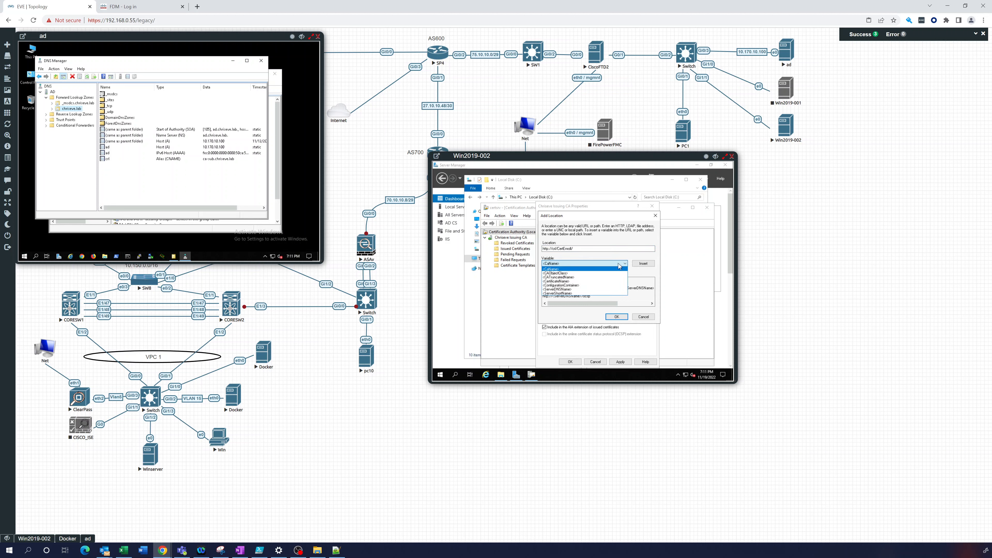
pyautogui.click(560, 290)
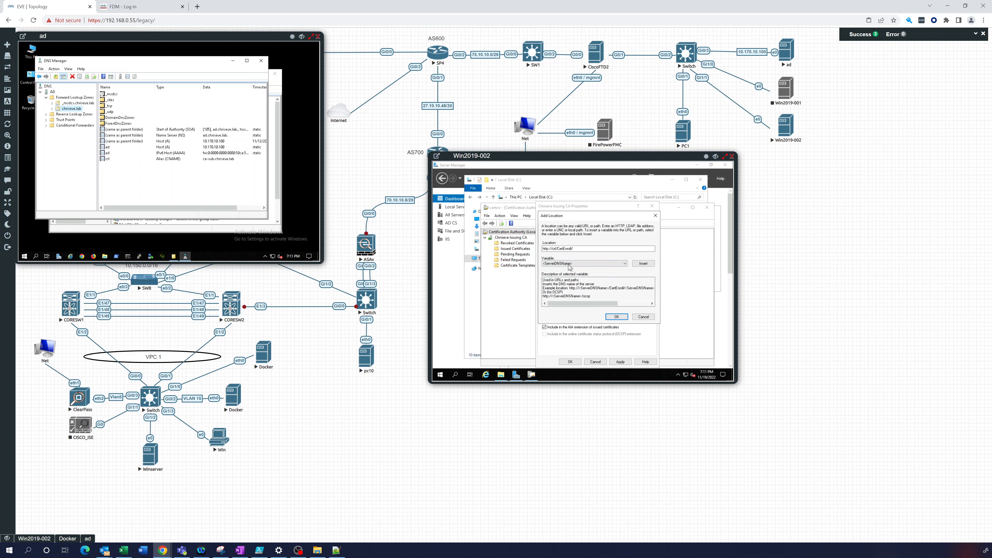
pyautogui.click(639, 264)
pyautogui.click(625, 264)
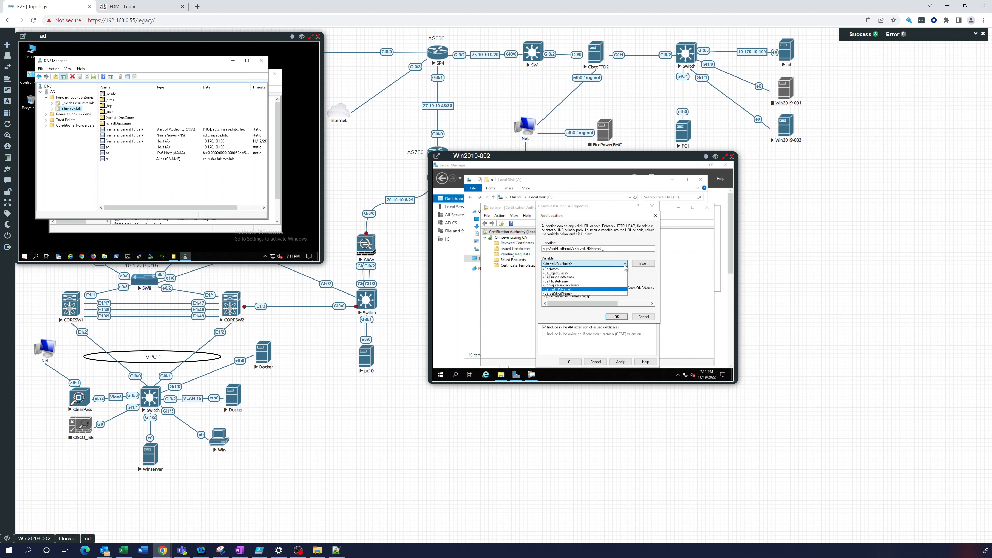
pyautogui.click(551, 269)
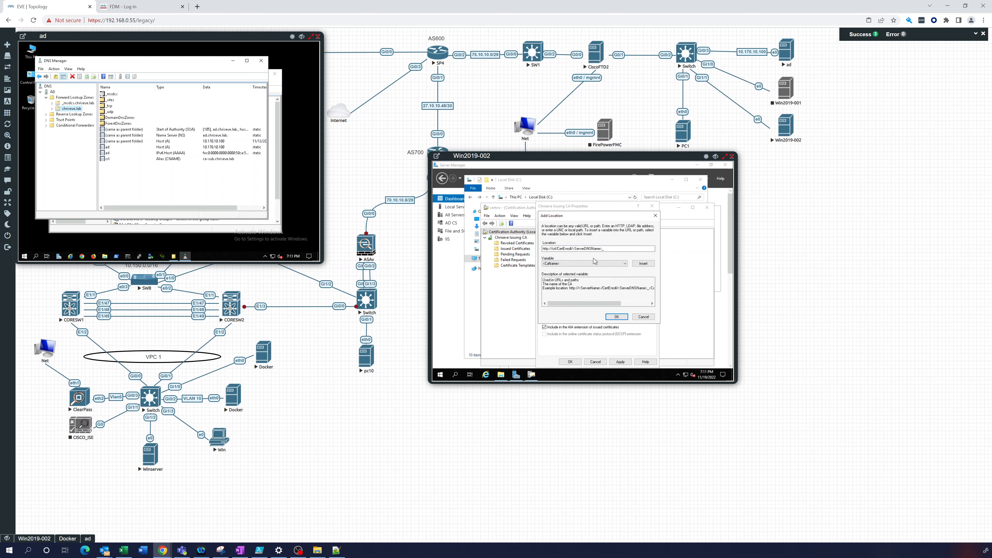
pyautogui.click(642, 263)
pyautogui.click(625, 263)
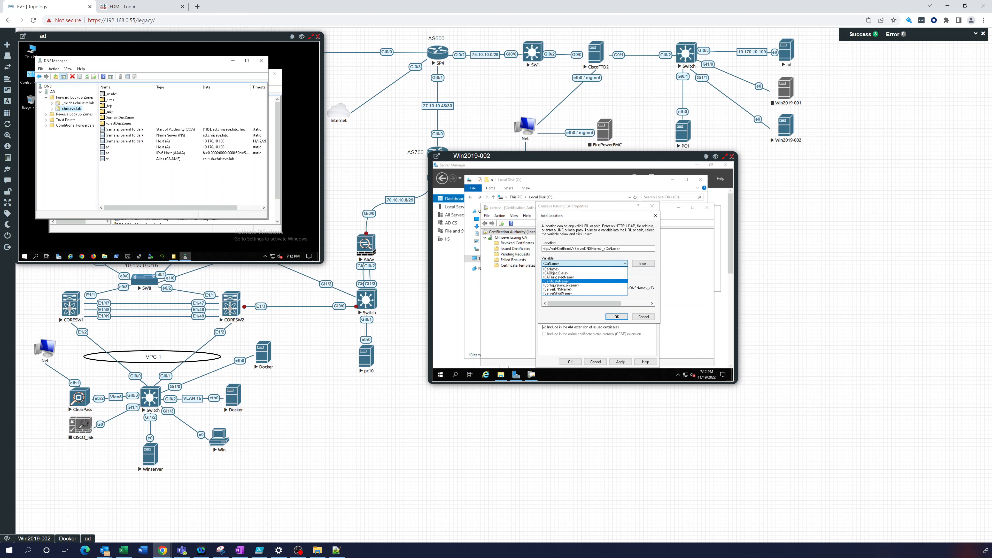
pyautogui.click(563, 281)
pyautogui.click(643, 264)
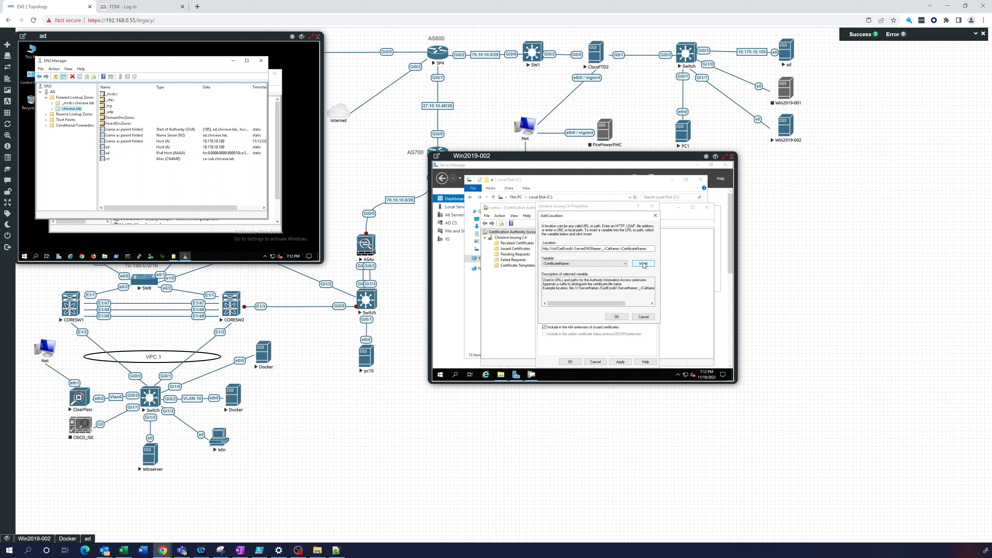
pyautogui.click(653, 249)
pyautogui.click(618, 318)
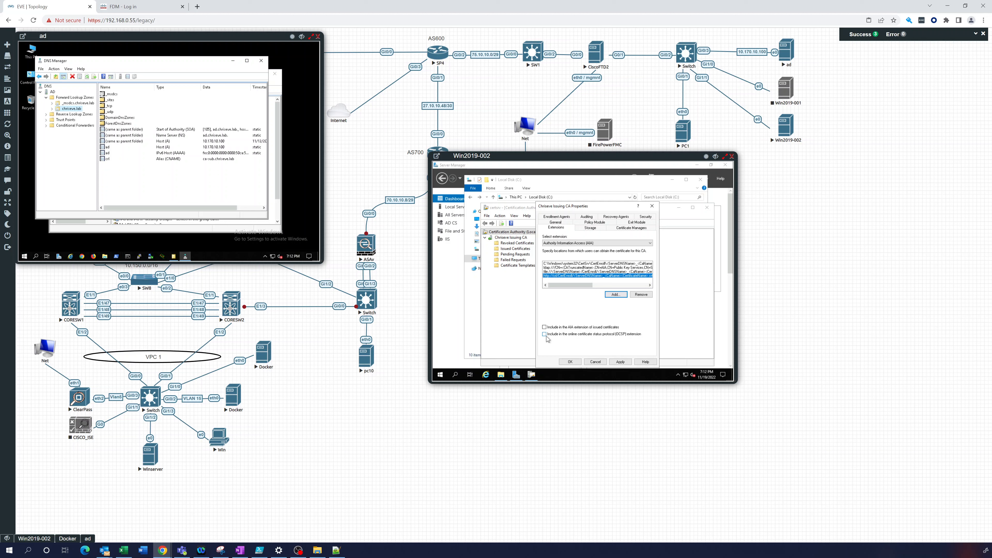
# Include the new location in issued certificates' AIA extension, save, and restart AD CS
pyautogui.click(544, 328)
pyautogui.click(572, 363)
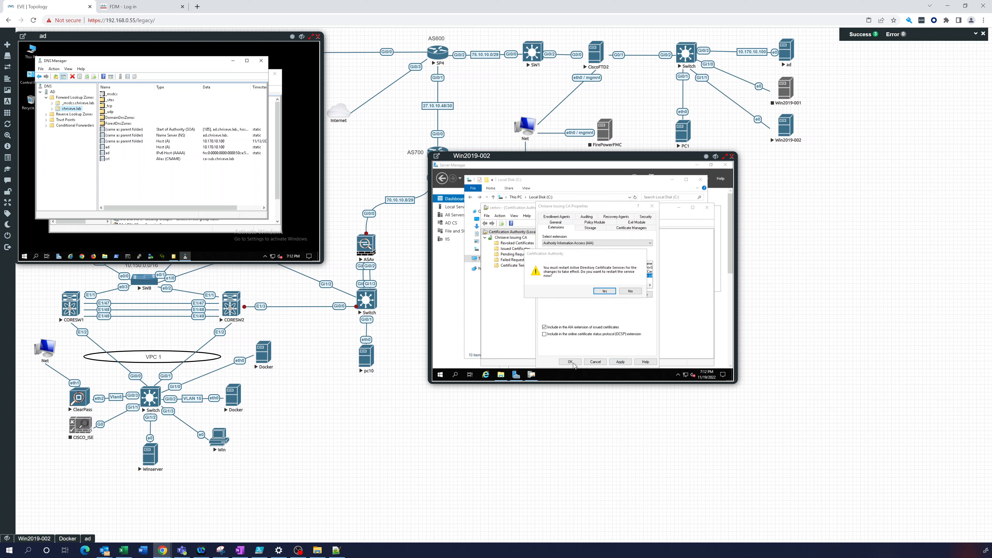
pyautogui.press('Return')
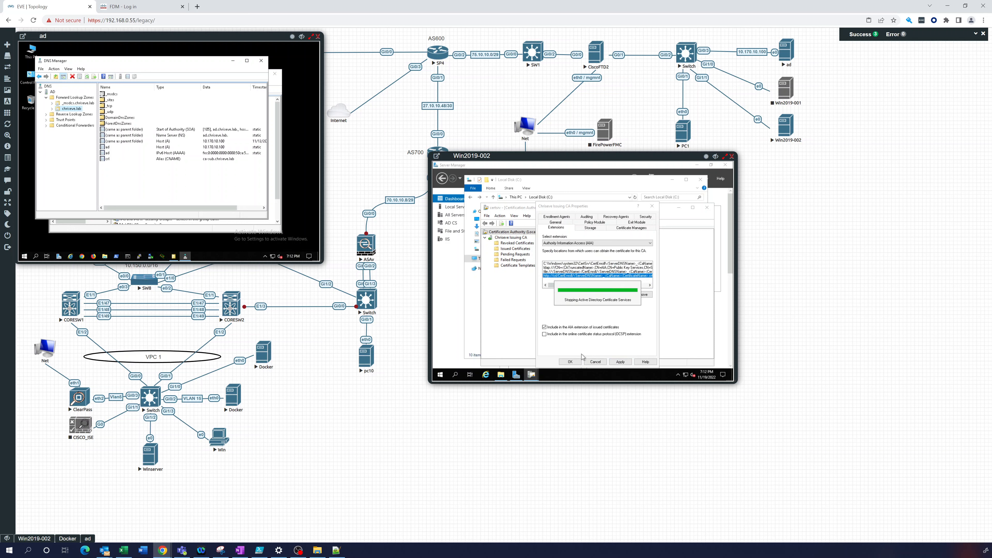